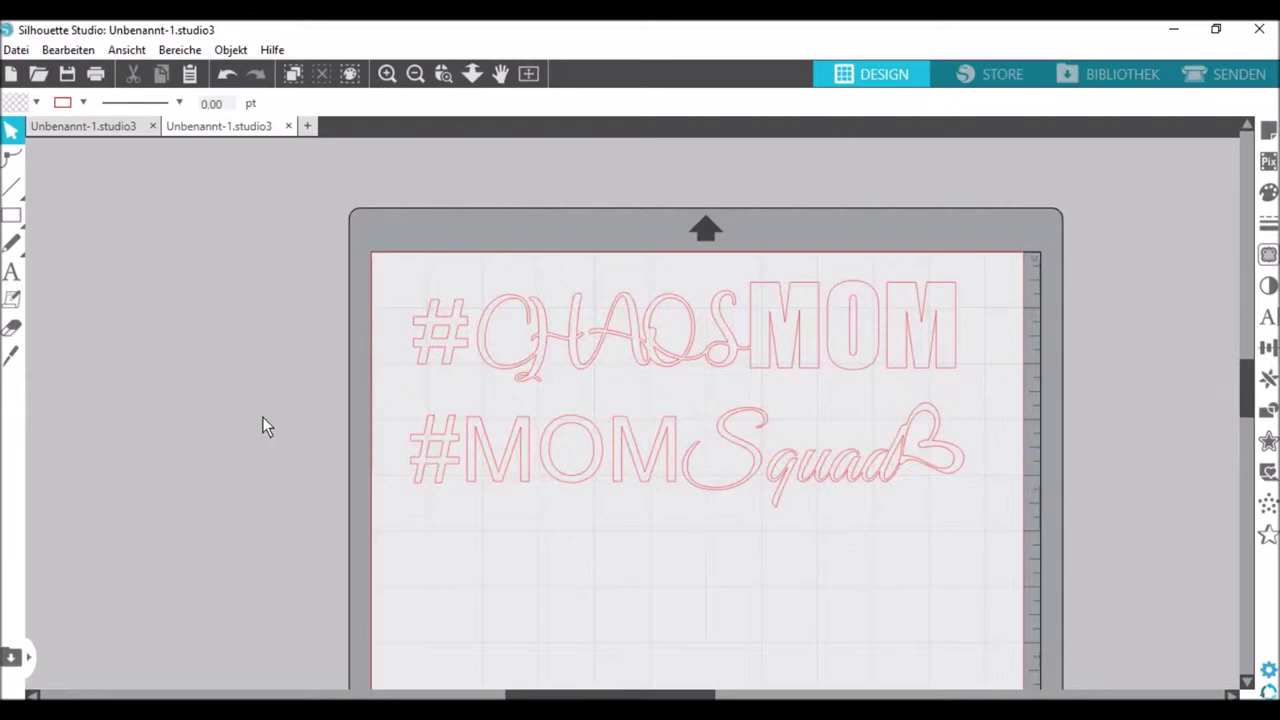
Step: Set the empty document's page size to A4 (210.0 x 297.0 mm) with landscape orientation
{"action": "left_click", "coordinate": [76, 127]}
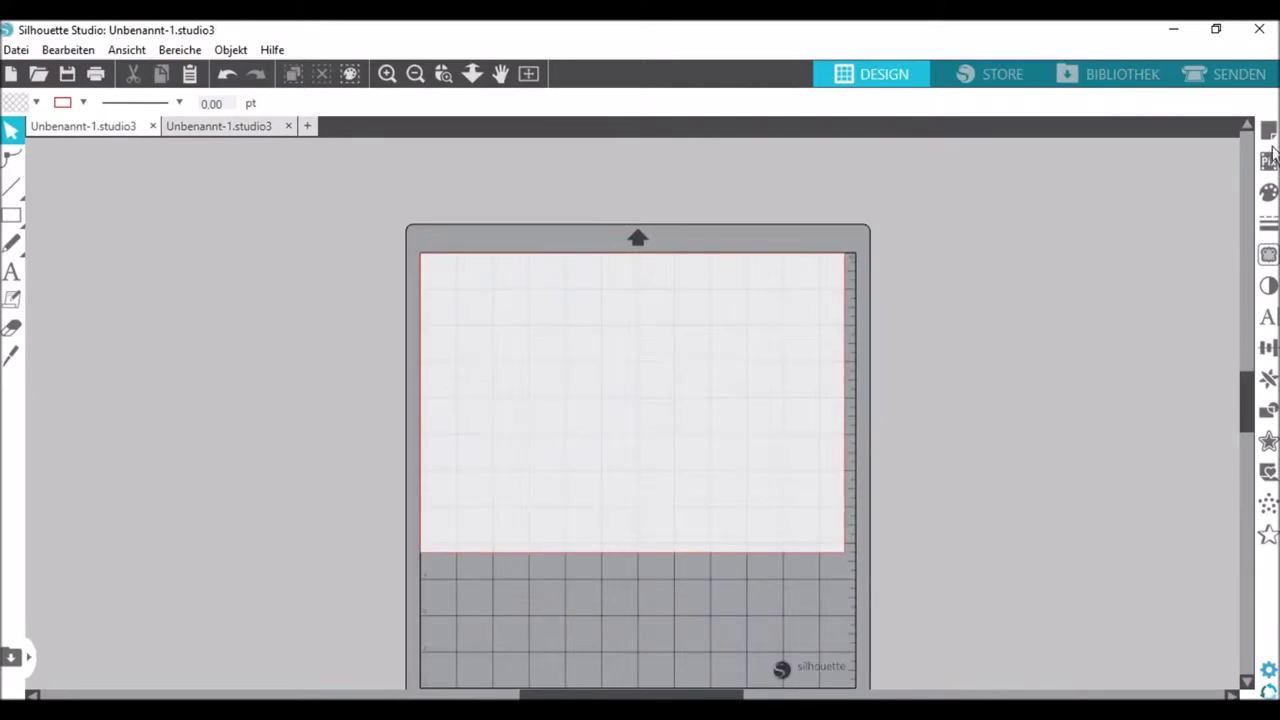
{"action": "left_click", "coordinate": [1270, 132]}
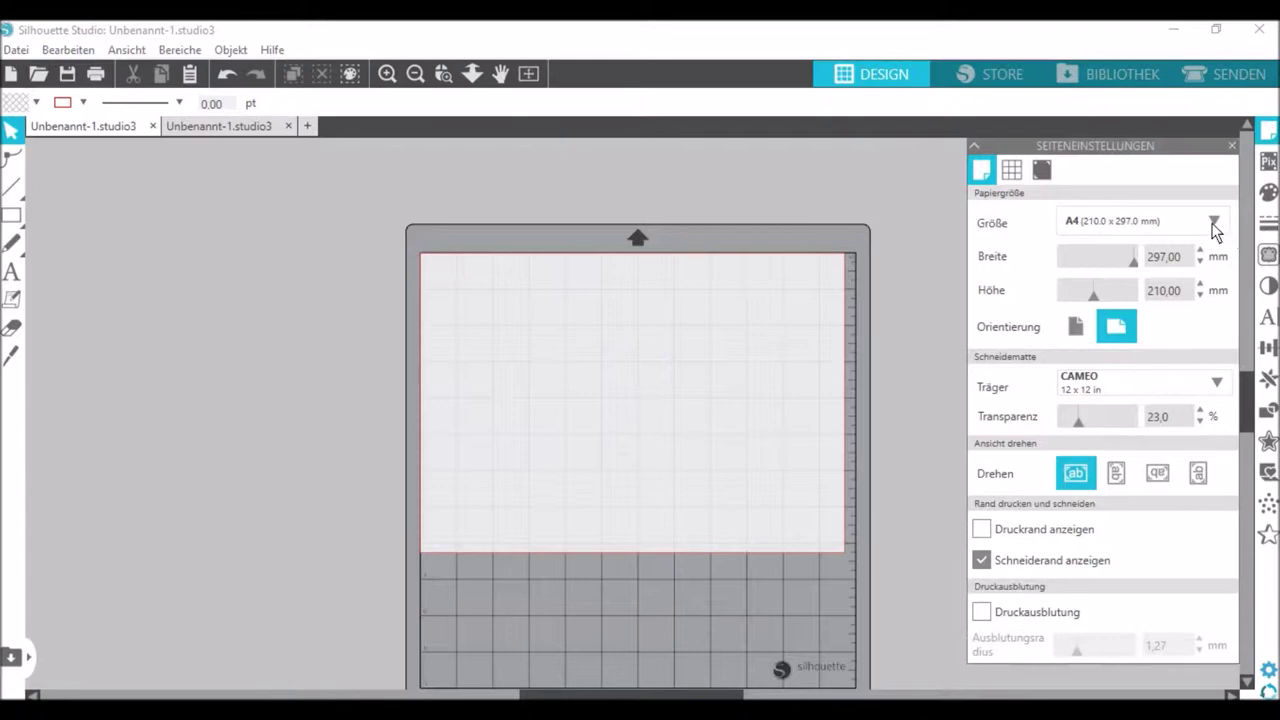
{"action": "left_click", "coordinate": [1213, 223]}
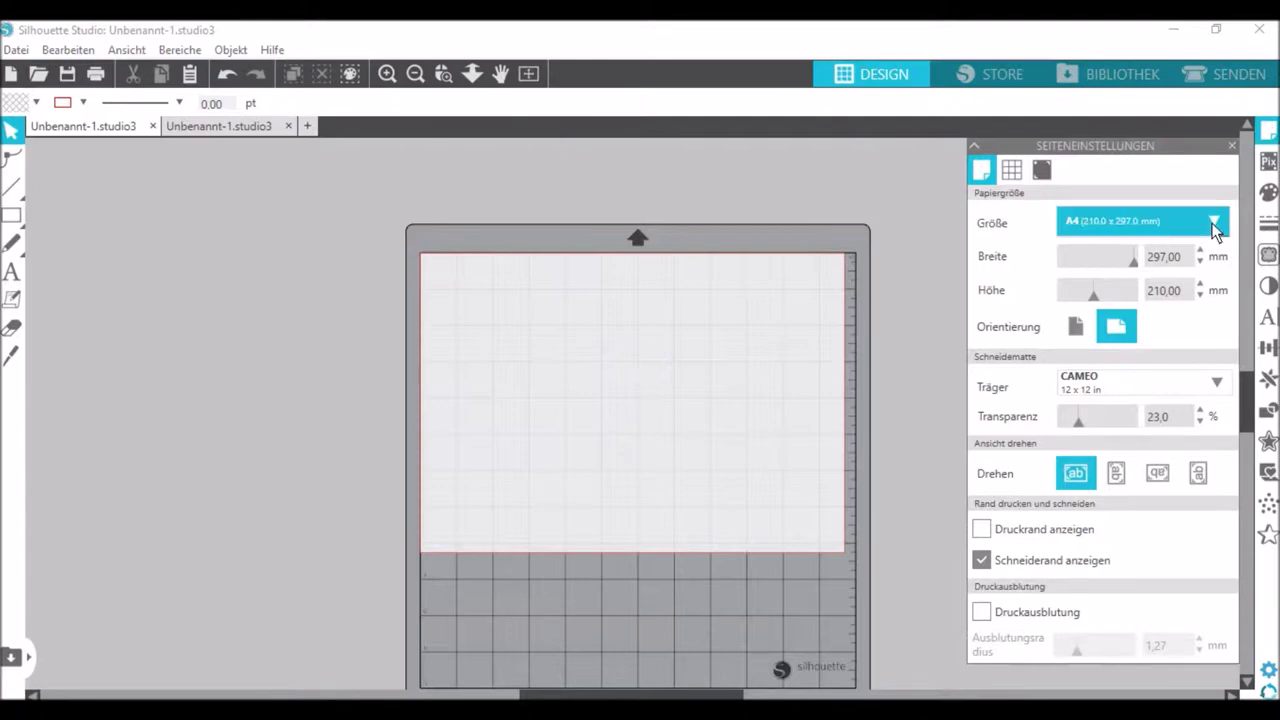
{"action": "left_click", "coordinate": [1150, 224]}
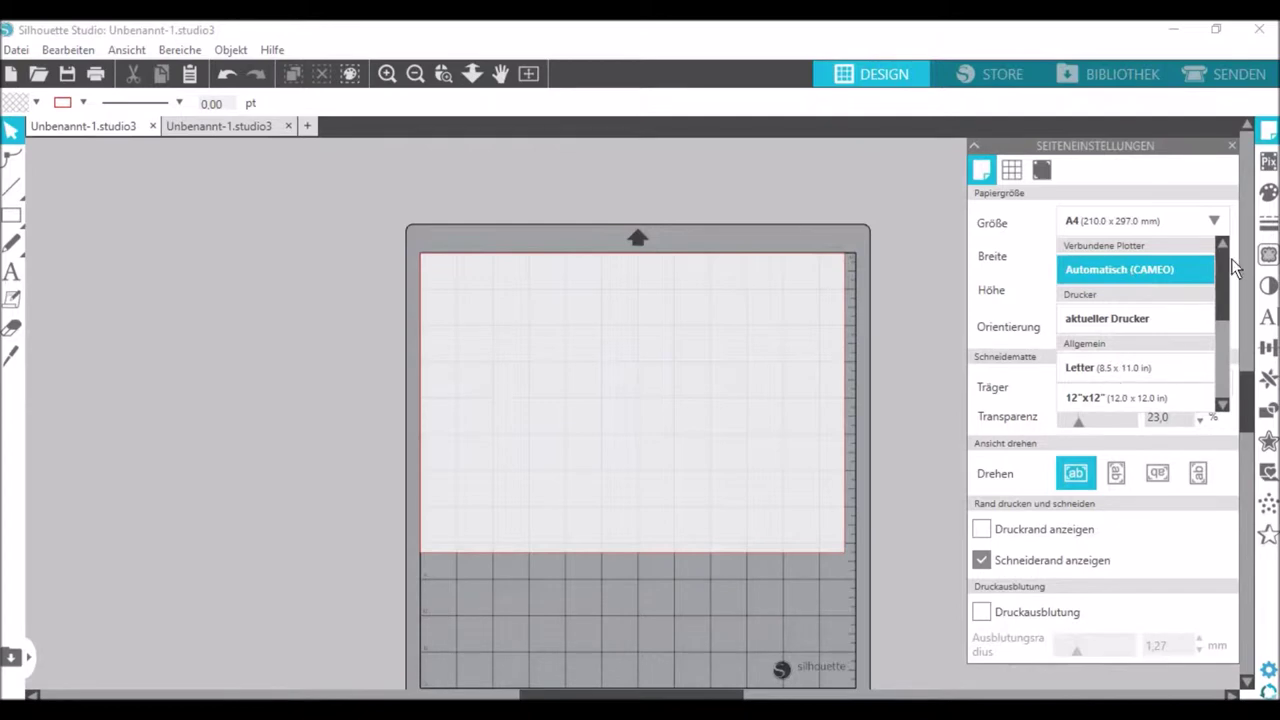
{"action": "left_click_drag", "start_coordinate": [1224, 258], "coordinate": [1223, 278]}
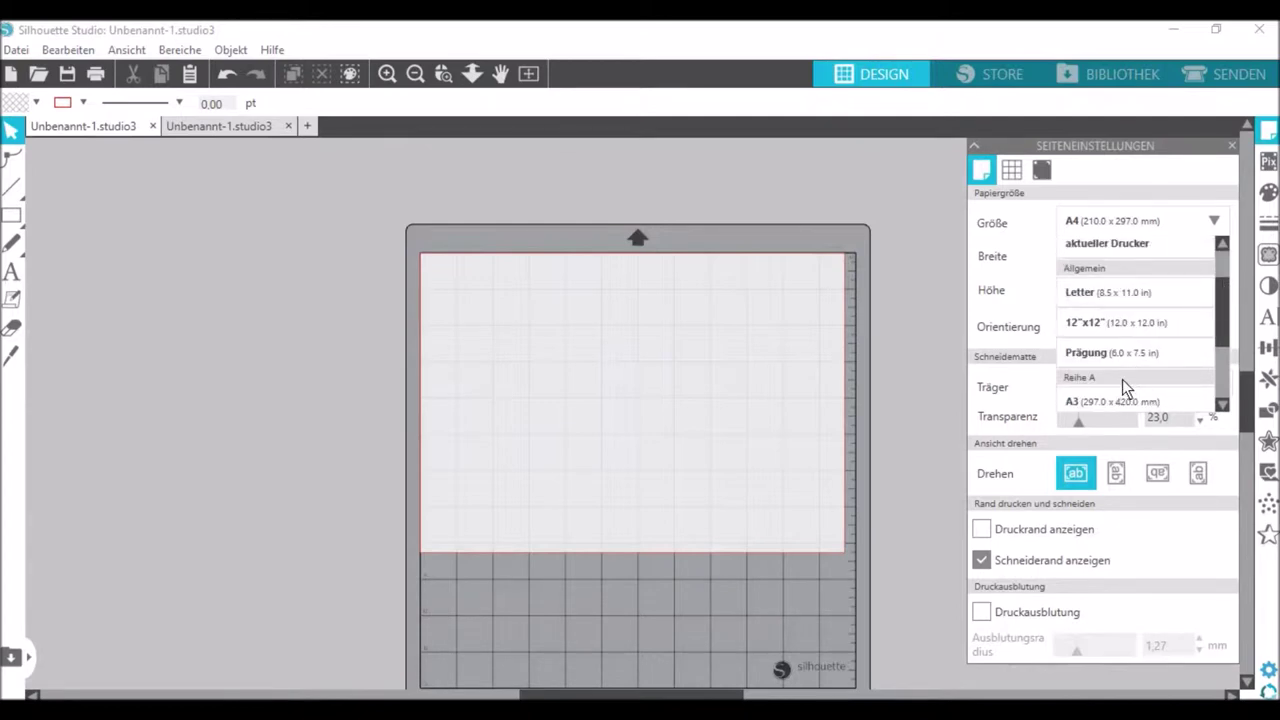
{"action": "scroll", "coordinate": [1122, 385], "scroll_direction": "down", "scroll_amount": 1}
{"action": "scroll", "coordinate": [1115, 388], "scroll_direction": "down", "scroll_amount": 1}
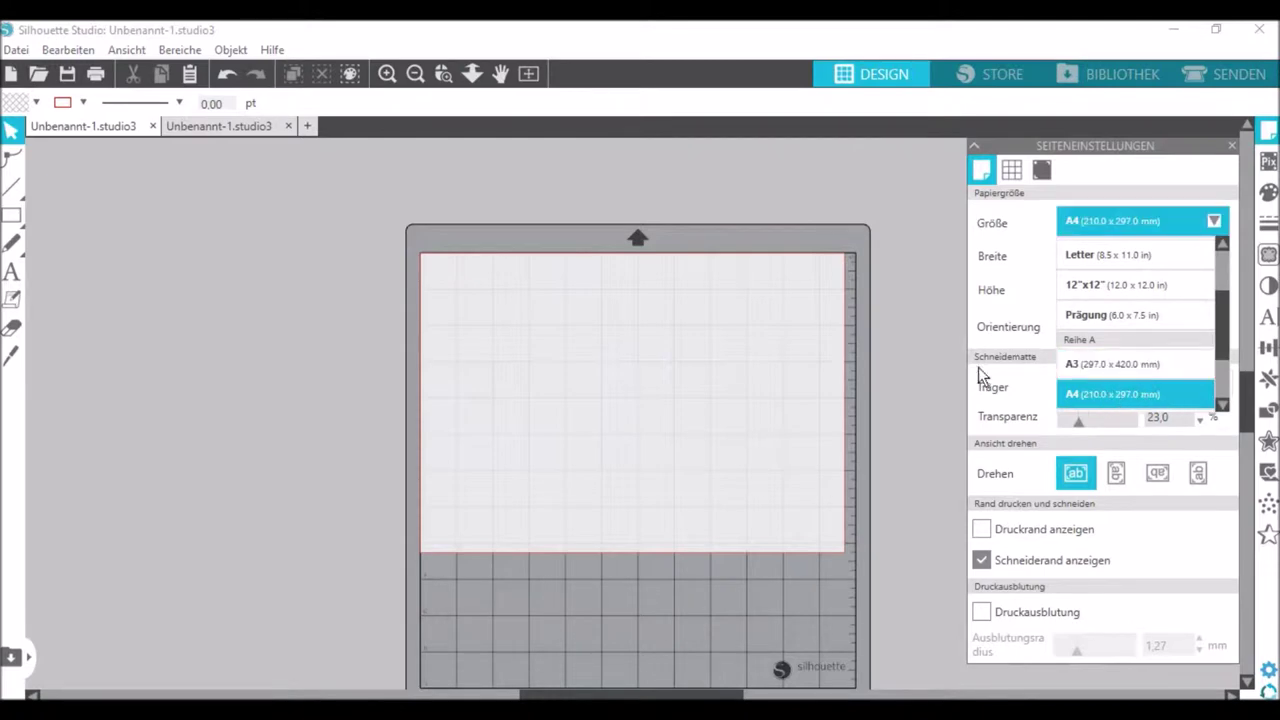
{"action": "left_click", "coordinate": [1100, 394]}
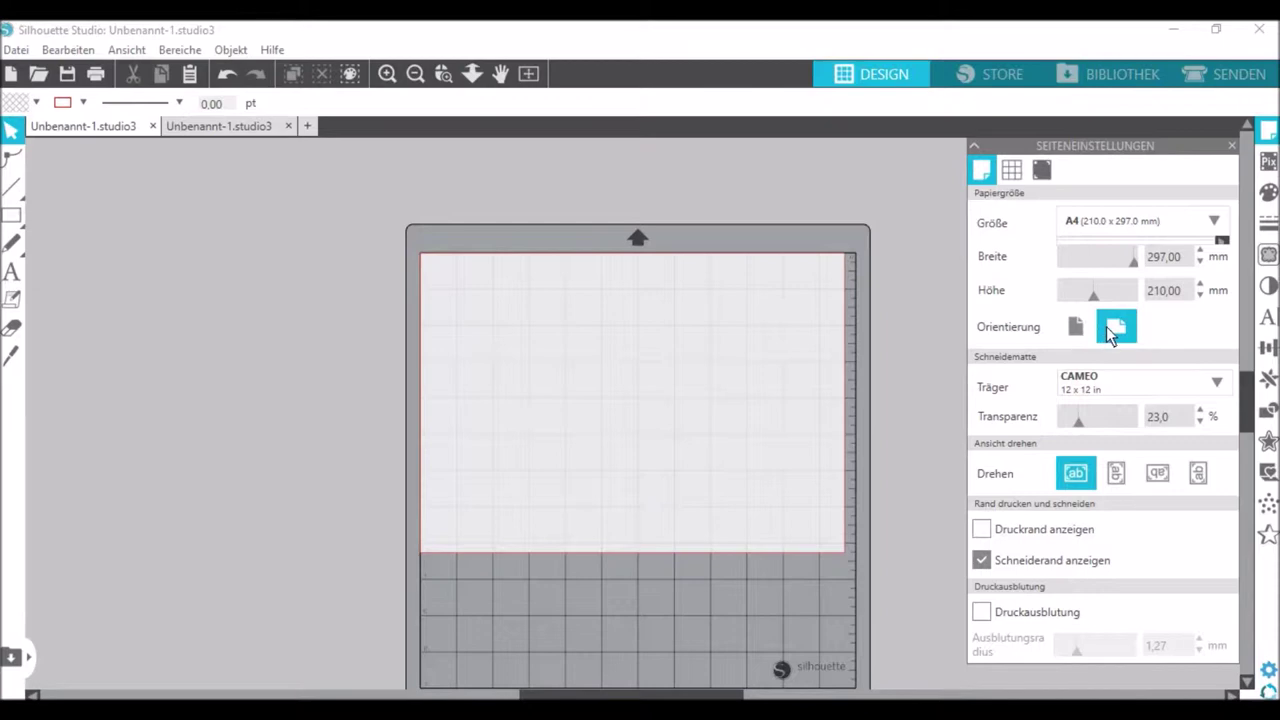
{"action": "left_click", "coordinate": [1160, 330]}
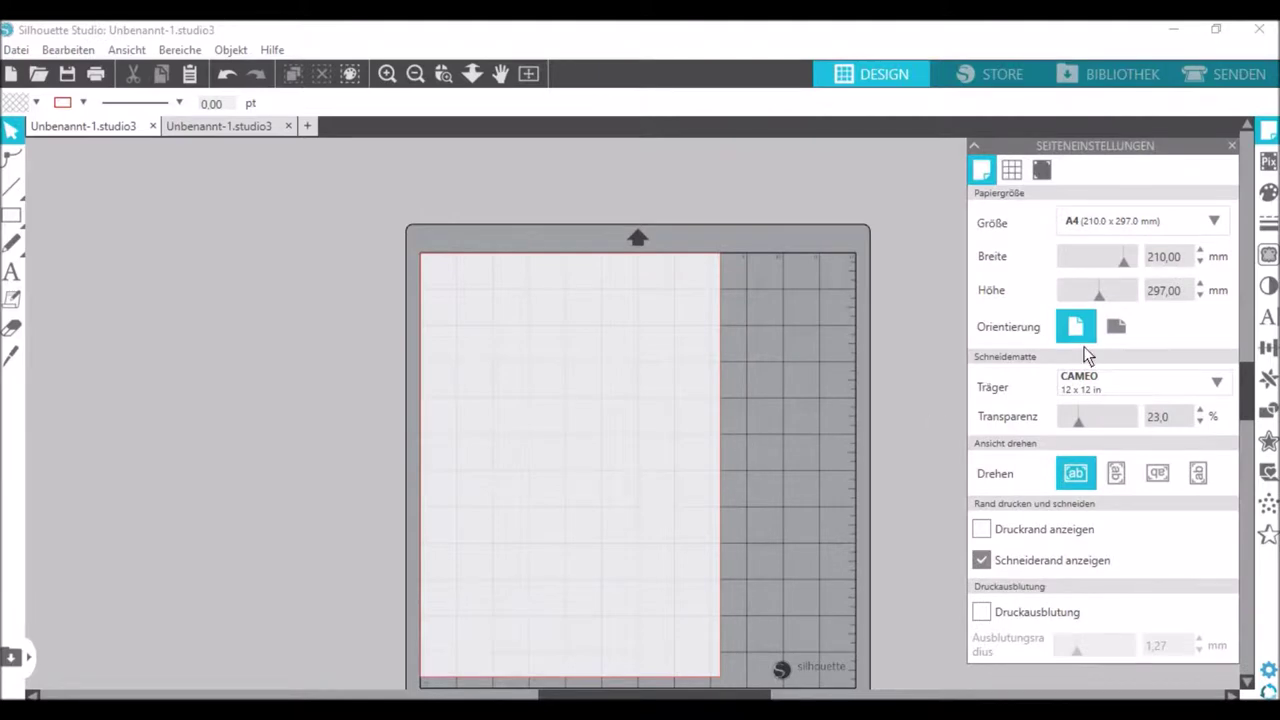
{"action": "left_click", "coordinate": [1116, 330]}
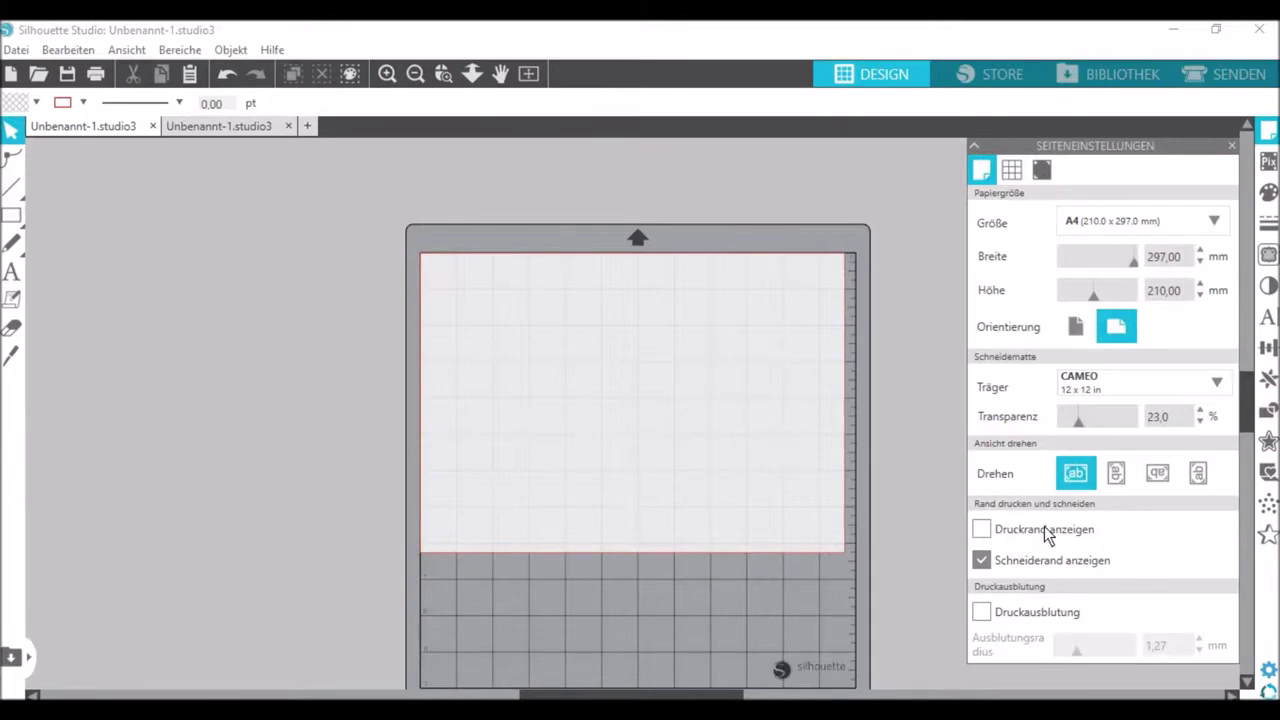
Step: Show the page's print border and hide it again
{"action": "left_click", "coordinate": [983, 530]}
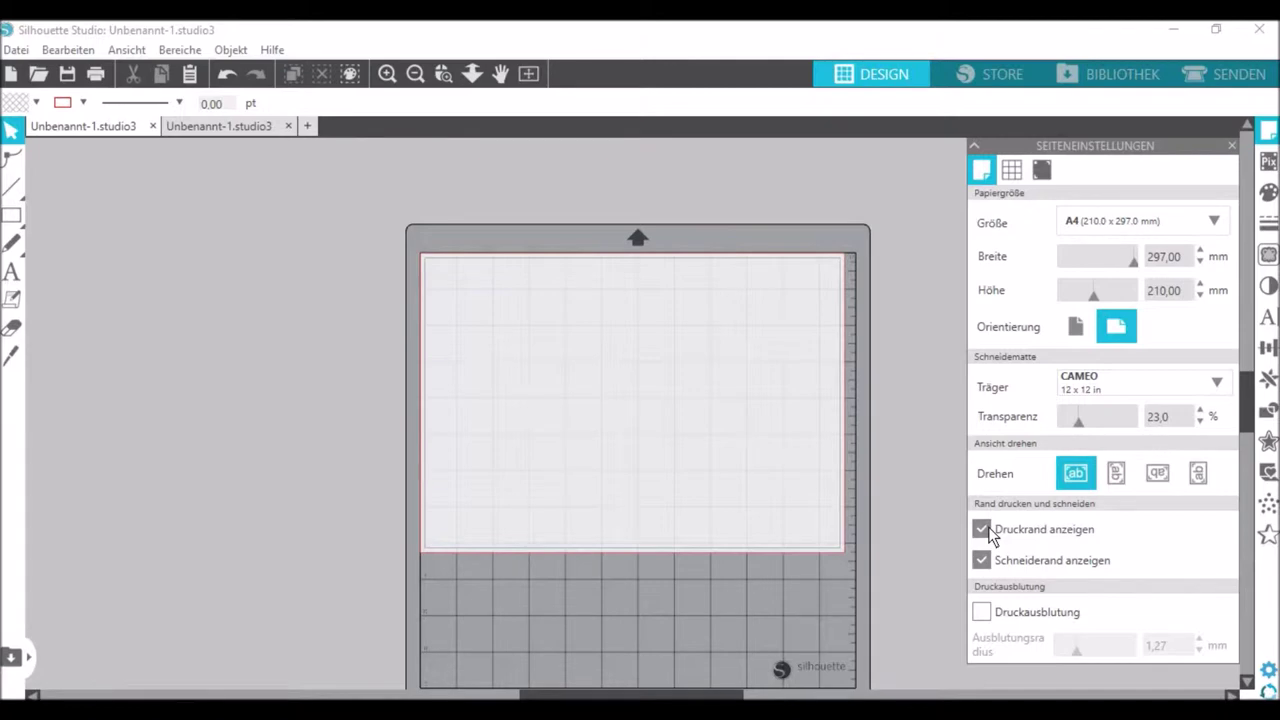
{"action": "left_click", "coordinate": [988, 533]}
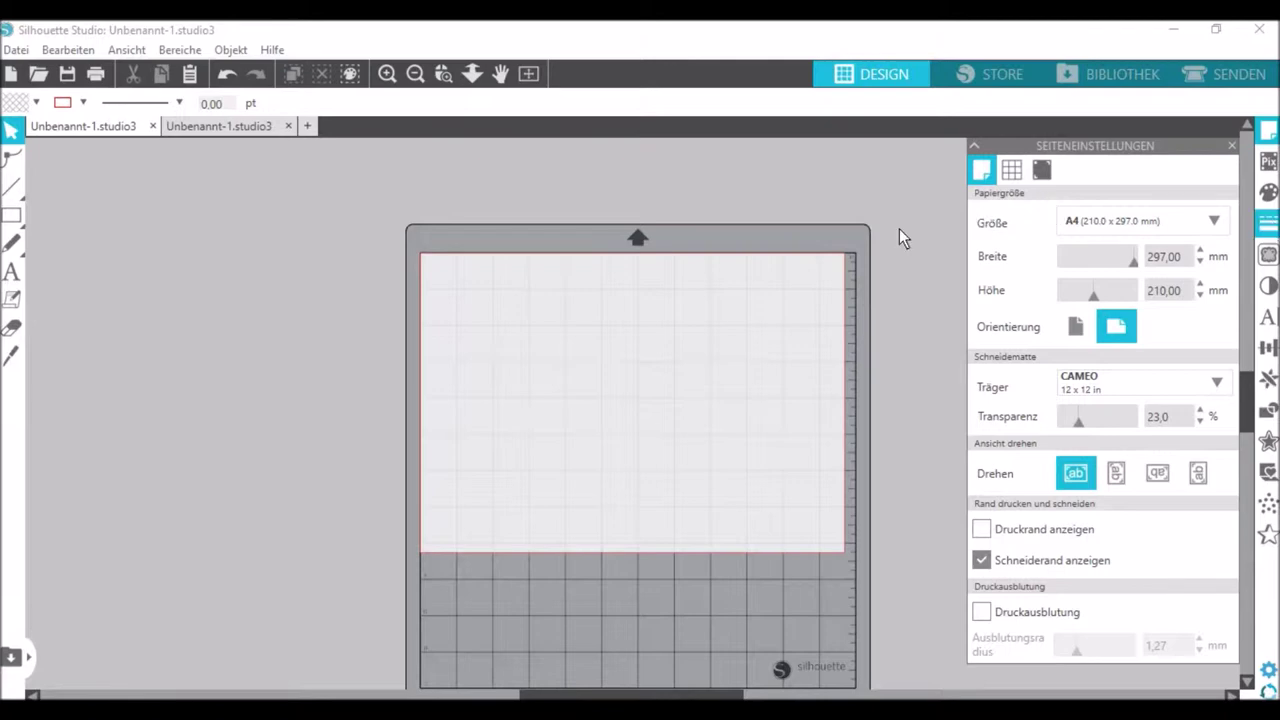
Step: Add the text "#CHAOSMOM" in Arial at 72 pt in the upper part of the page
{"action": "left_click", "coordinate": [14, 136]}
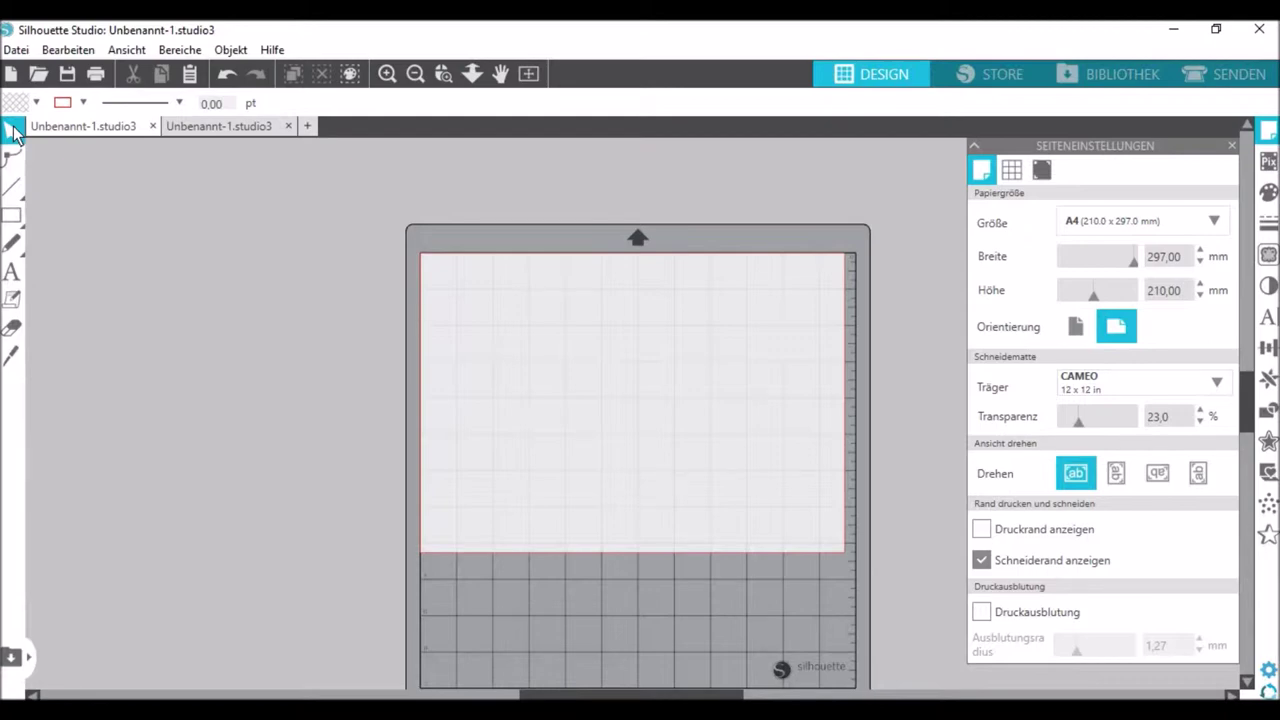
{"action": "left_click", "coordinate": [15, 278]}
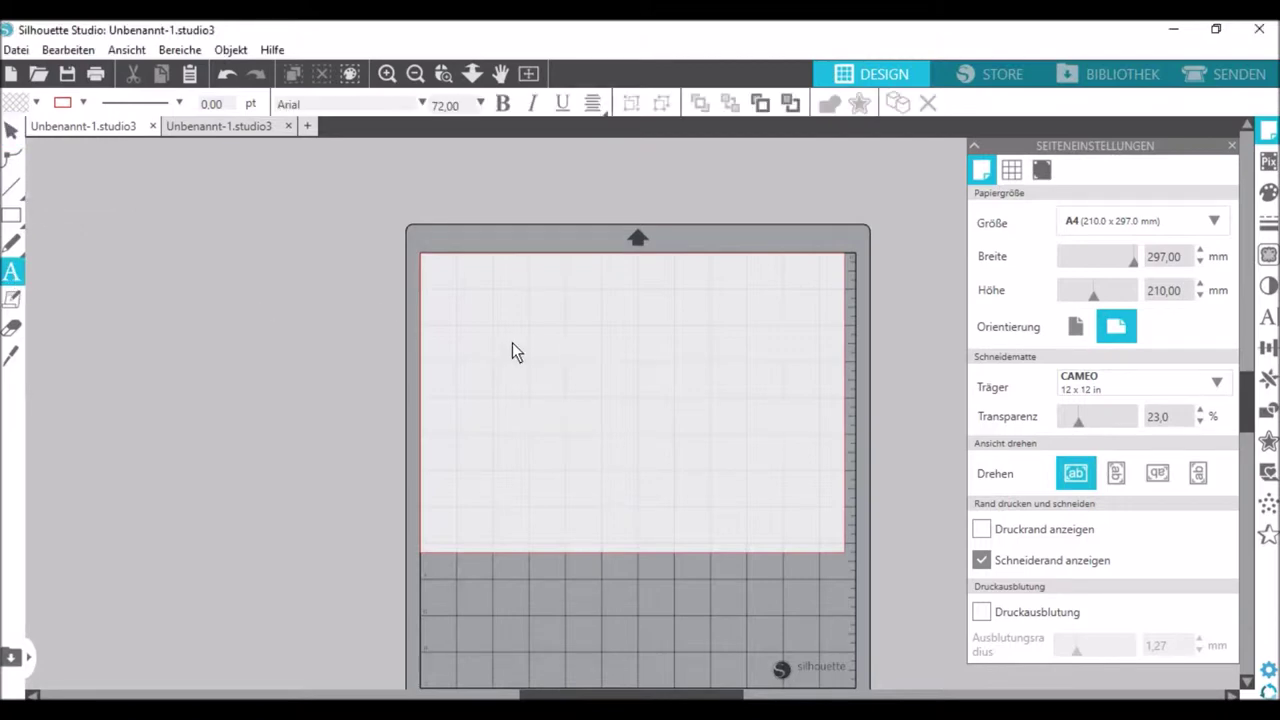
{"action": "key", "text": "Escape"}
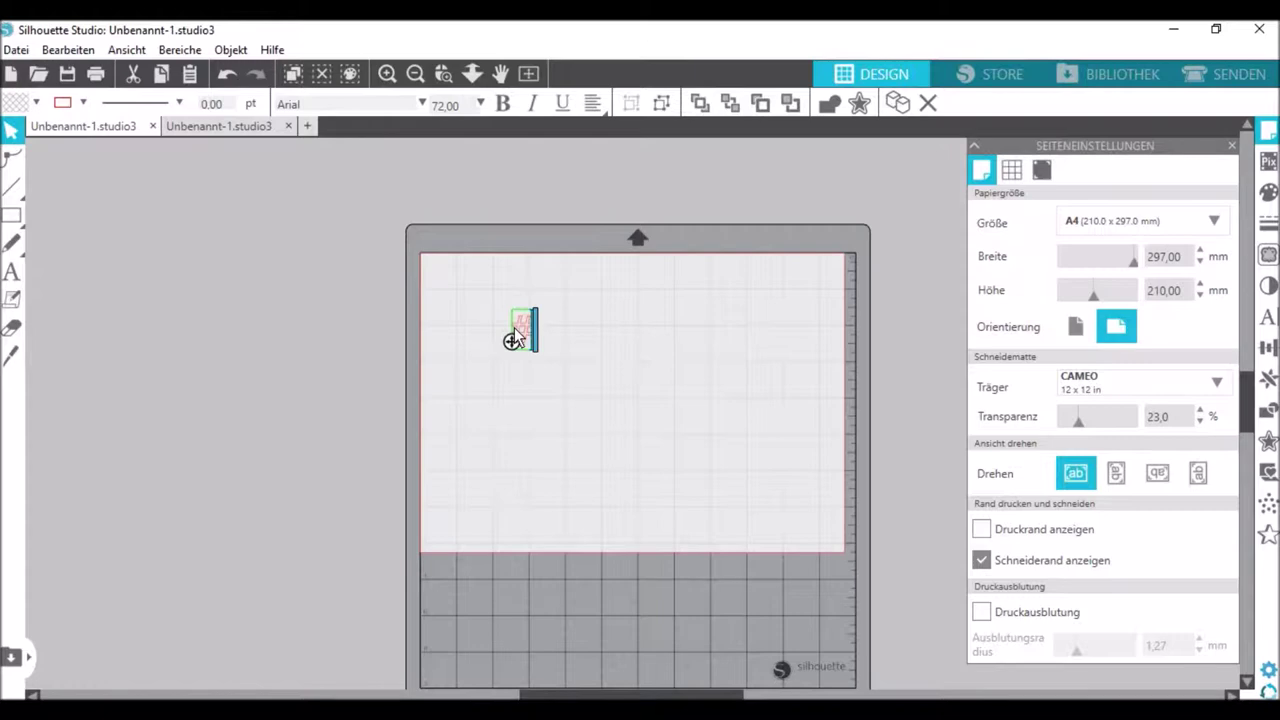
{"action": "type", "text": "C"}
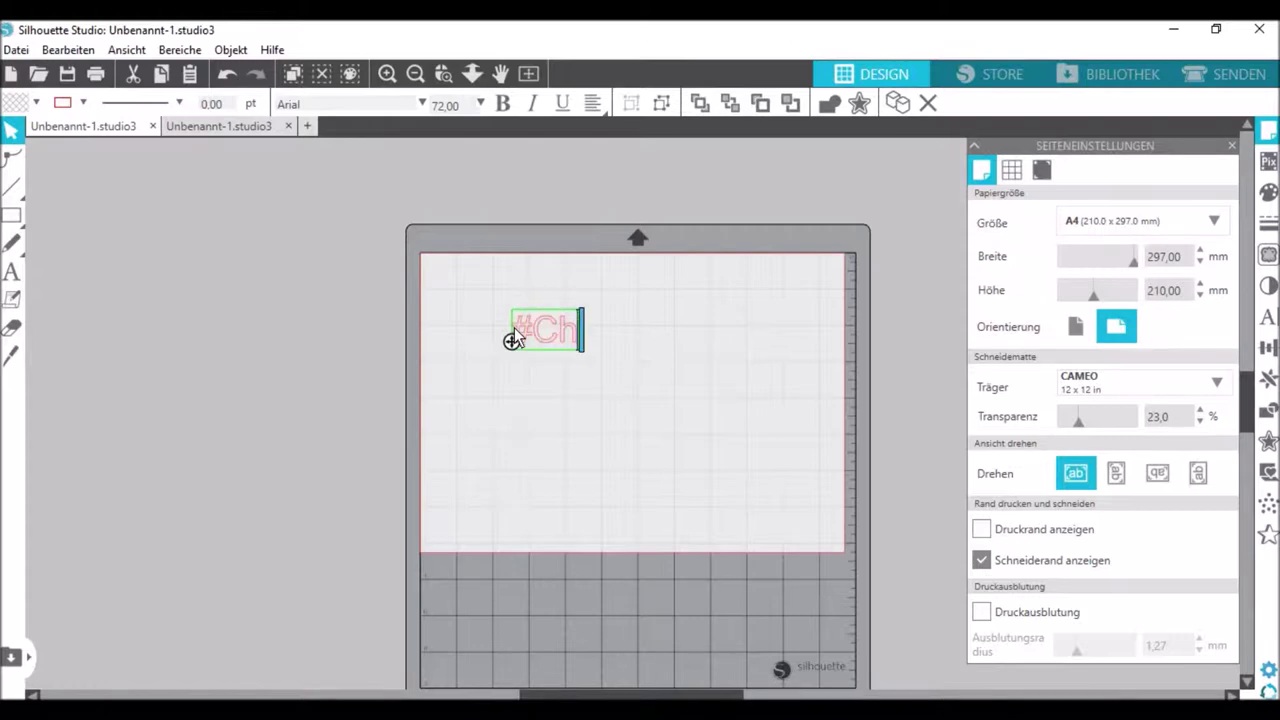
{"action": "type", "text": "H"}
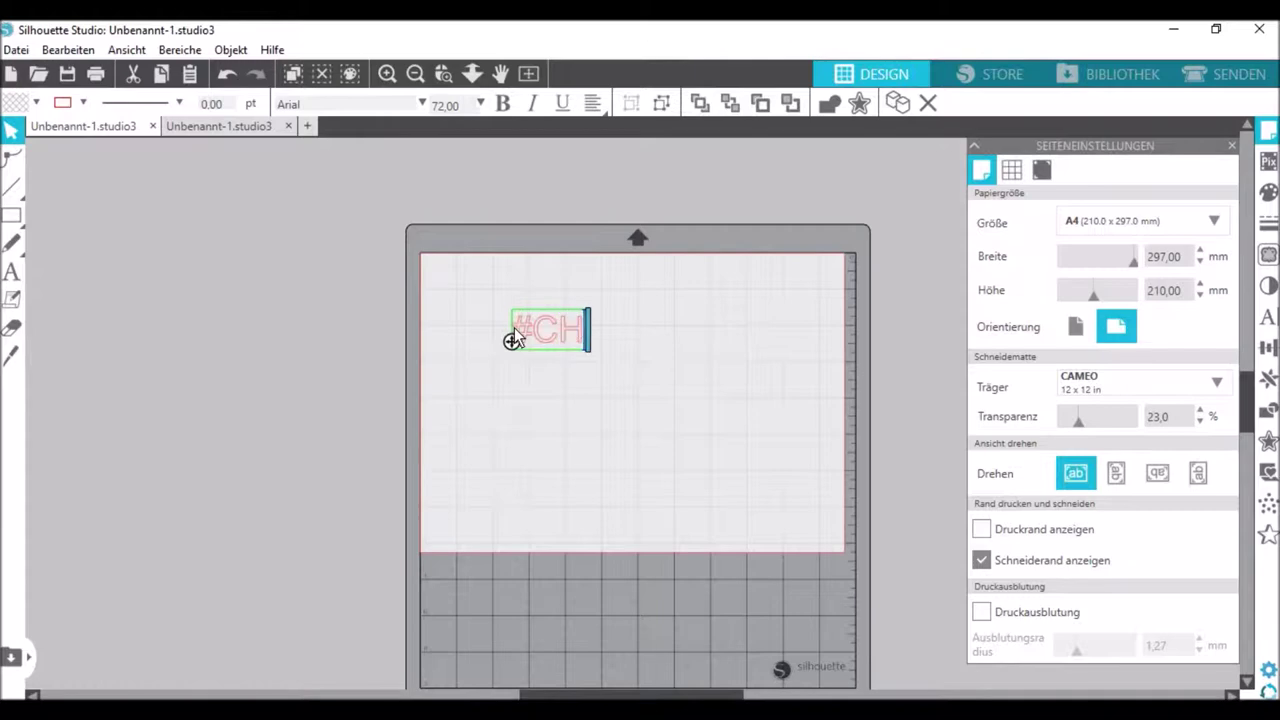
{"action": "type", "text": "AOS"}
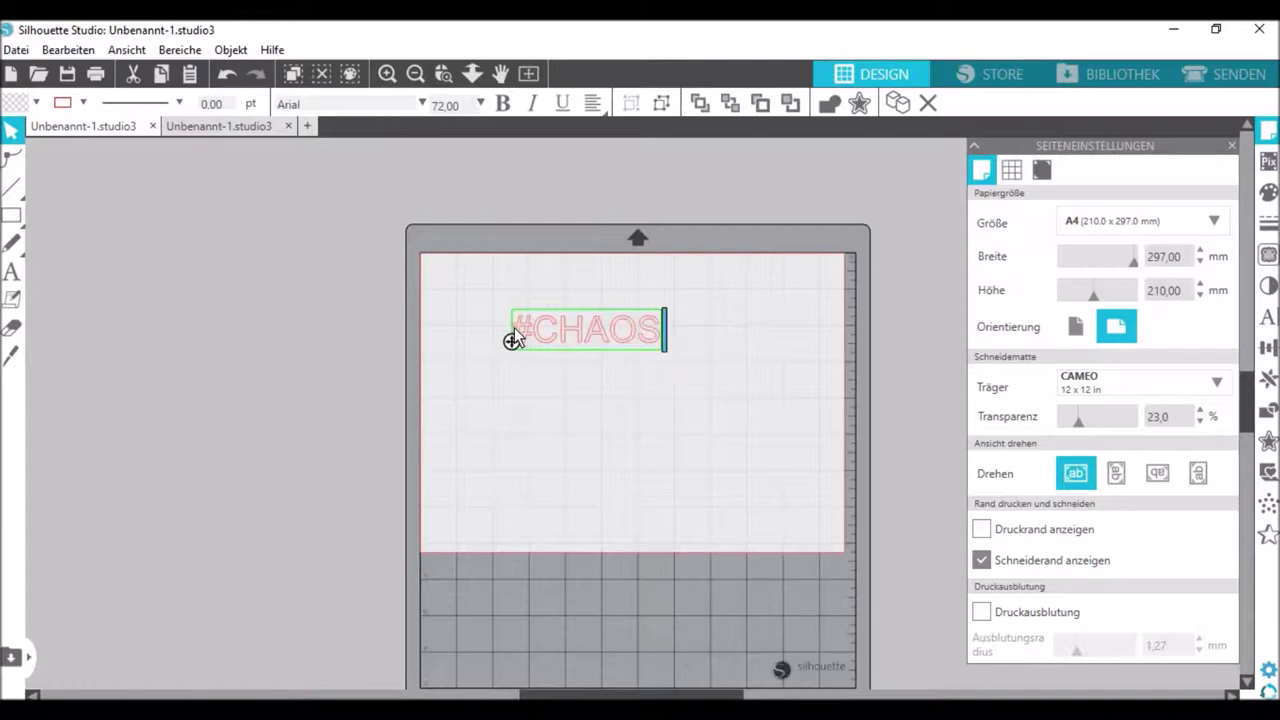
{"action": "type", "text": "MOM"}
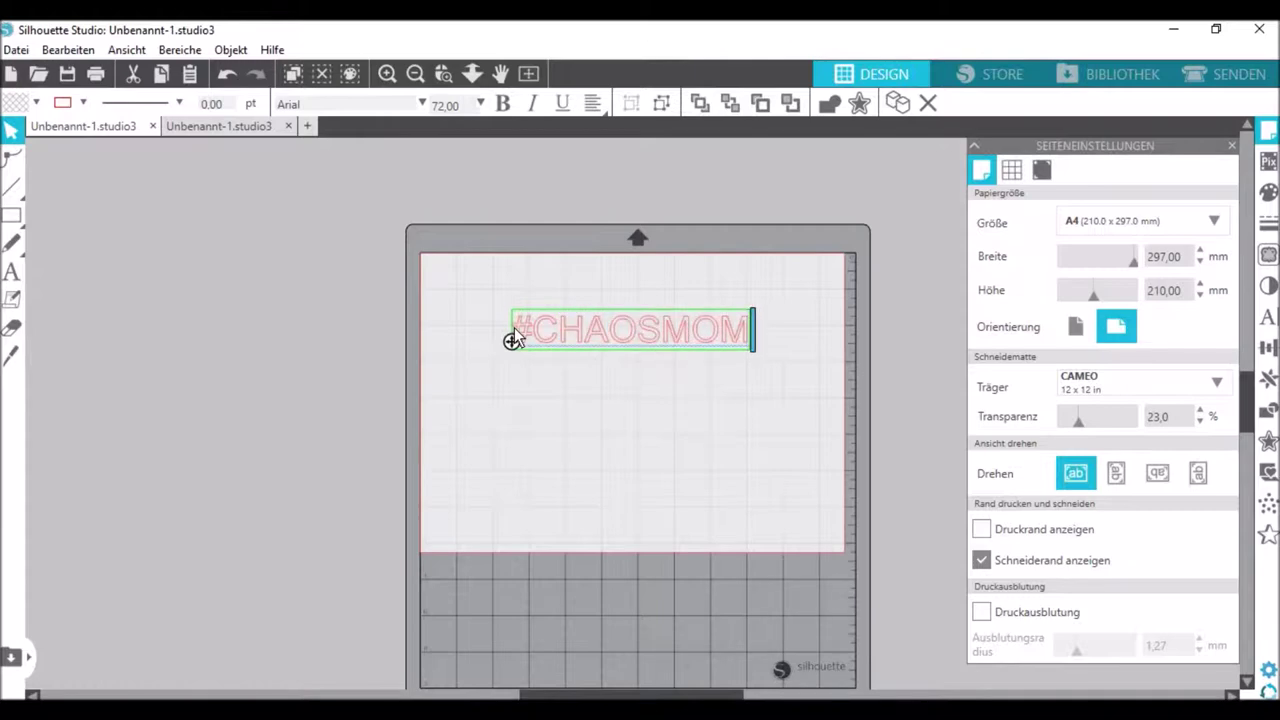
{"action": "left_click", "coordinate": [386, 74]}
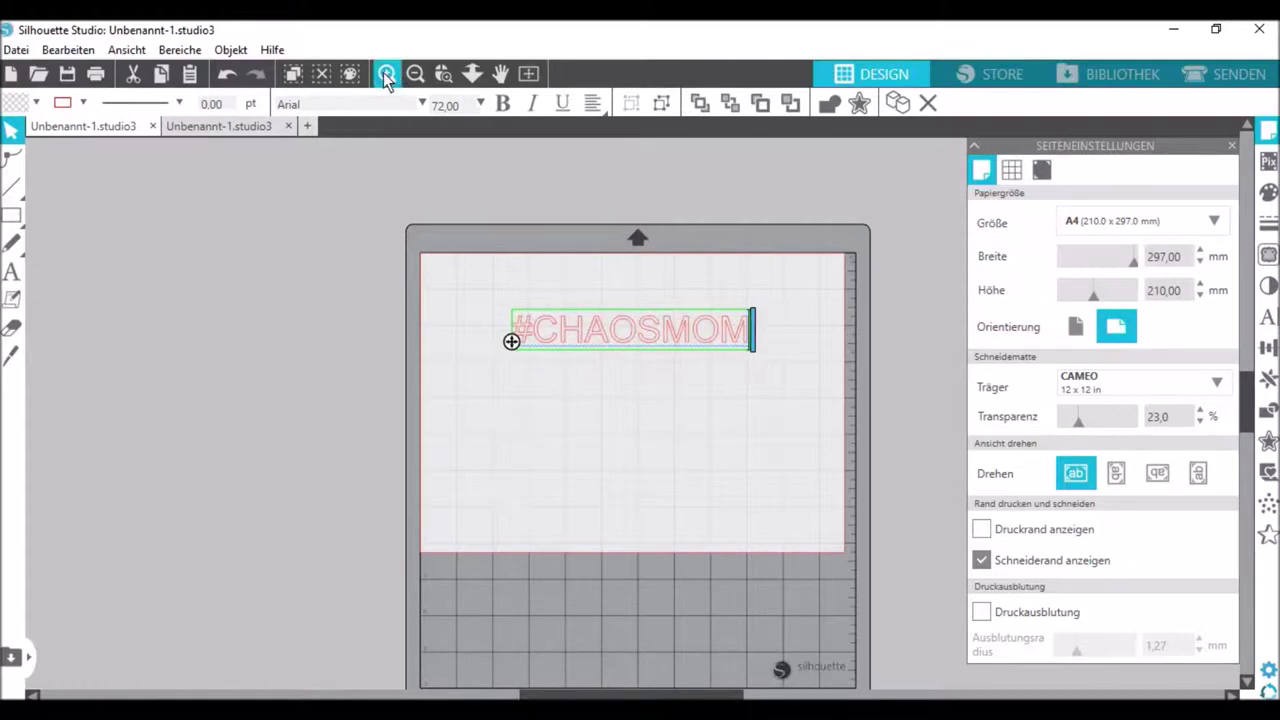
{"action": "left_click", "coordinate": [386, 74]}
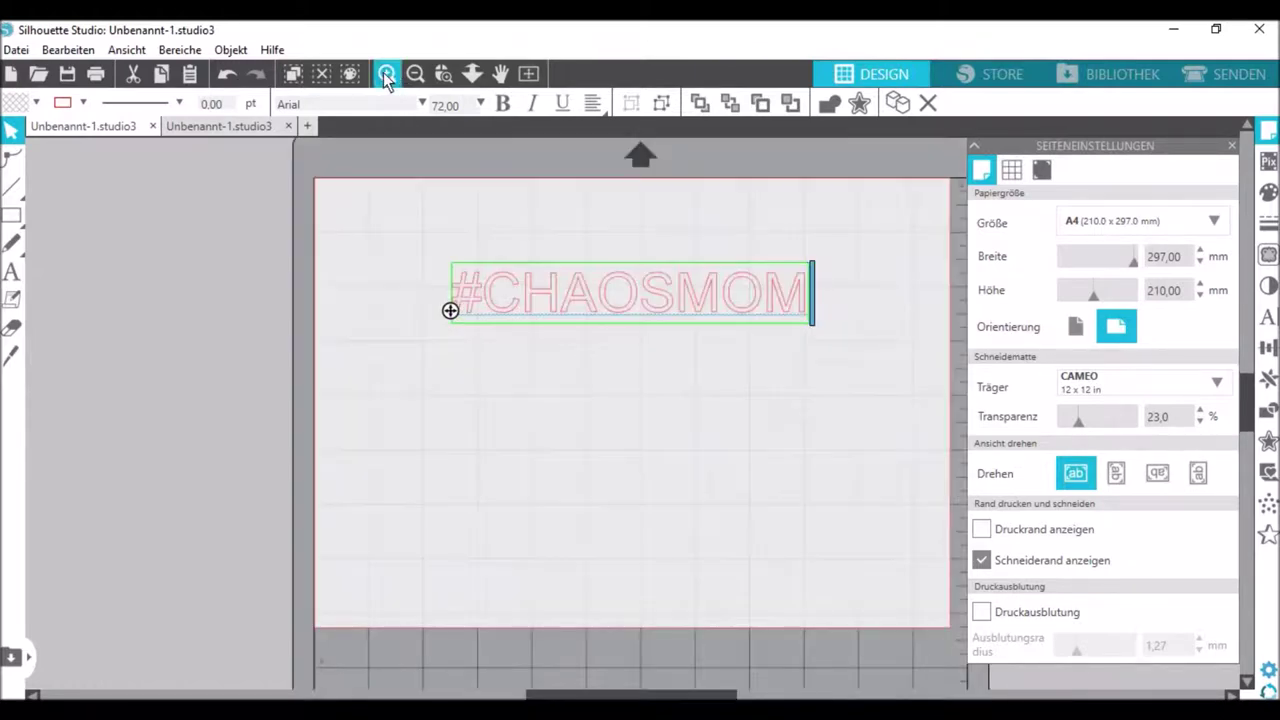
{"action": "left_click", "coordinate": [364, 354]}
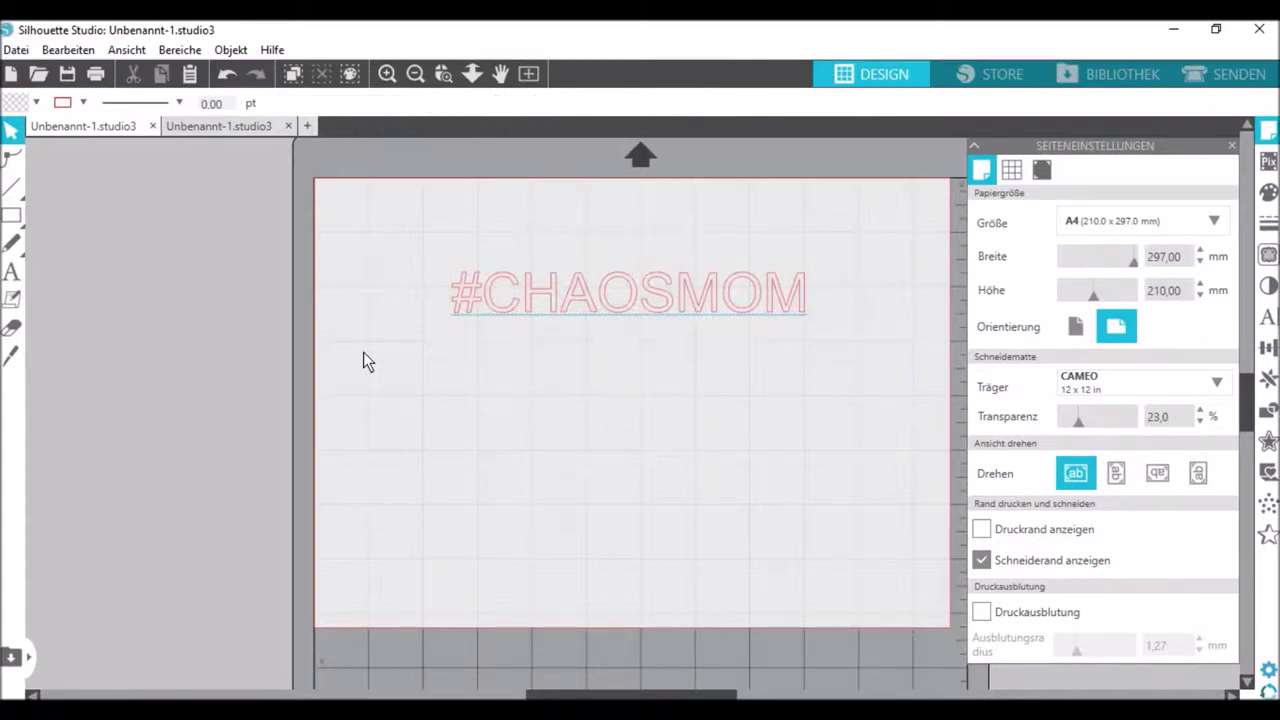
Step: Move the #CHAOSMOM text closer to the page's top edge and scale it down to about 150 mm wide
{"action": "left_click", "coordinate": [590, 313]}
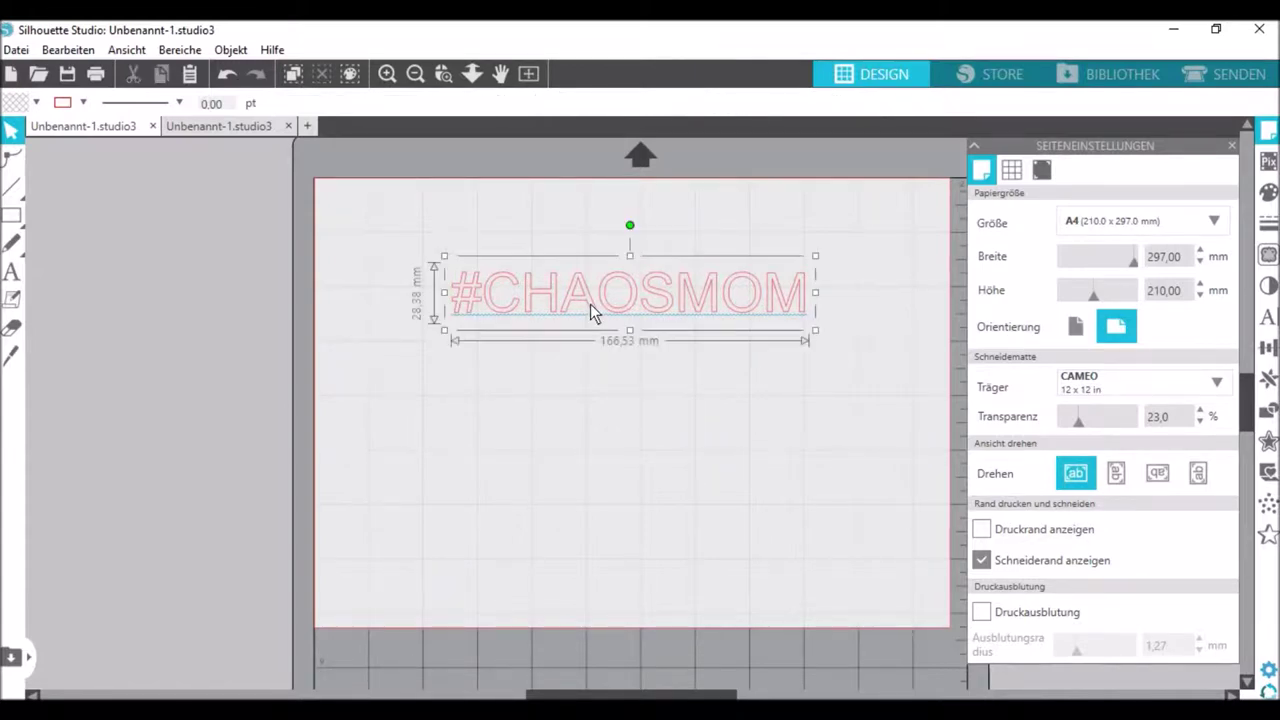
{"action": "left_click_drag", "start_coordinate": [594, 311], "coordinate": [621, 284]}
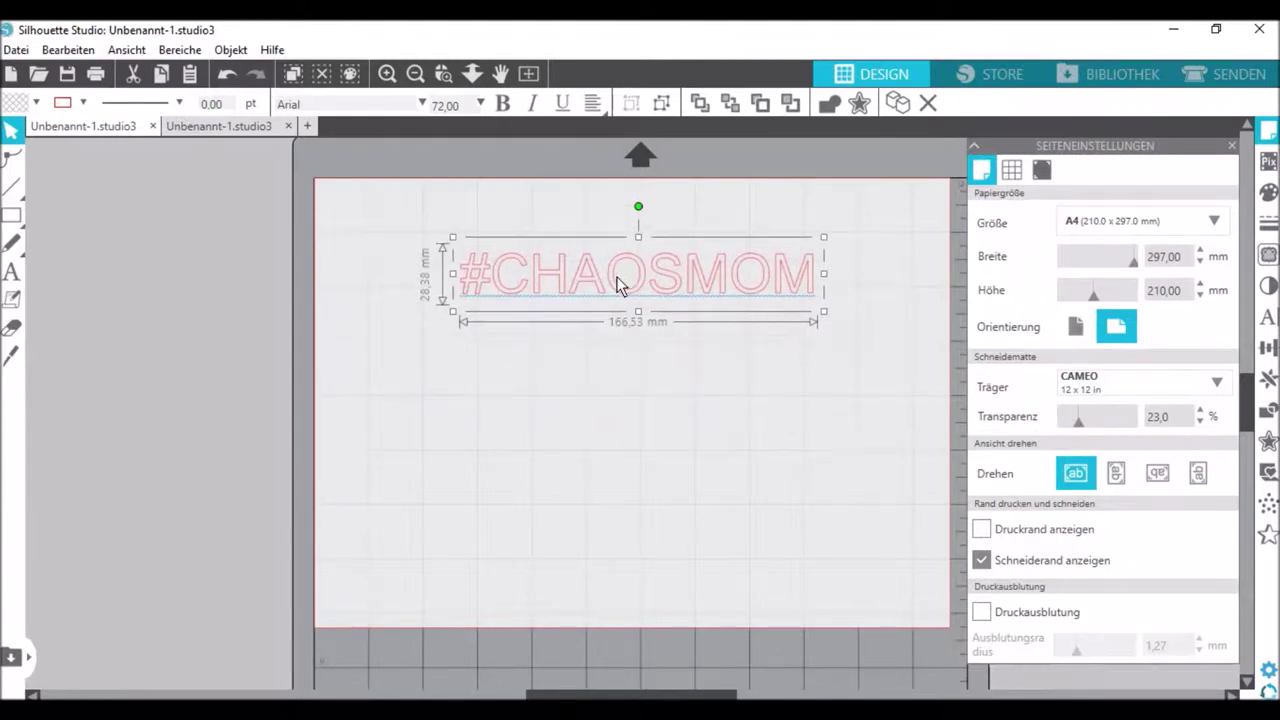
{"action": "left_click_drag", "start_coordinate": [824, 312], "coordinate": [791, 315]}
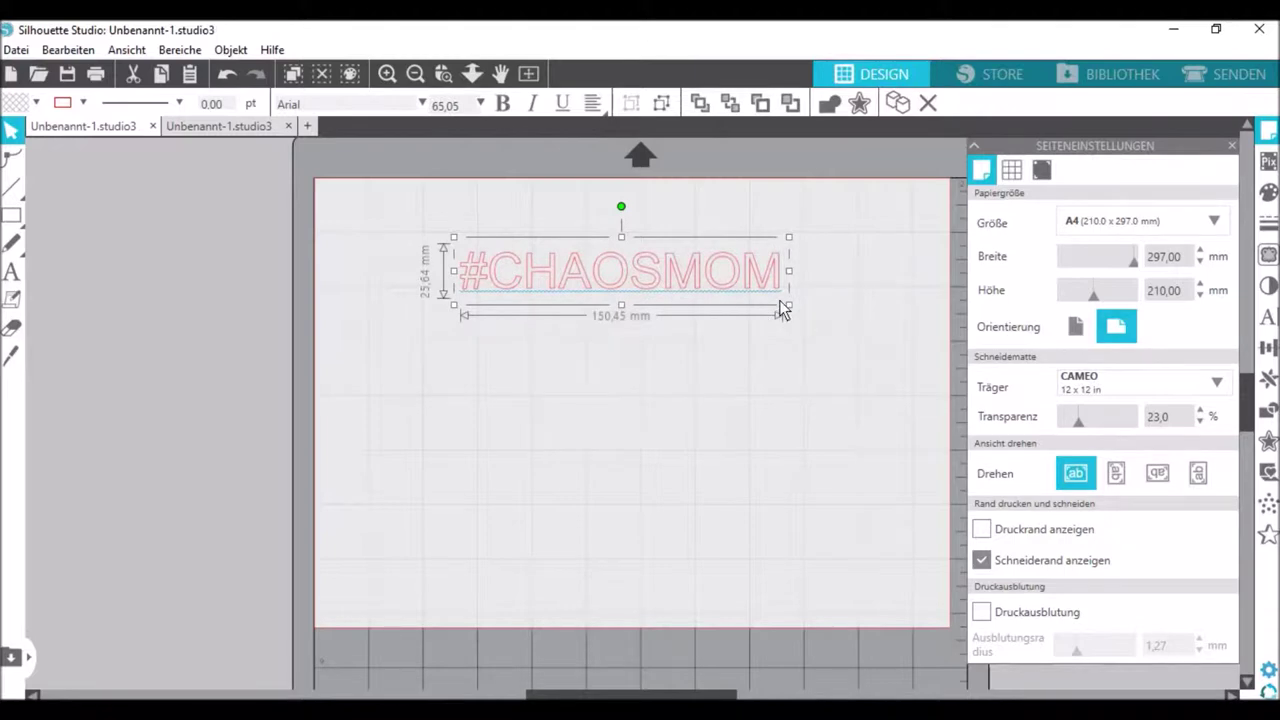
Step: Try the Candle Mustard font on the letters CHAOS, and set them in Honey Script
{"action": "double_click", "coordinate": [578, 277]}
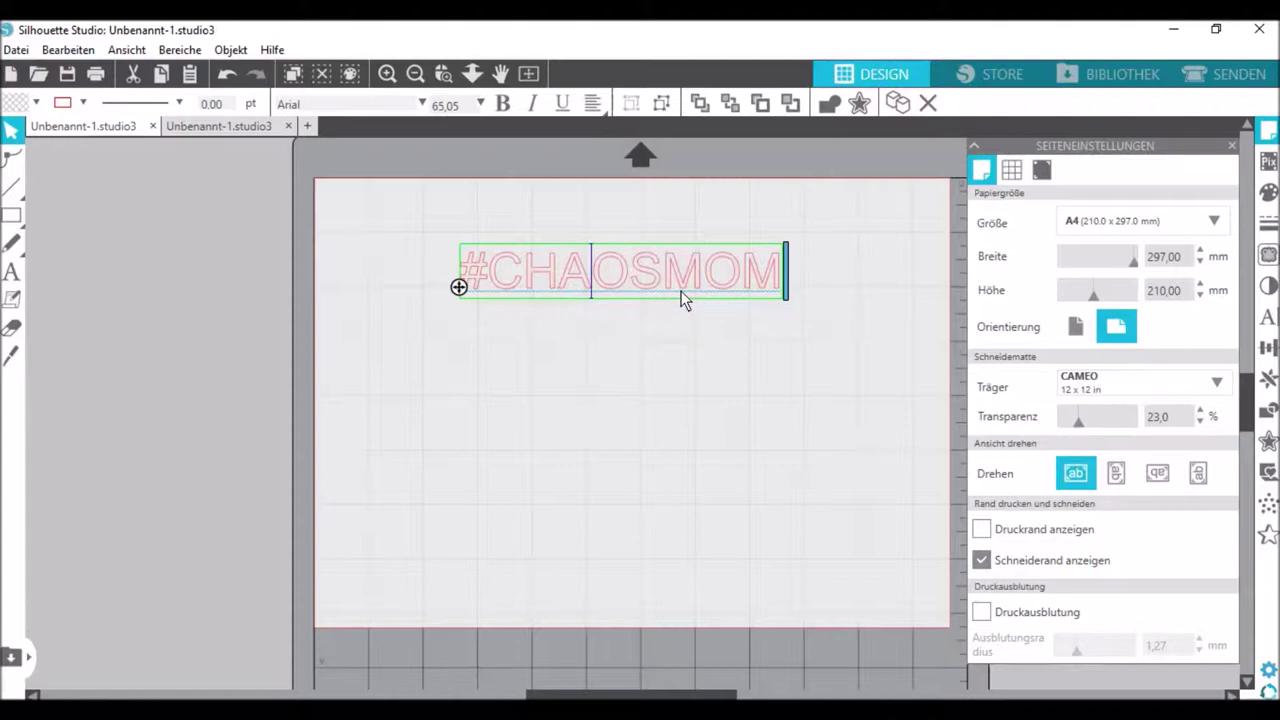
{"action": "left_click_drag", "start_coordinate": [508, 280], "coordinate": [641, 280]}
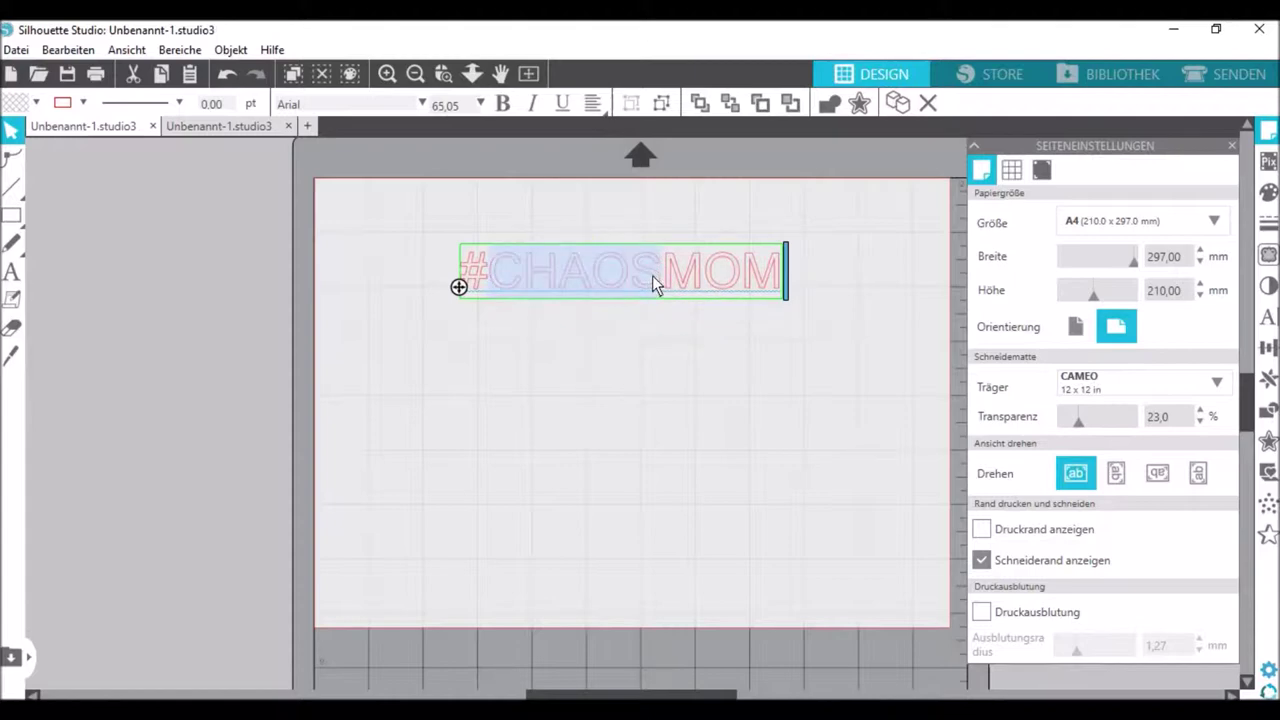
{"action": "left_click", "coordinate": [1267, 320]}
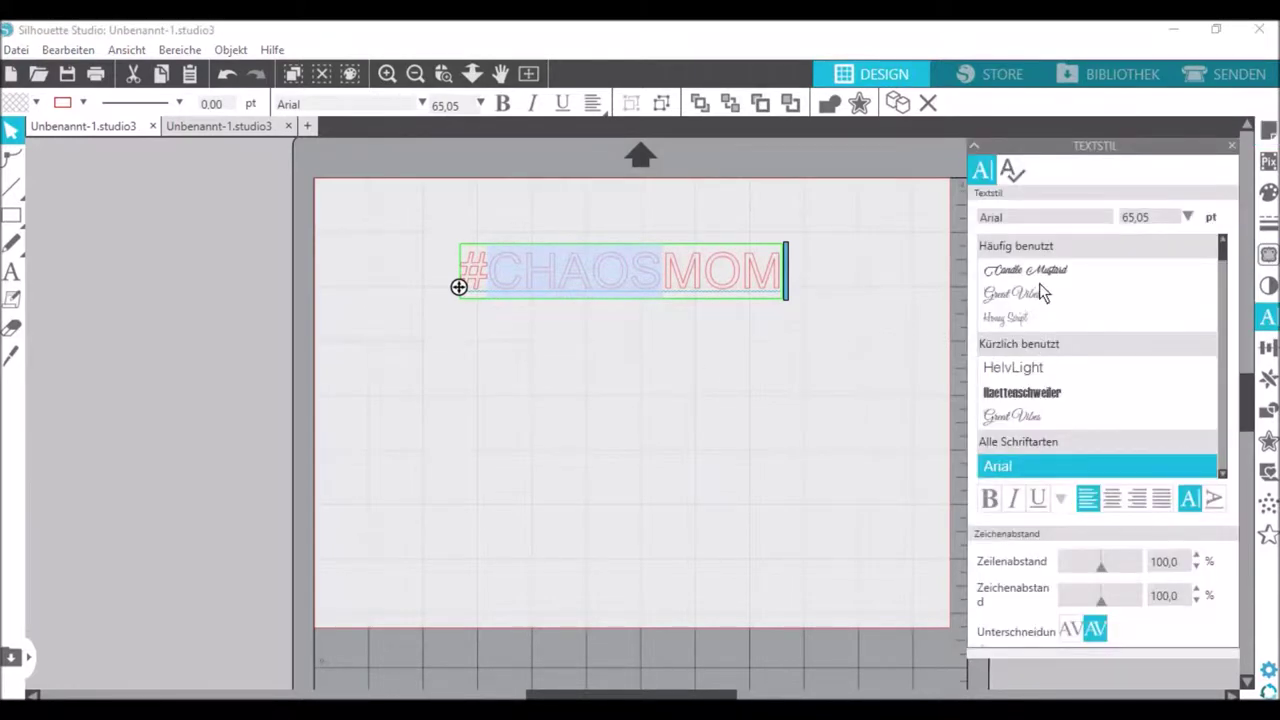
{"action": "left_click", "coordinate": [1052, 272]}
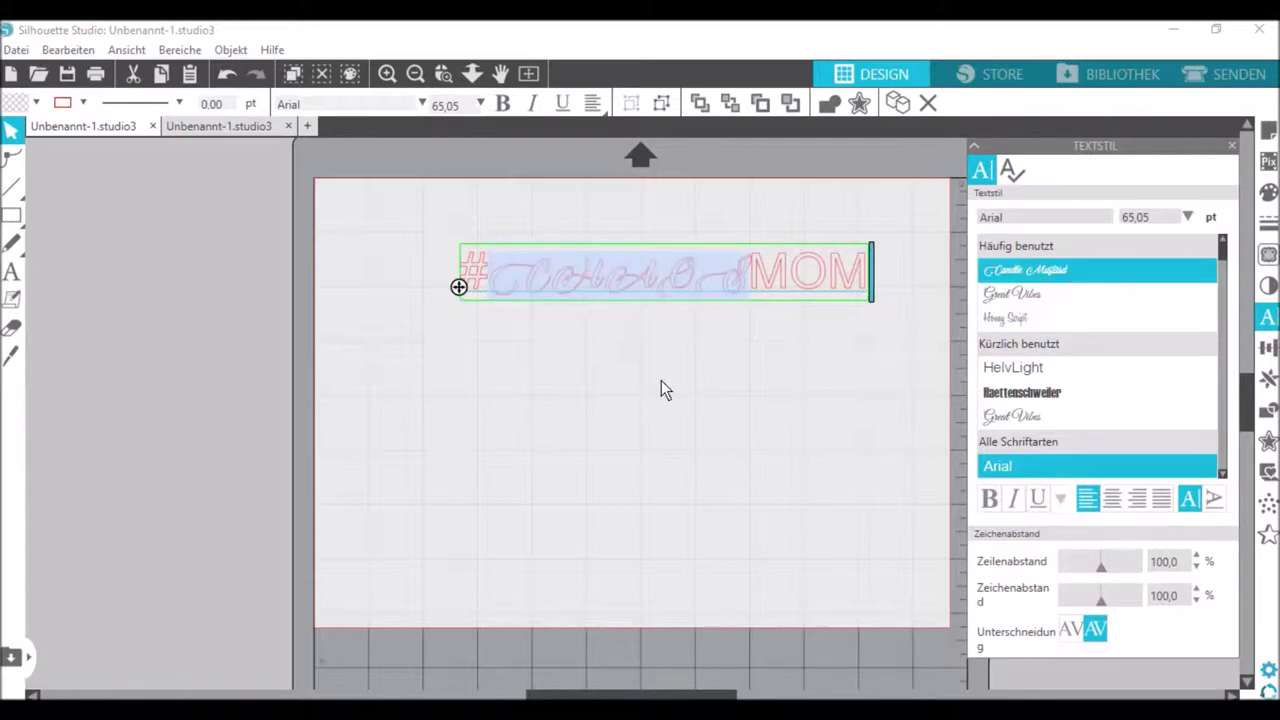
{"action": "left_click", "coordinate": [1008, 318]}
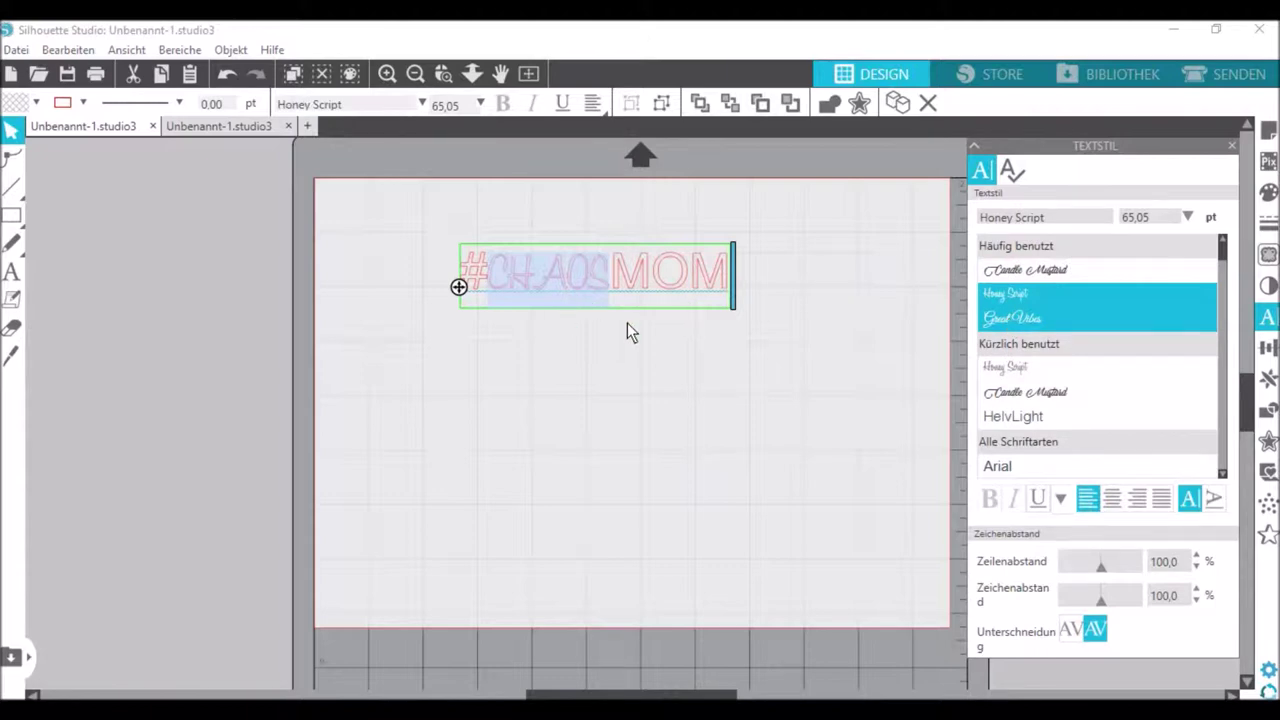
{"action": "left_click", "coordinate": [550, 378]}
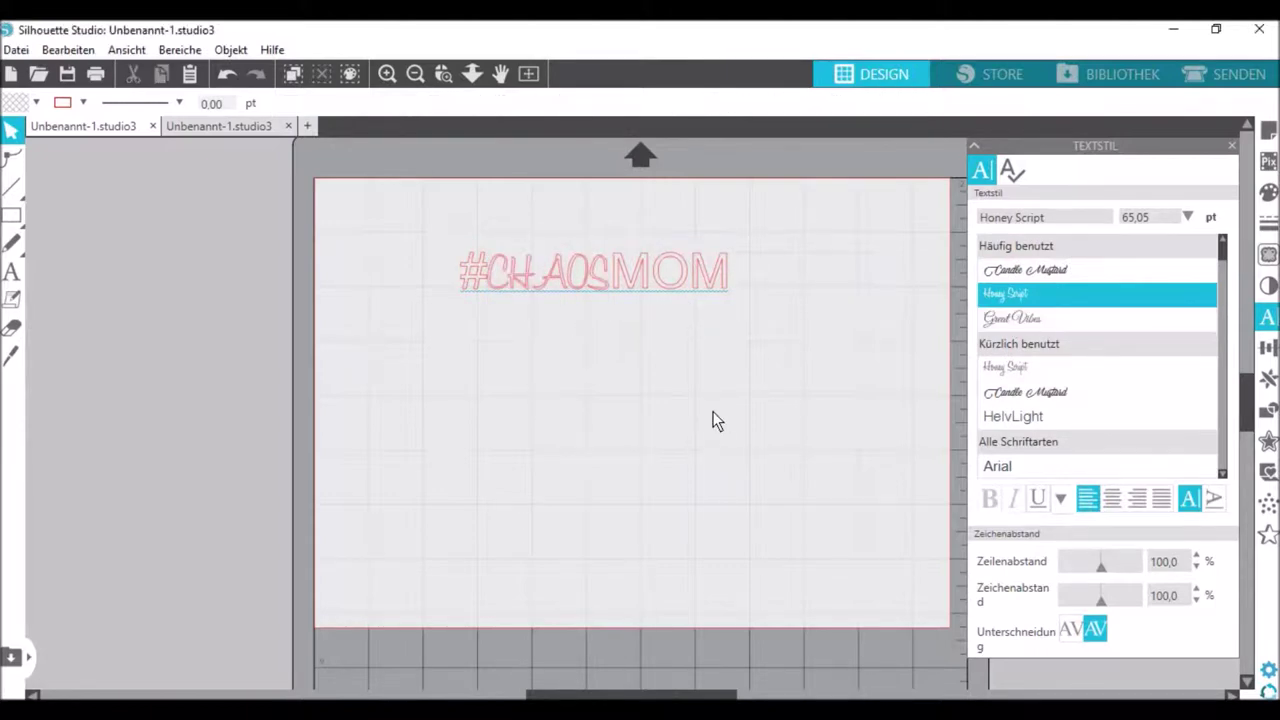
{"action": "left_click", "coordinate": [716, 338]}
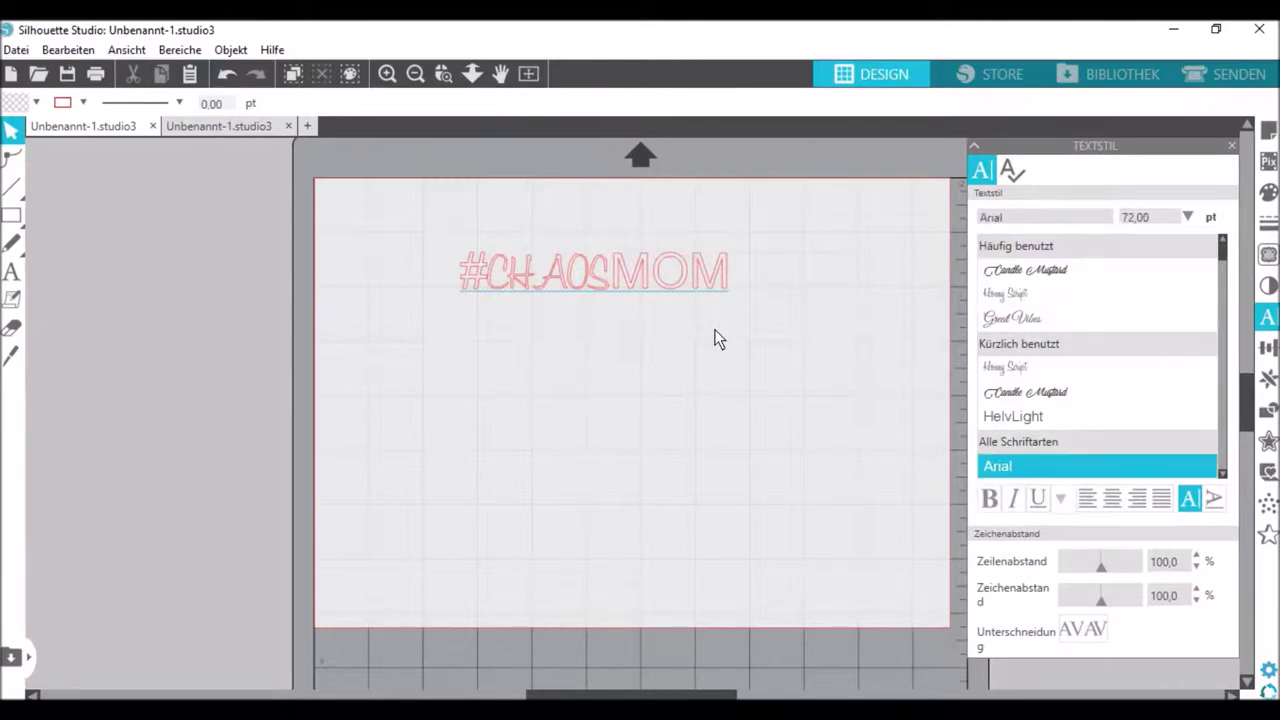
Step: Set the letters MOM of the #CHAOSMOM text in the Impact font
{"action": "left_click", "coordinate": [494, 271]}
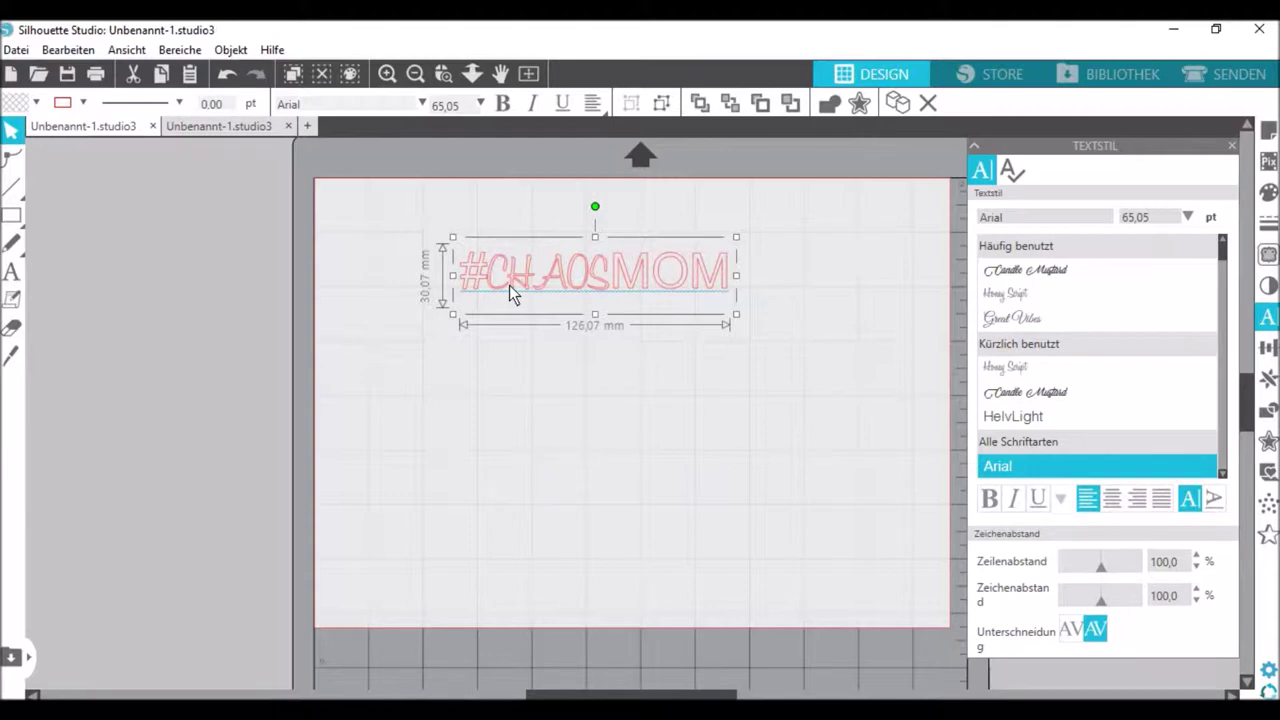
{"action": "double_click", "coordinate": [509, 285]}
{"action": "left_click_drag", "start_coordinate": [495, 281], "coordinate": [601, 284]}
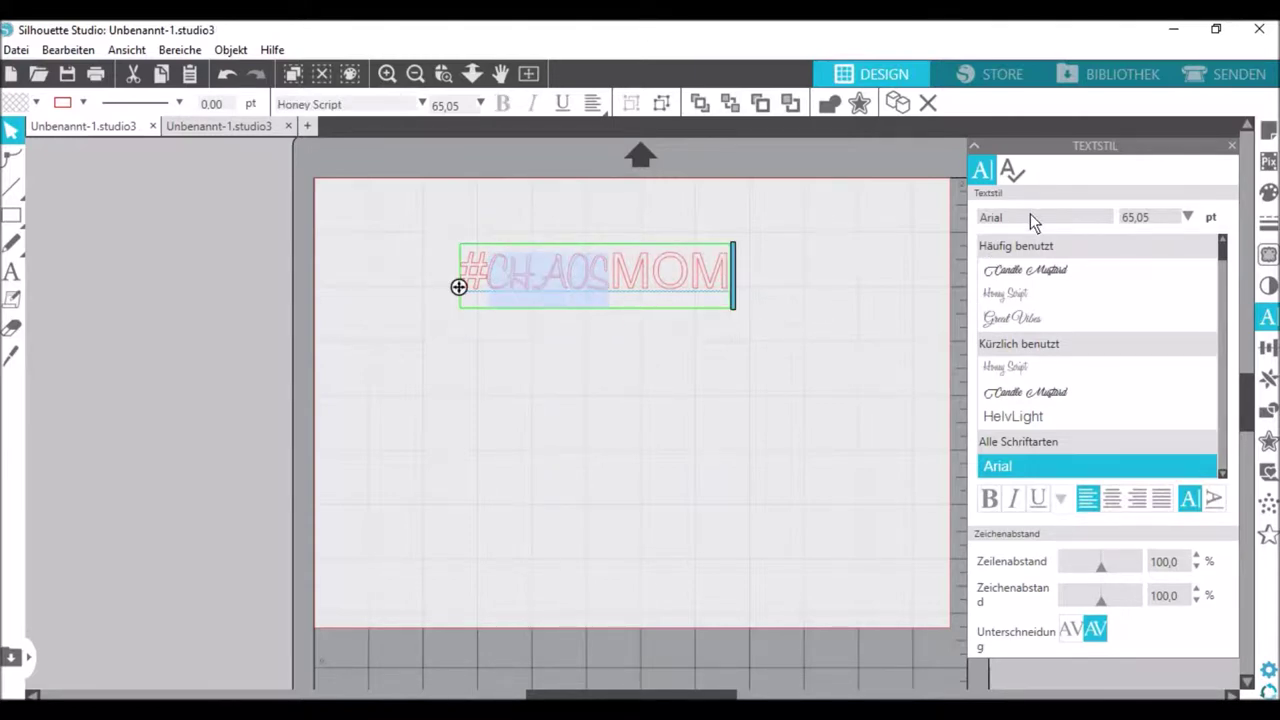
{"action": "left_click_drag", "start_coordinate": [651, 280], "coordinate": [726, 279]}
{"action": "left_click", "coordinate": [611, 284]}
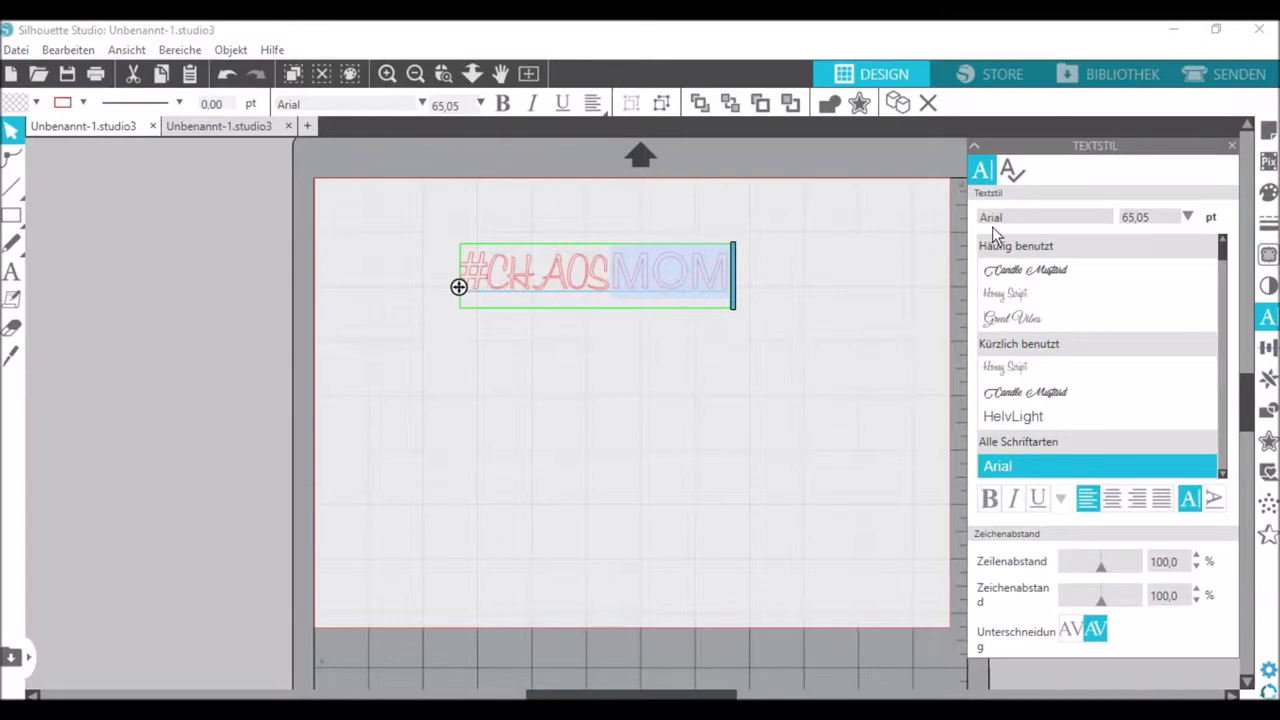
{"action": "key", "text": "BackSpace"}
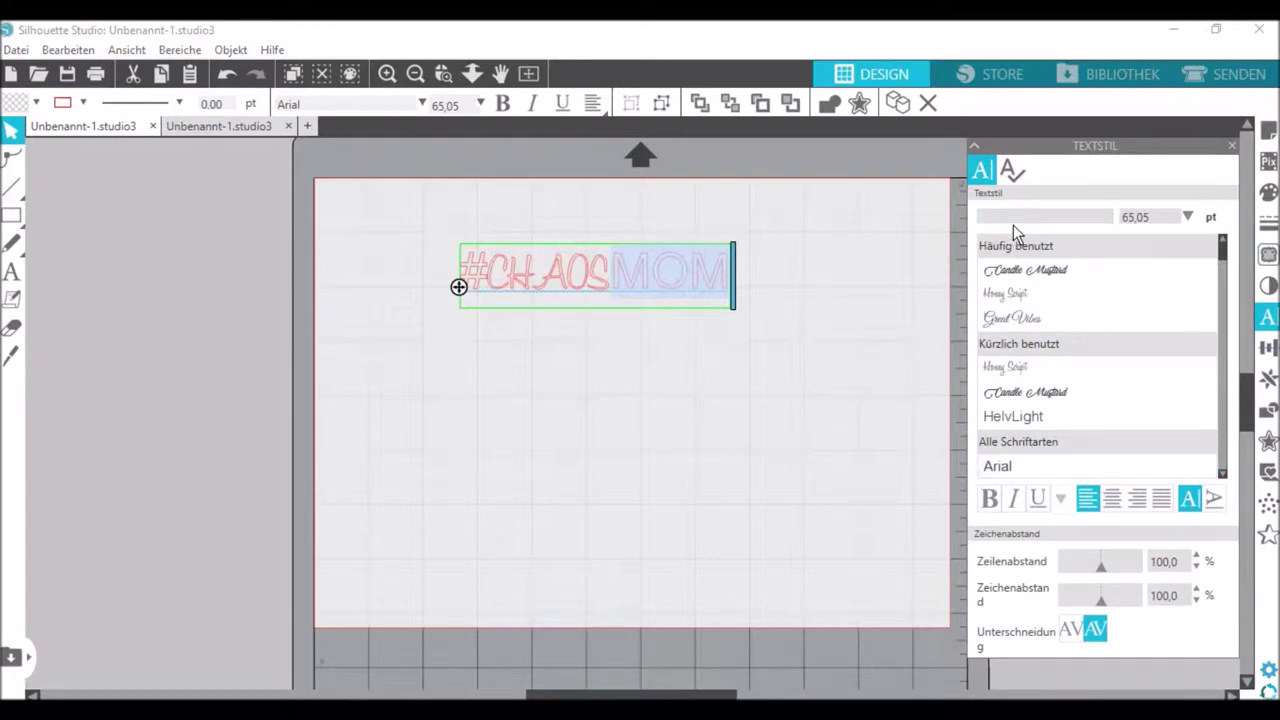
{"action": "type", "text": "impact"}
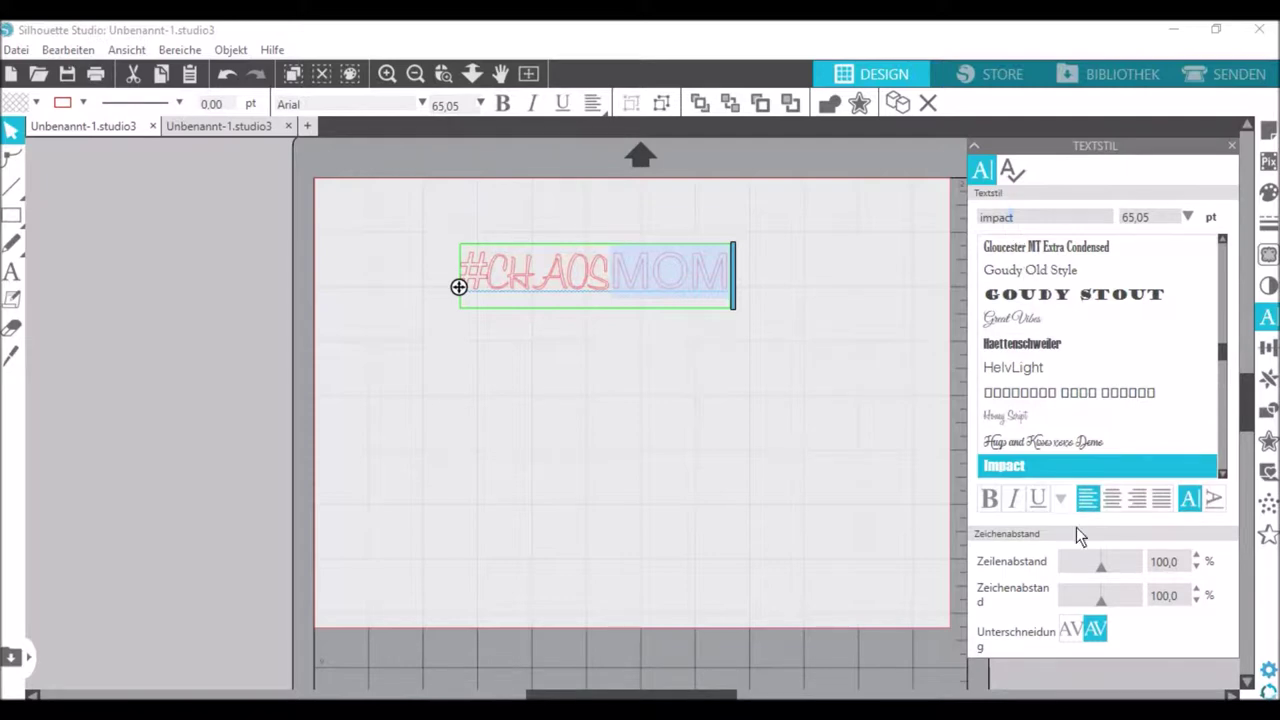
{"action": "left_click", "coordinate": [1021, 467]}
{"action": "left_click", "coordinate": [697, 397]}
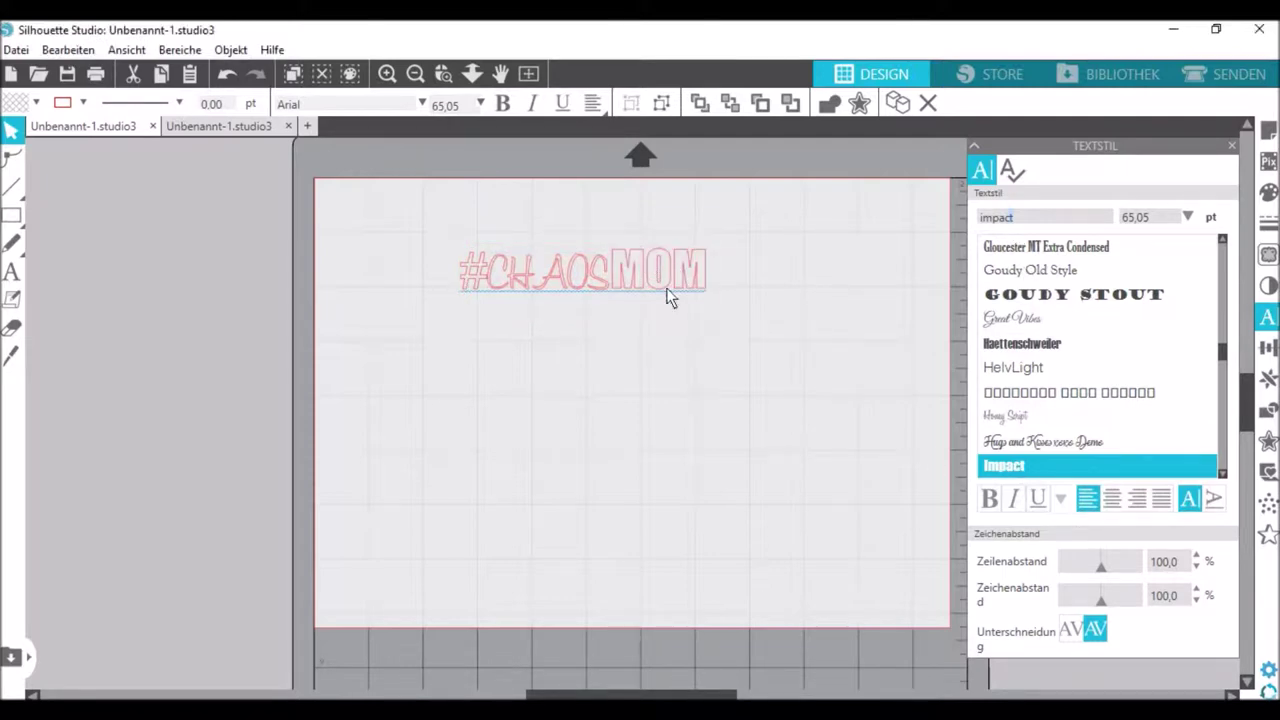
Step: Enlarge the whole #CHAOSMOM text to 144 pt and shift it so it sits centred across the page
{"action": "left_click", "coordinate": [473, 276]}
{"action": "double_click", "coordinate": [473, 283]}
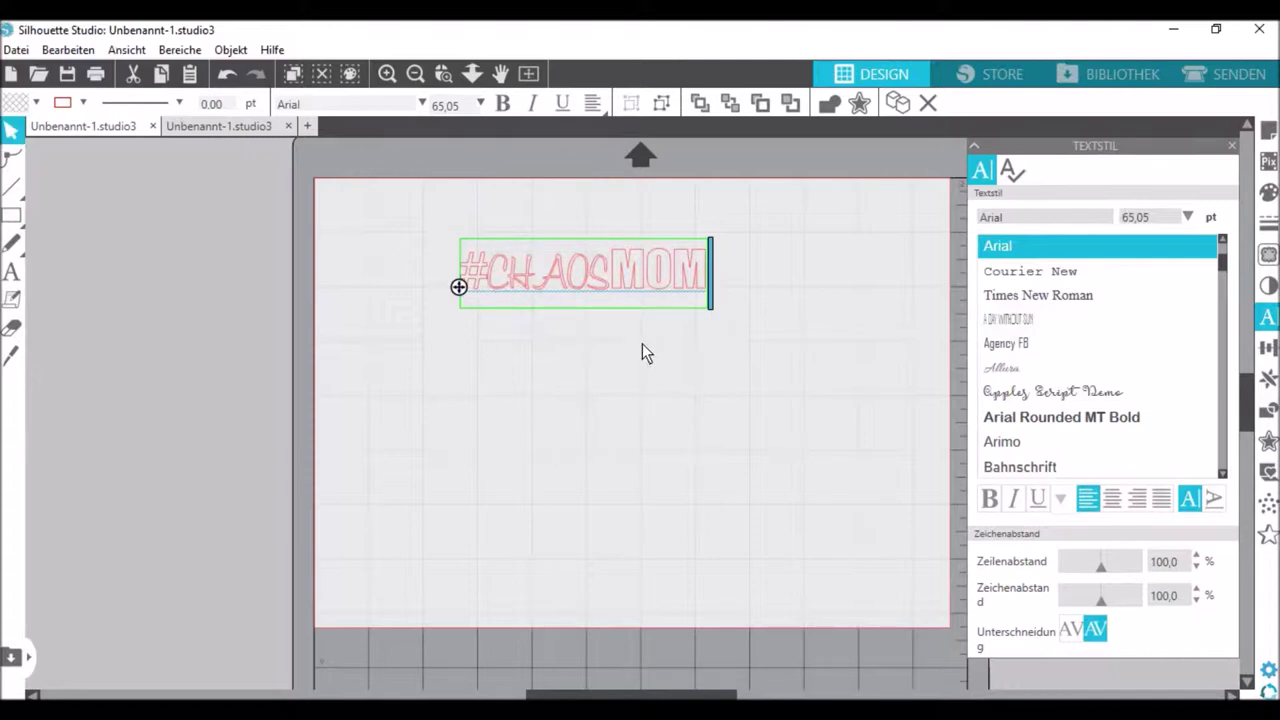
{"action": "left_click", "coordinate": [542, 281]}
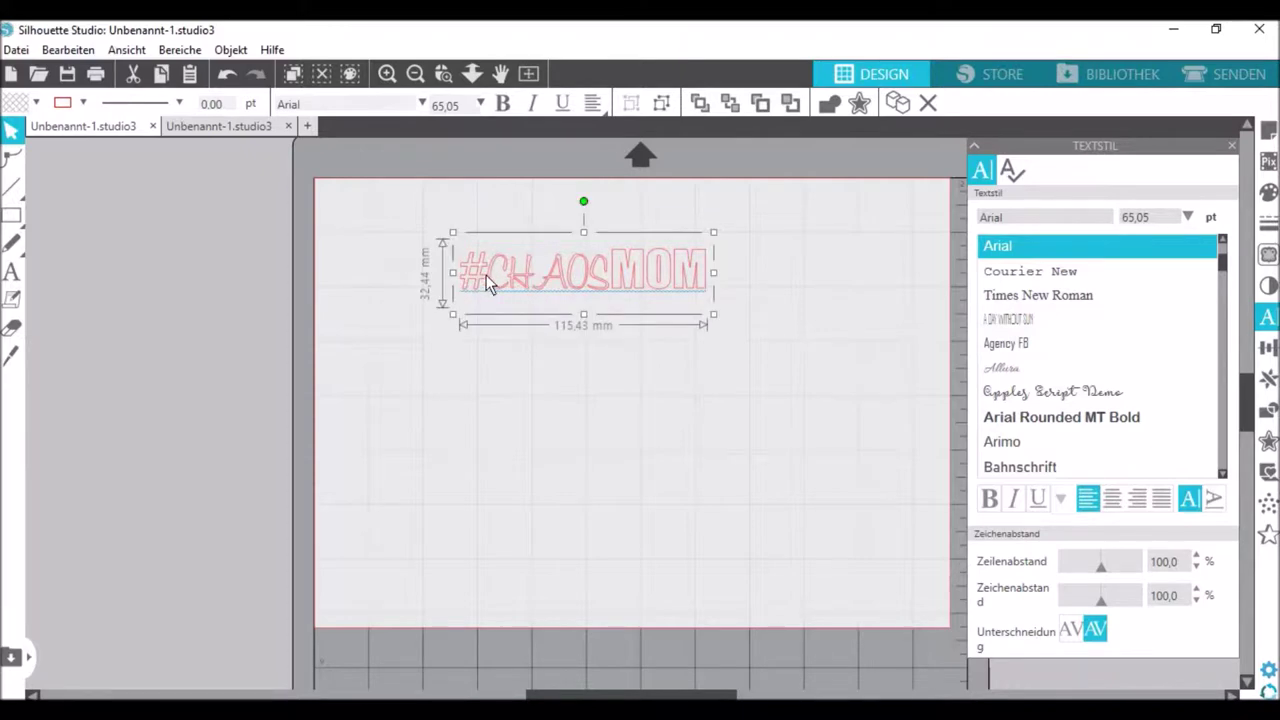
{"action": "double_click", "coordinate": [488, 275]}
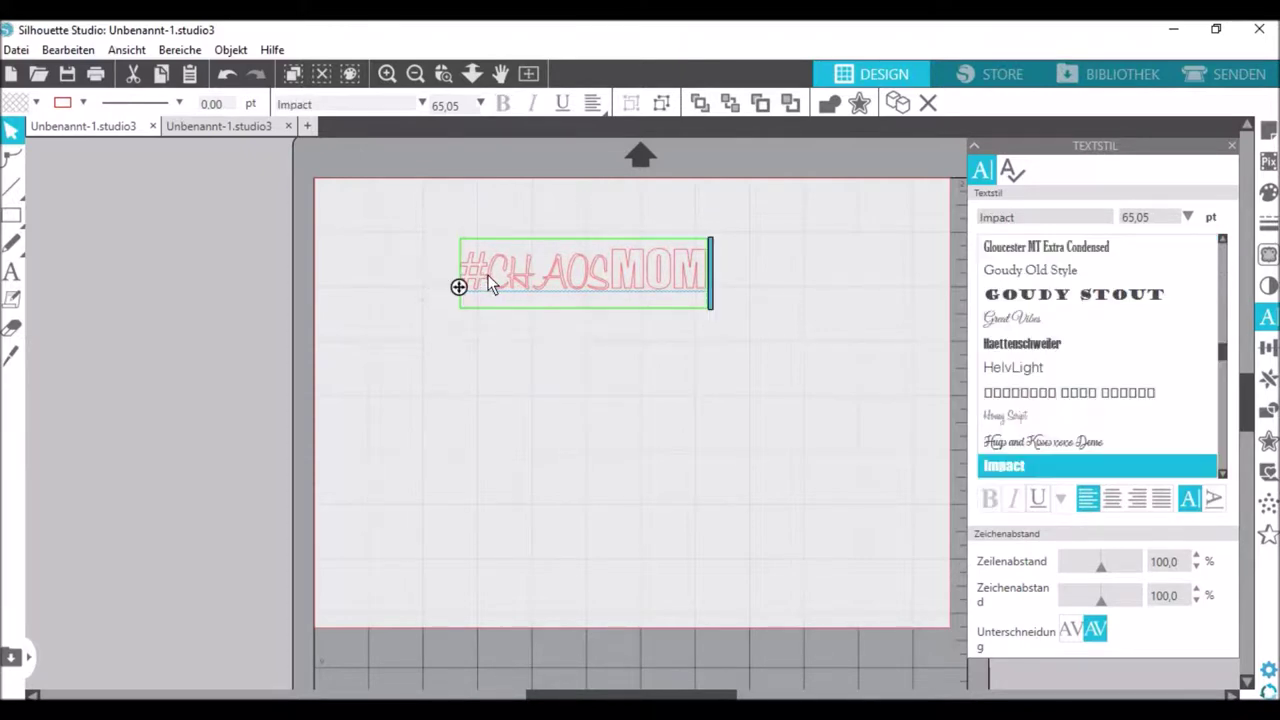
{"action": "key", "text": "ctrl+a"}
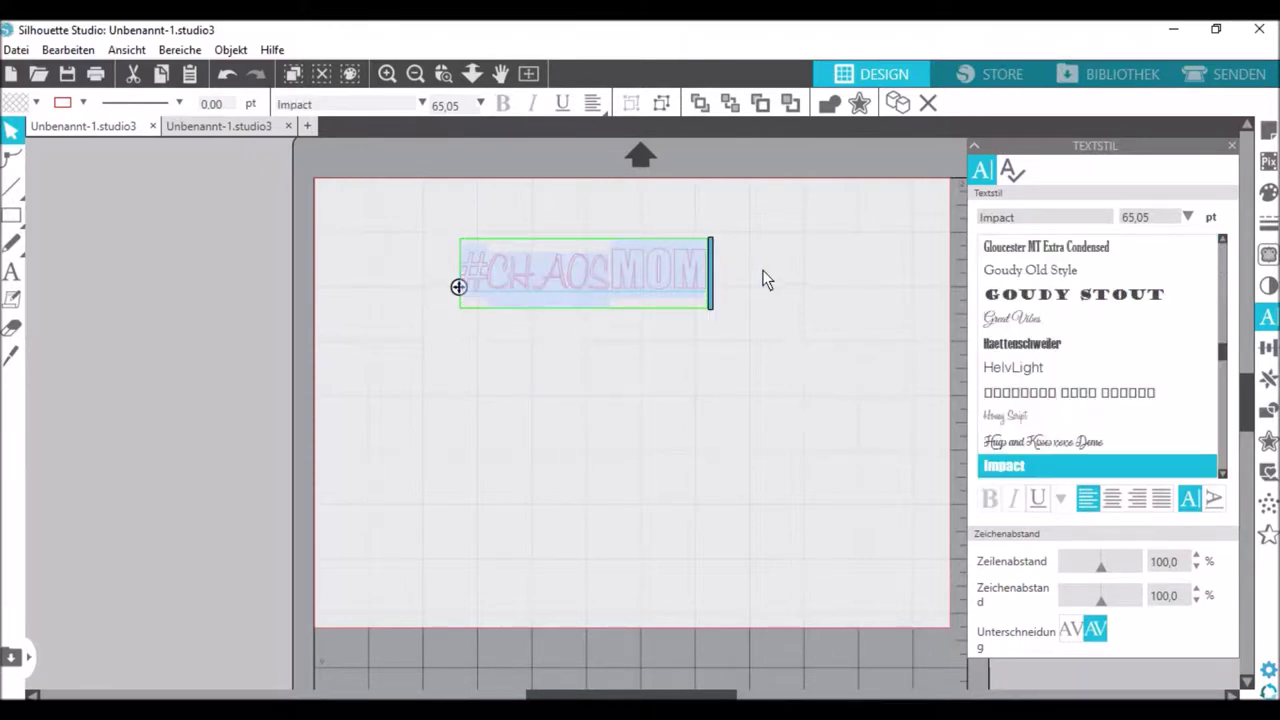
{"action": "left_click", "coordinate": [465, 107]}
{"action": "type", "text": "144"}
{"action": "key", "text": "Return"}
{"action": "left_click_drag", "start_coordinate": [517, 286], "coordinate": [425, 303]}
{"action": "left_click", "coordinate": [499, 420]}
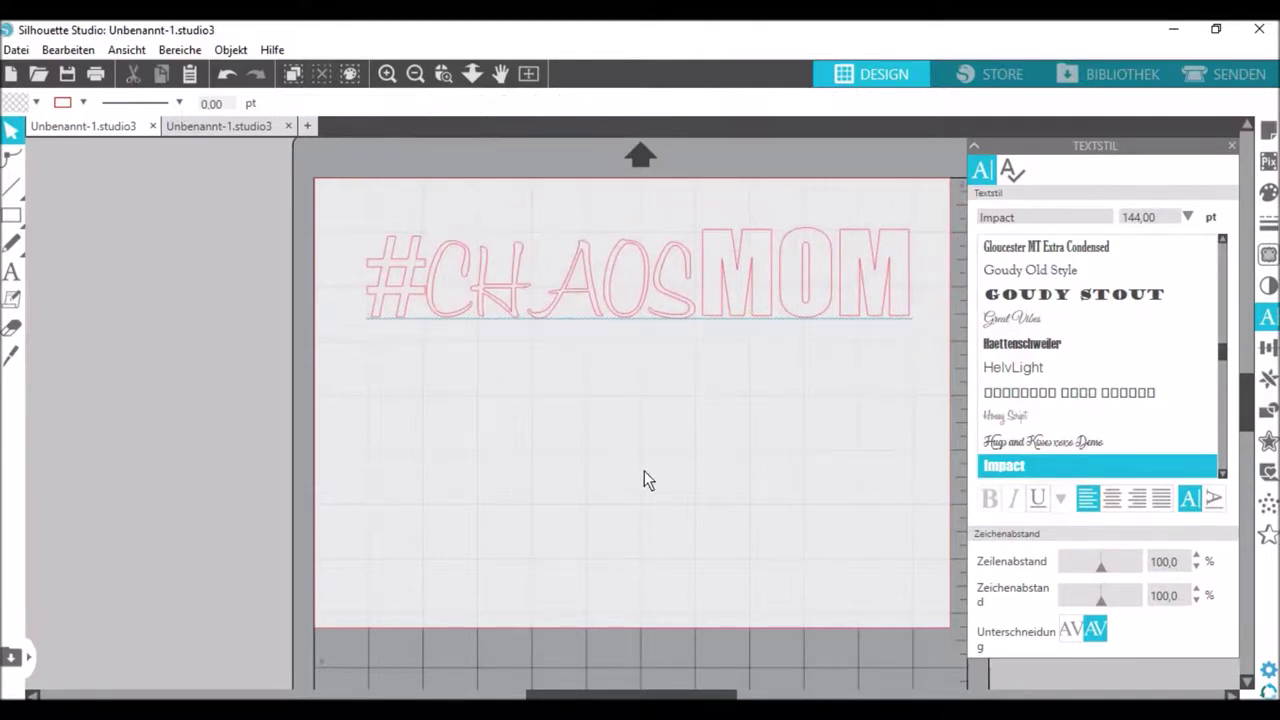
Step: Look through the available fonts for the letters CHAOS and set them in Script MT Bold
{"action": "left_click", "coordinate": [680, 302]}
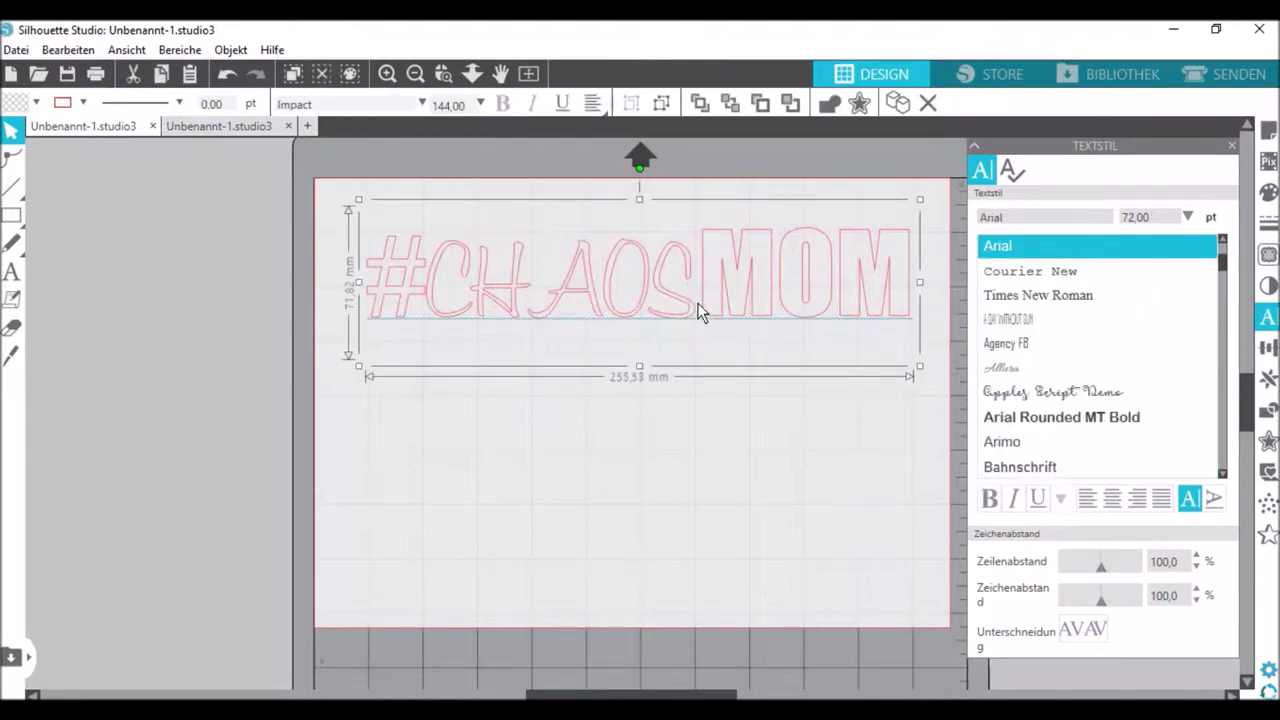
{"action": "double_click", "coordinate": [695, 309]}
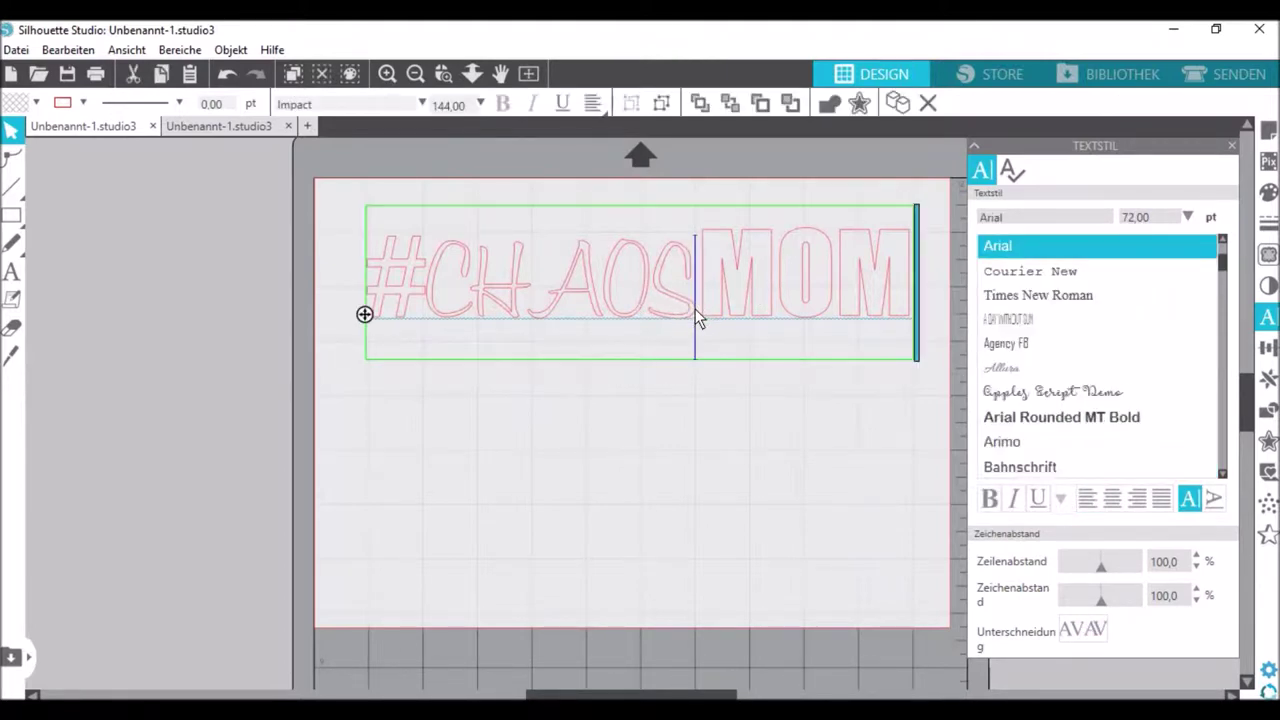
{"action": "key", "text": "Escape"}
{"action": "double_click", "coordinate": [434, 303]}
{"action": "left_click_drag", "start_coordinate": [434, 303], "coordinate": [683, 309]}
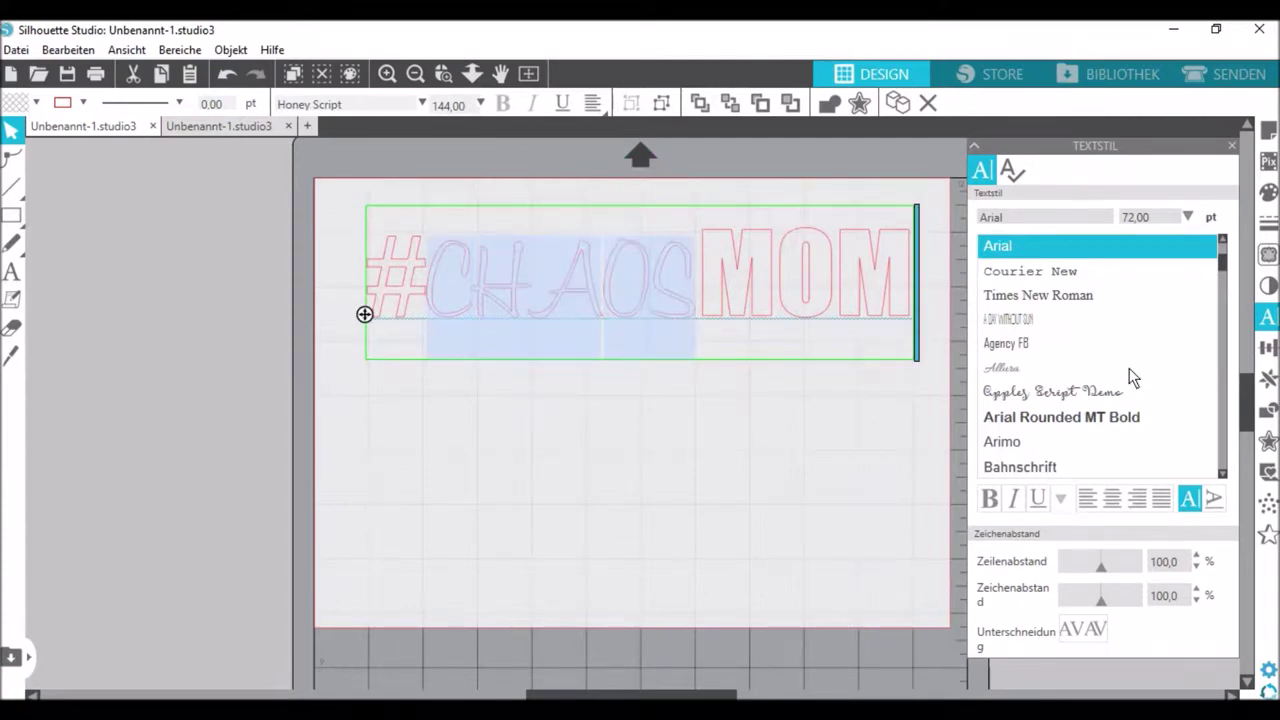
{"action": "scroll", "coordinate": [1104, 385], "scroll_direction": "down", "scroll_amount": 2}
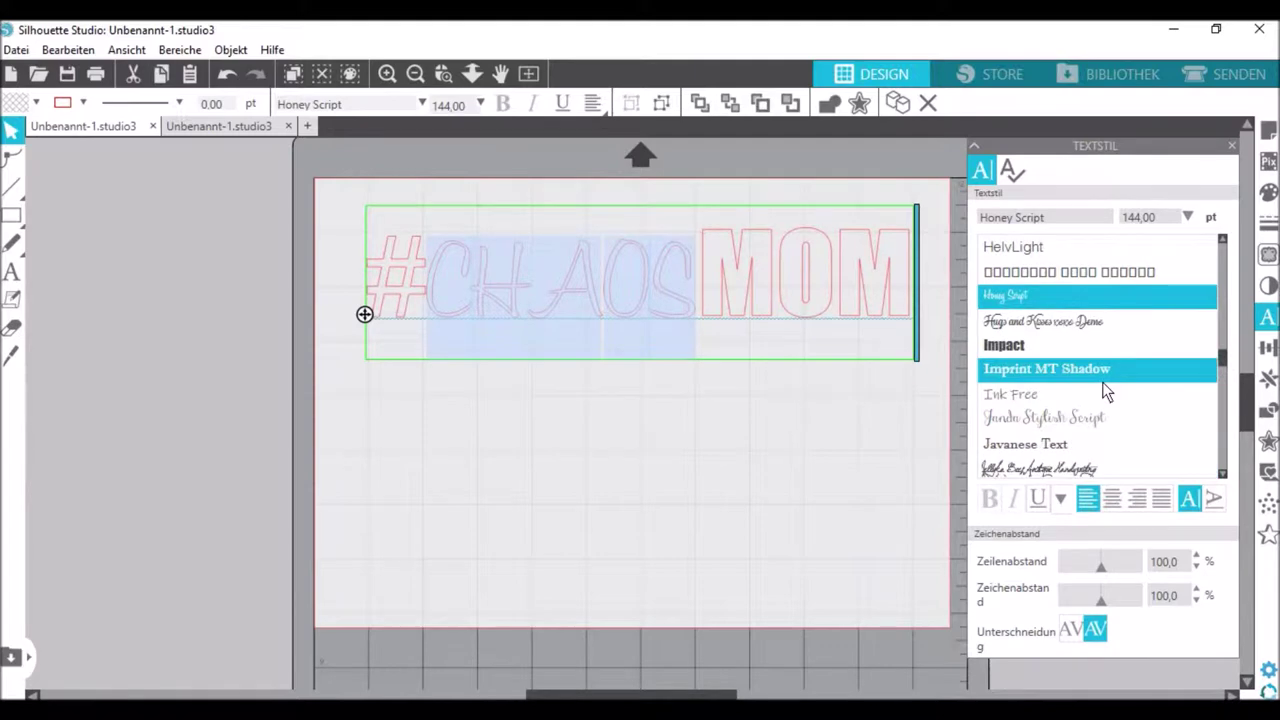
{"action": "scroll", "coordinate": [1105, 390], "scroll_direction": "down", "scroll_amount": 8}
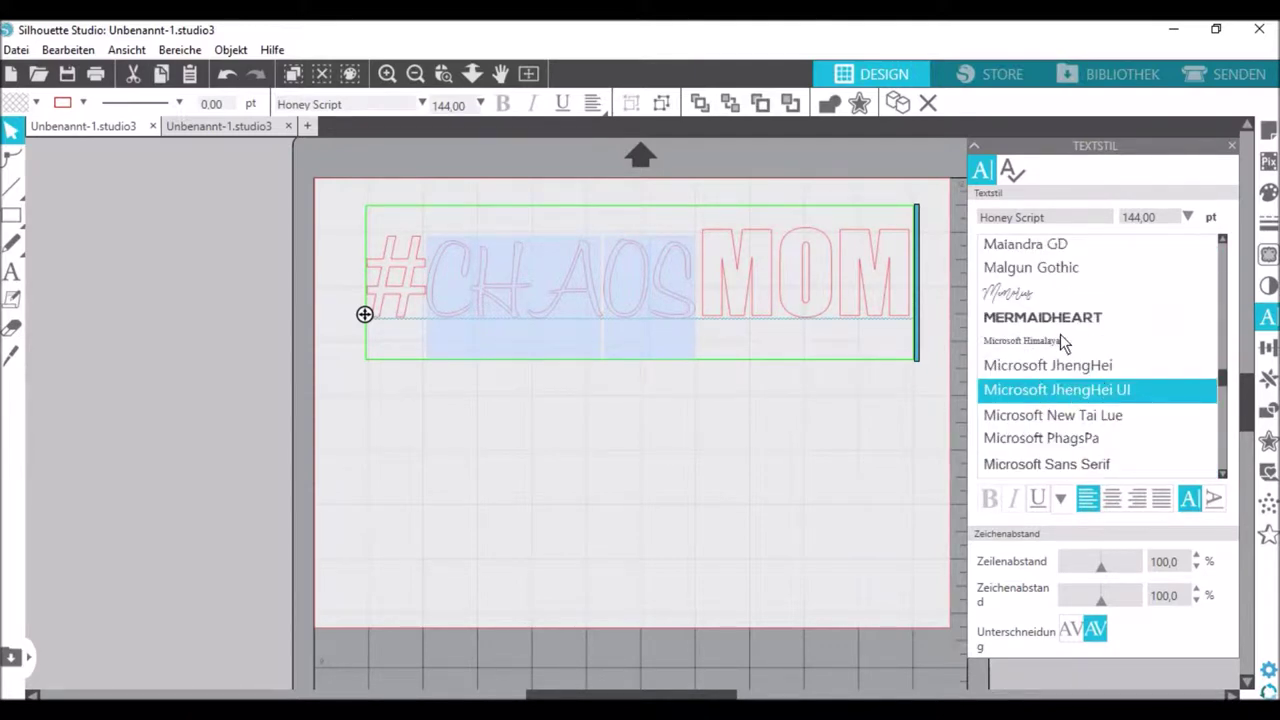
{"action": "scroll", "coordinate": [1122, 410], "scroll_direction": "down", "scroll_amount": 1}
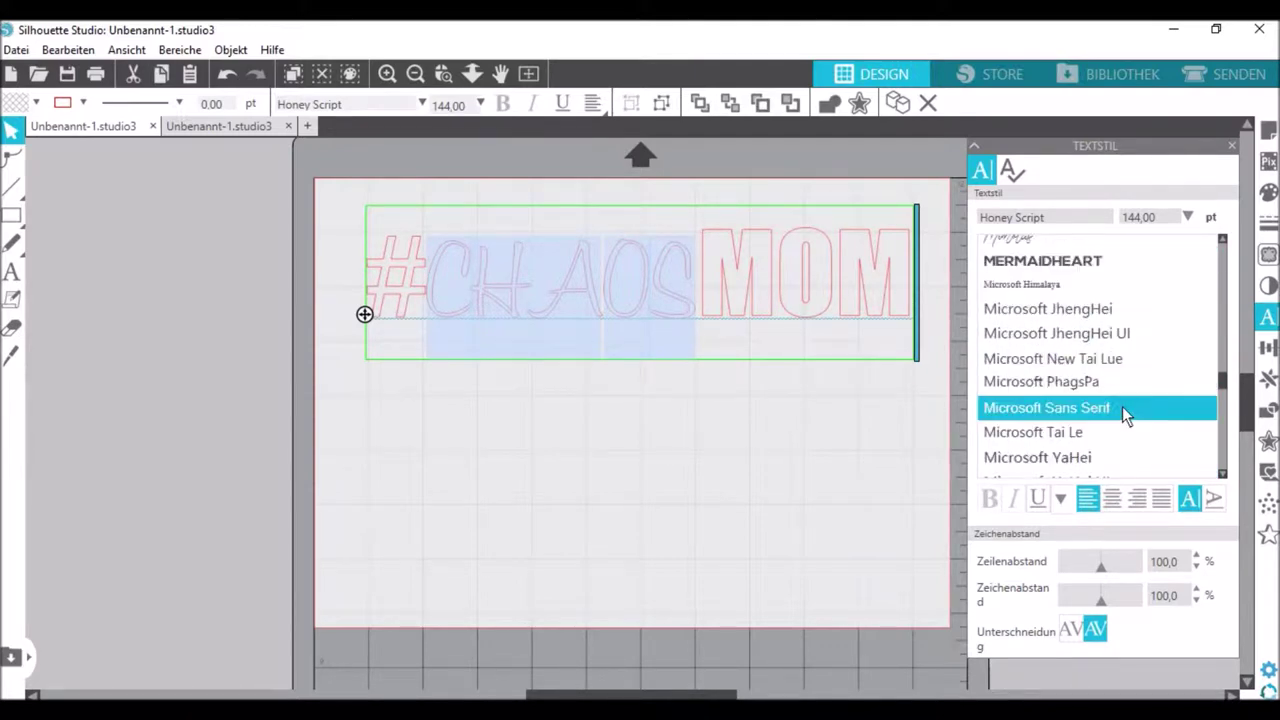
{"action": "scroll", "coordinate": [1122, 407], "scroll_direction": "down", "scroll_amount": 2}
{"action": "scroll", "coordinate": [1117, 414], "scroll_direction": "down", "scroll_amount": 4}
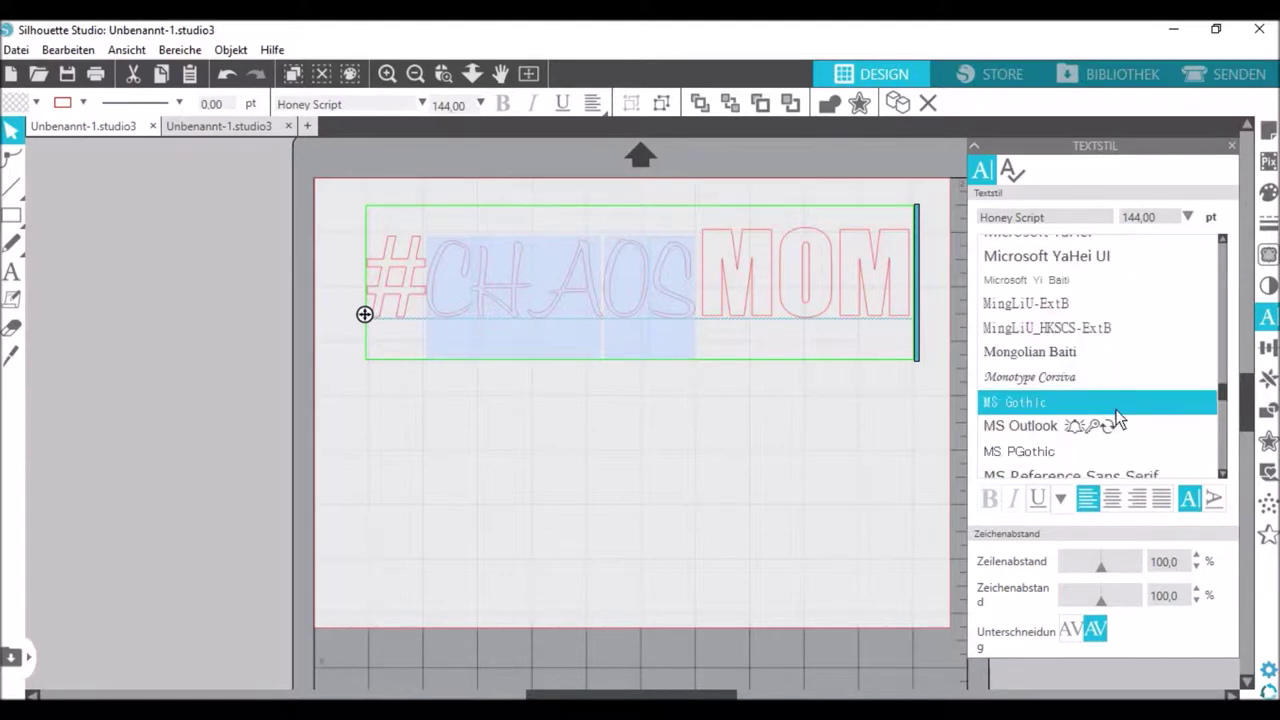
{"action": "scroll", "coordinate": [1121, 418], "scroll_direction": "down", "scroll_amount": 10}
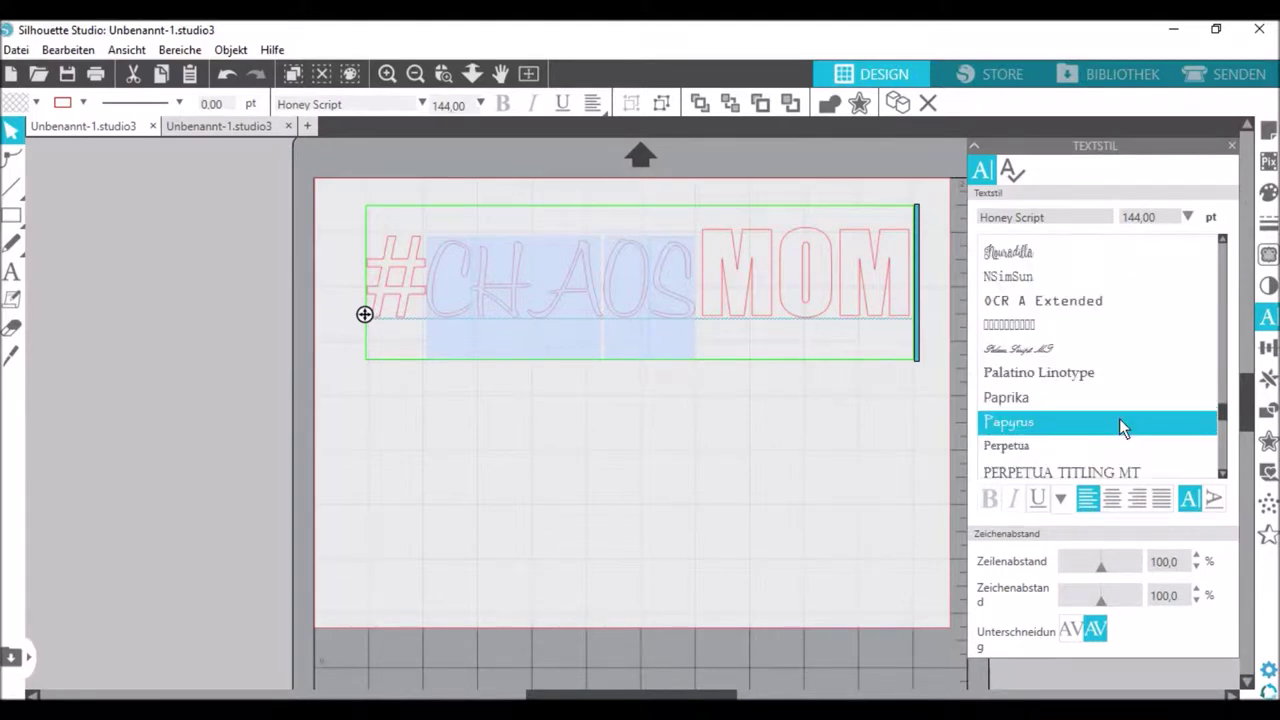
{"action": "scroll", "coordinate": [1121, 428], "scroll_direction": "down", "scroll_amount": 5}
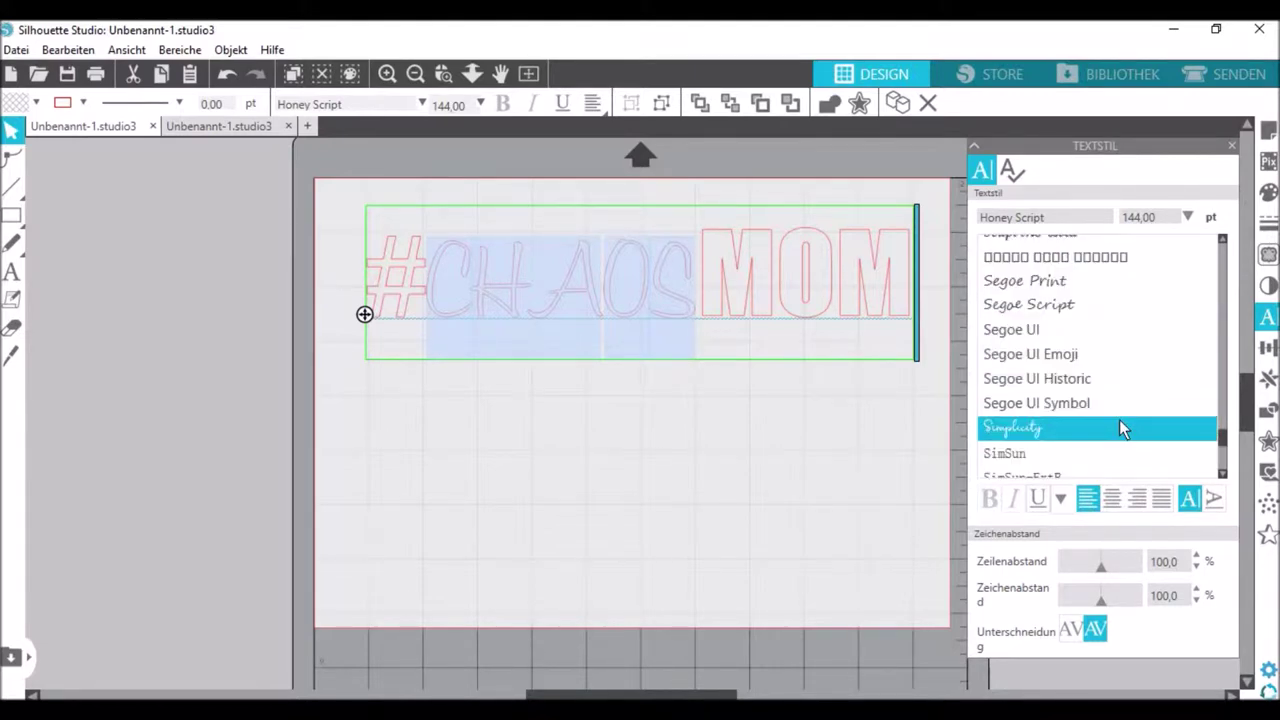
{"action": "scroll", "coordinate": [1121, 428], "scroll_direction": "down", "scroll_amount": 3}
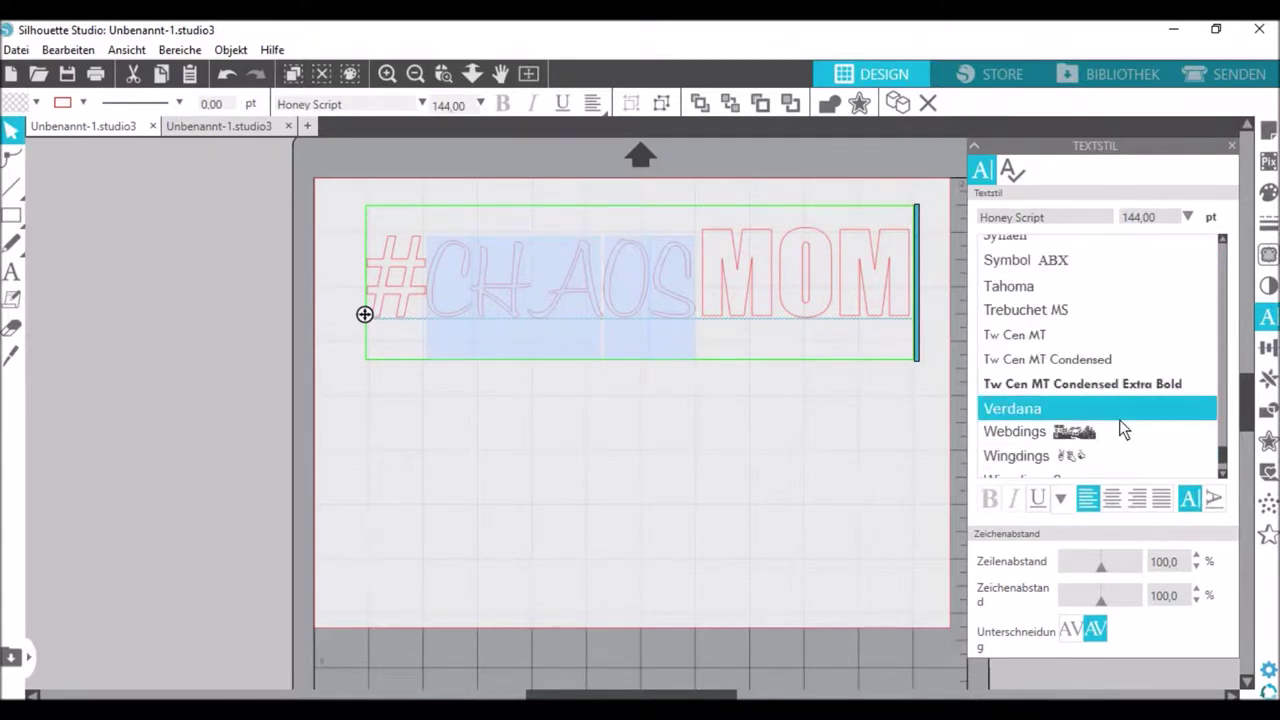
{"action": "scroll", "coordinate": [1119, 419], "scroll_direction": "down", "scroll_amount": 2}
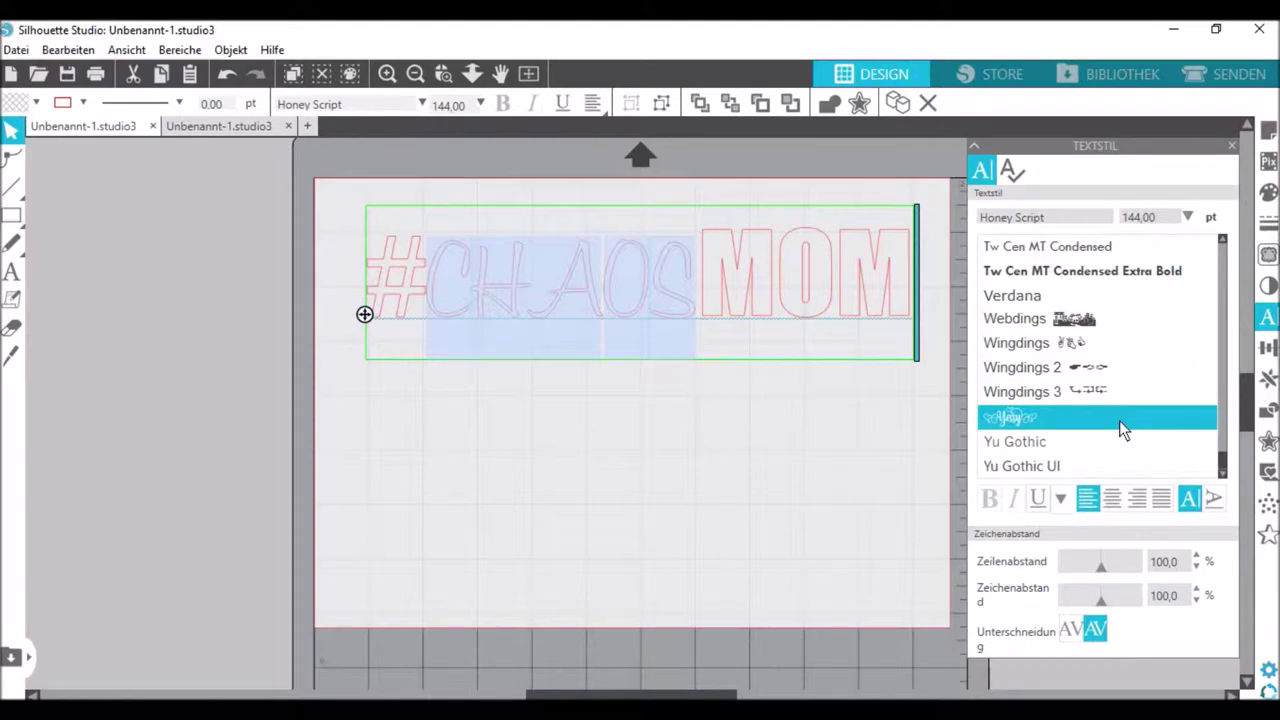
{"action": "scroll", "coordinate": [1119, 420], "scroll_direction": "up", "scroll_amount": 12}
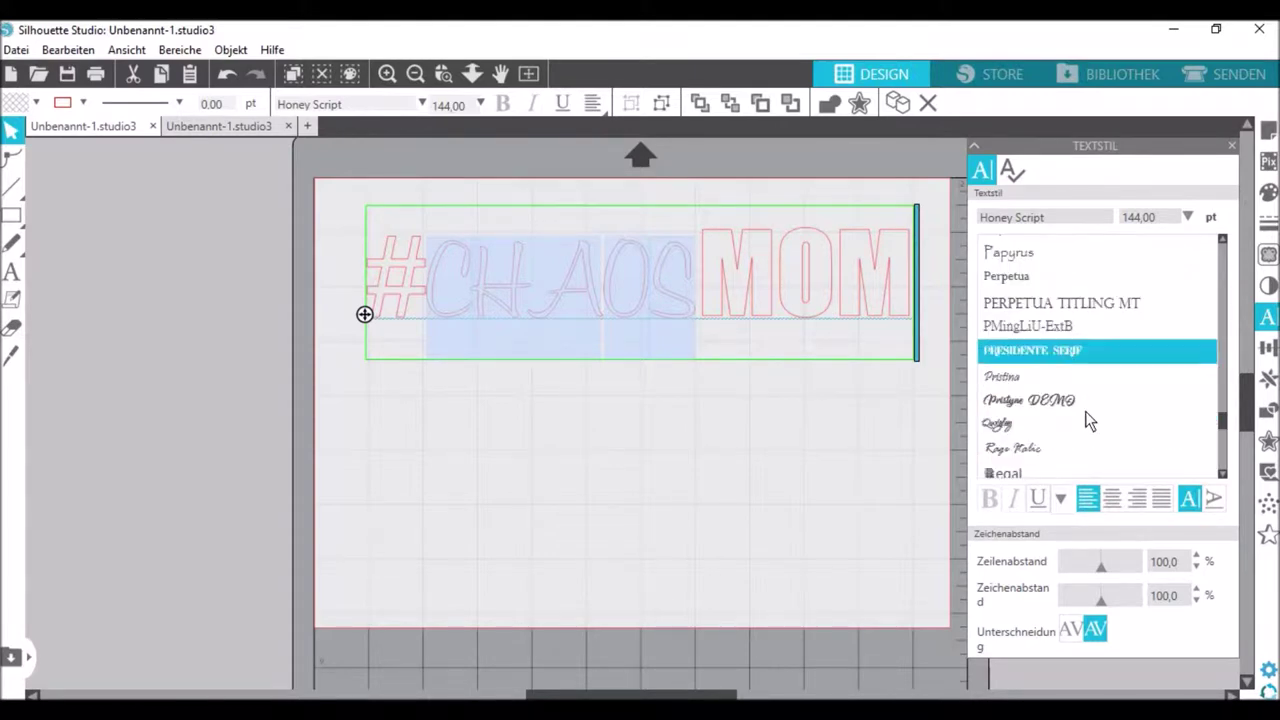
{"action": "scroll", "coordinate": [1085, 420], "scroll_direction": "down", "scroll_amount": 3}
{"action": "left_click", "coordinate": [1057, 404]}
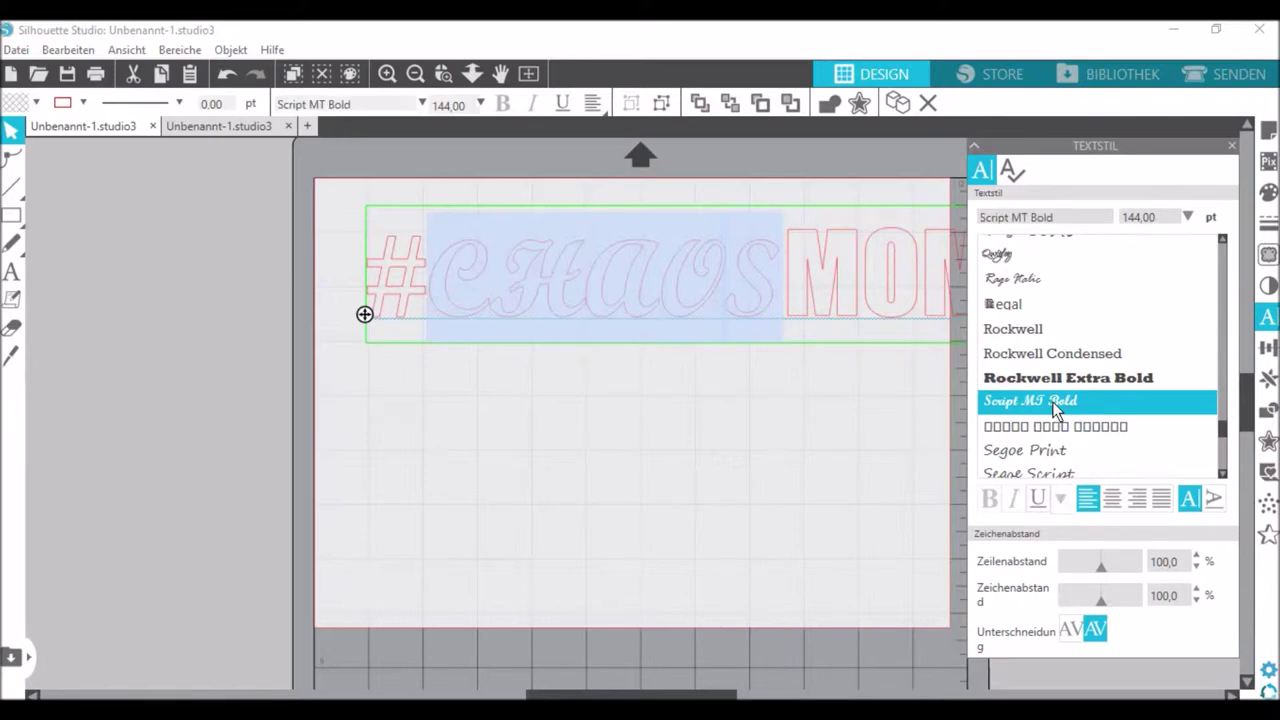
Step: Replace the capital letters HAOS with lowercase "haos" so the word reads "Chaos"
{"action": "left_click", "coordinate": [641, 290]}
{"action": "left_click_drag", "start_coordinate": [574, 290], "coordinate": [762, 289]}
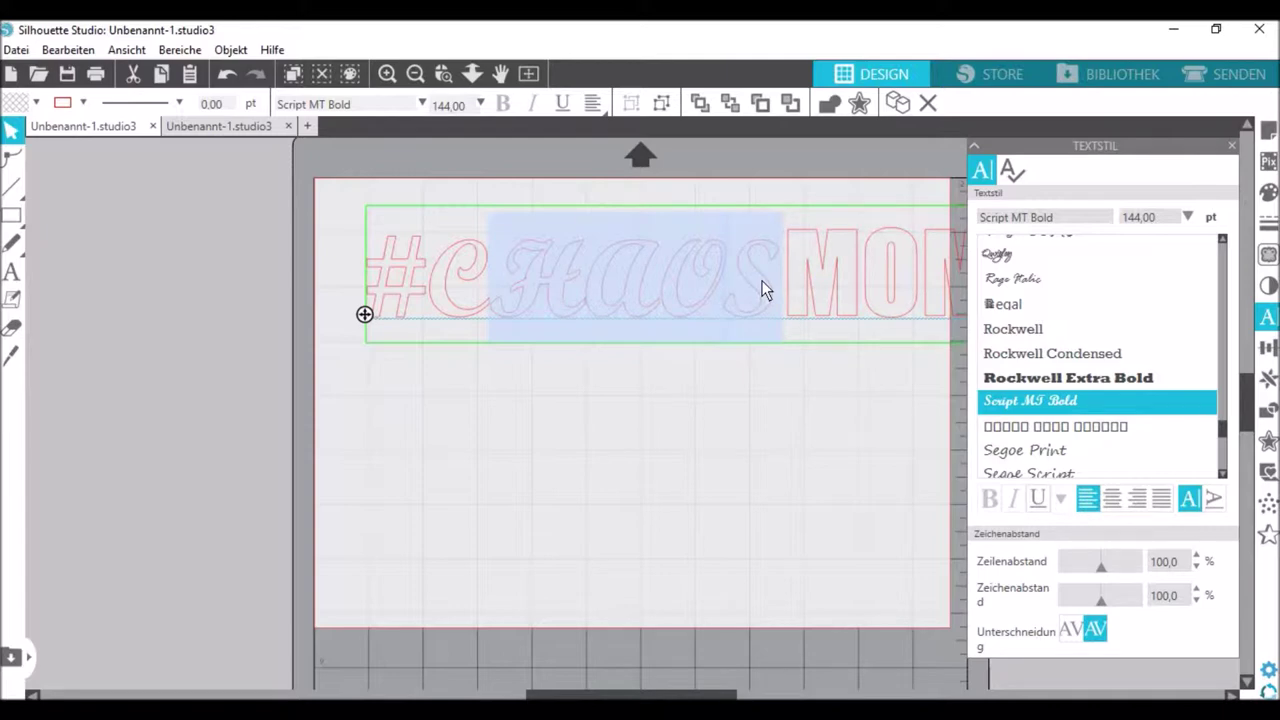
{"action": "type", "text": "haosMO"}
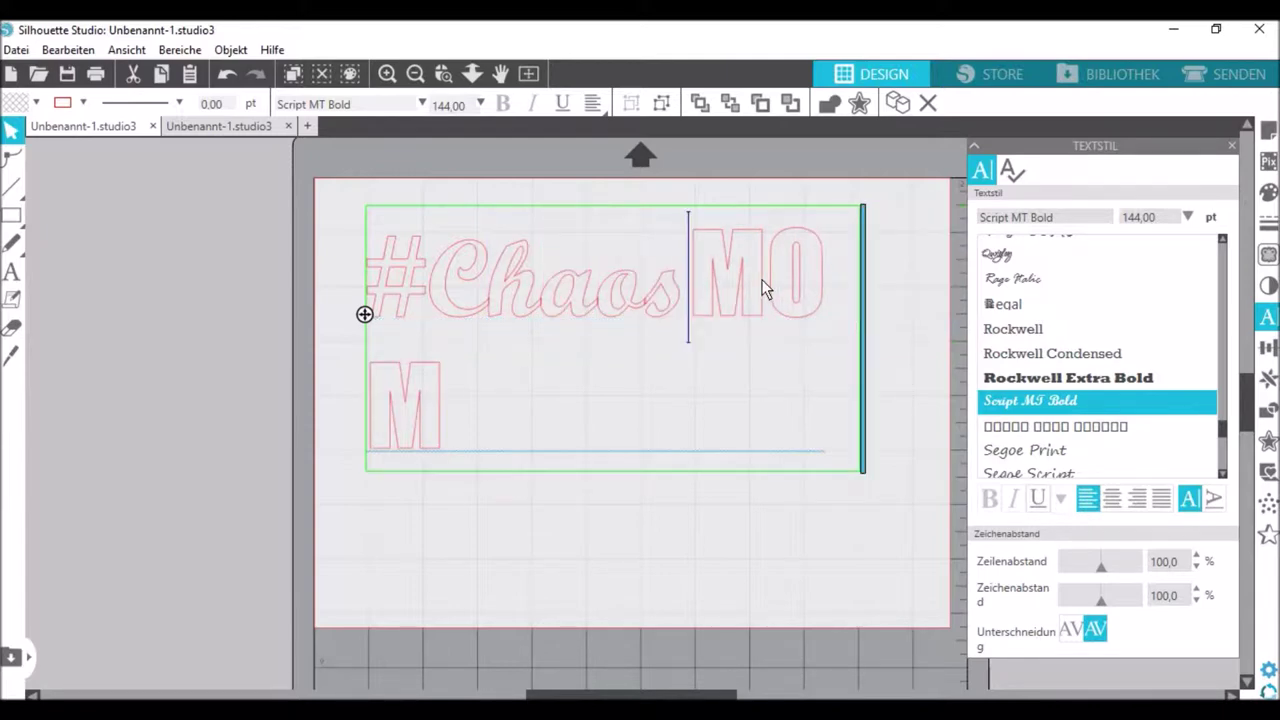
Step: Reduce the whole #ChaosMOM text to 120 pt so it fits on one line
{"action": "left_click", "coordinate": [386, 289]}
{"action": "key", "text": "ctrl+a"}
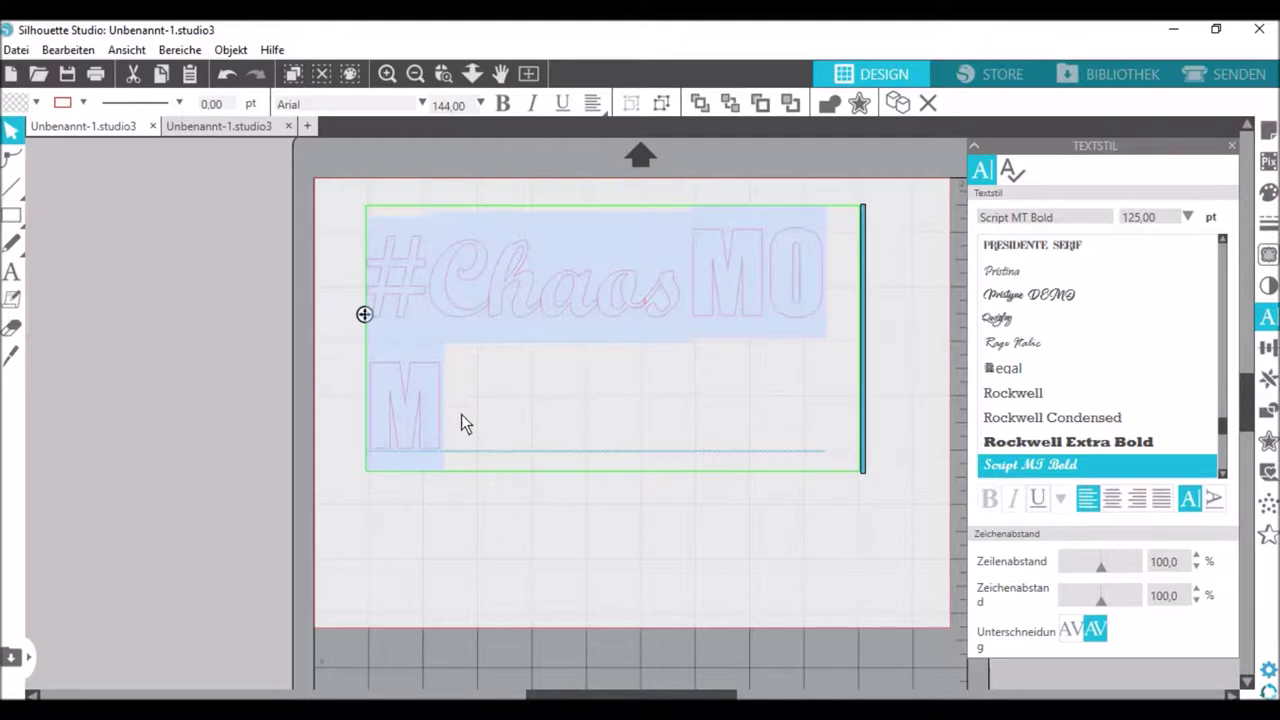
{"action": "left_click", "coordinate": [464, 106]}
{"action": "type", "text": "120"}
{"action": "key", "text": "Return"}
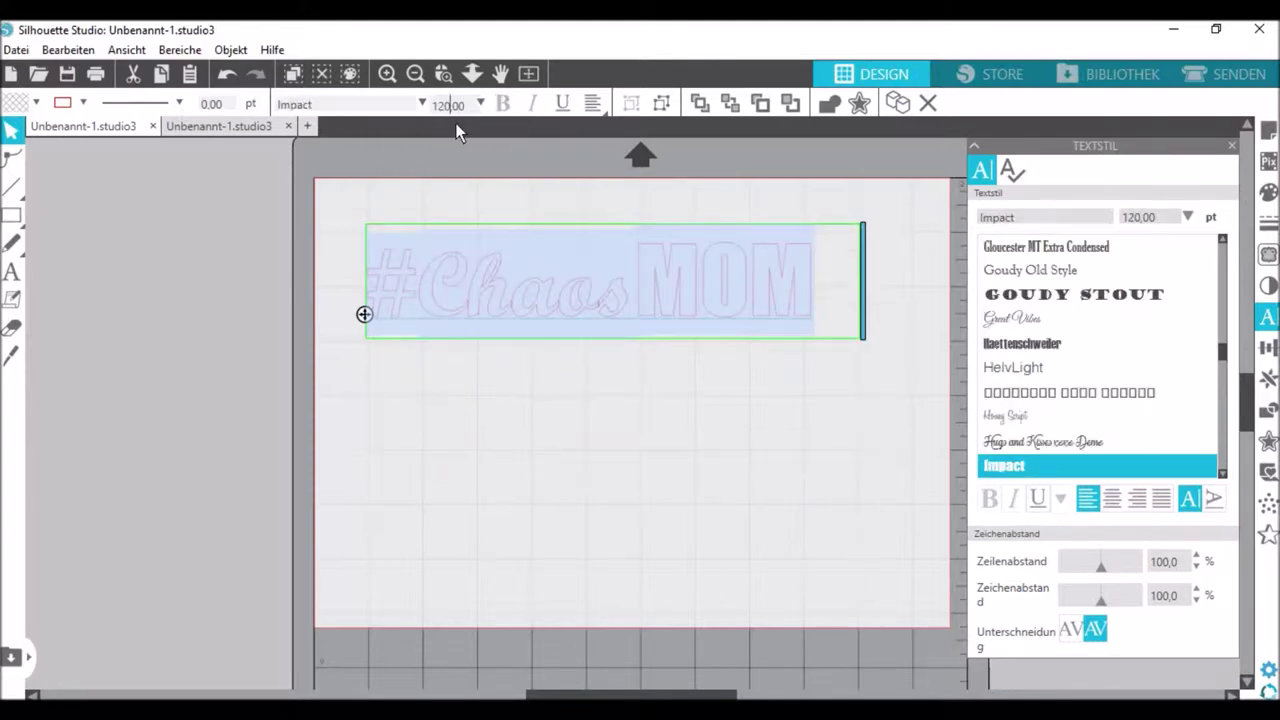
{"action": "left_click", "coordinate": [576, 398]}
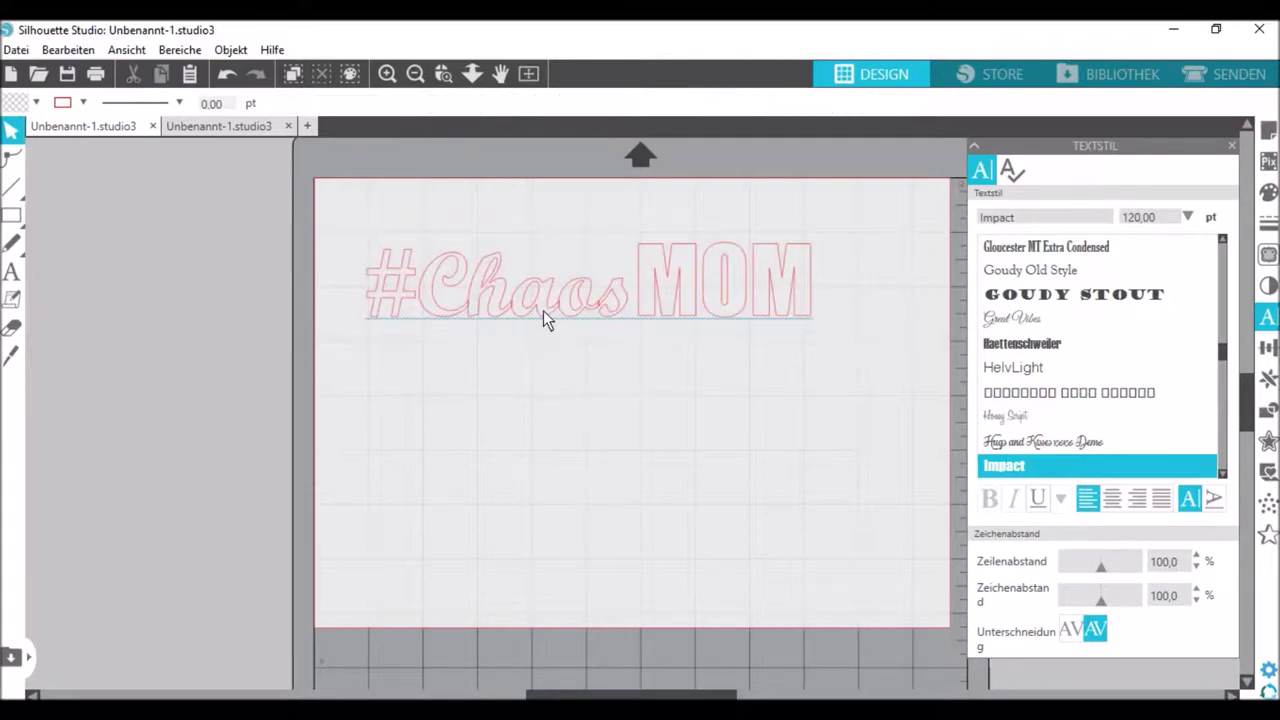
Step: Ungroup the #ChaosMOM text into separate letter shapes
{"action": "left_click", "coordinate": [508, 315]}
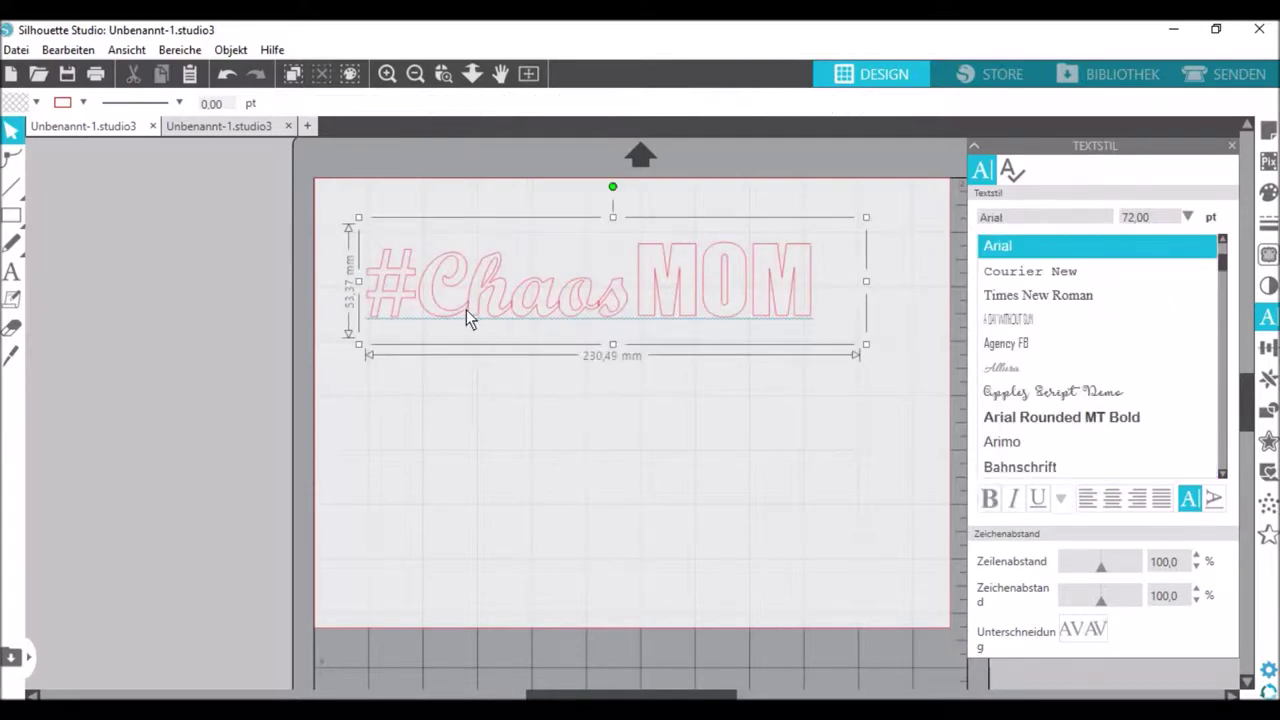
{"action": "left_click", "coordinate": [390, 76]}
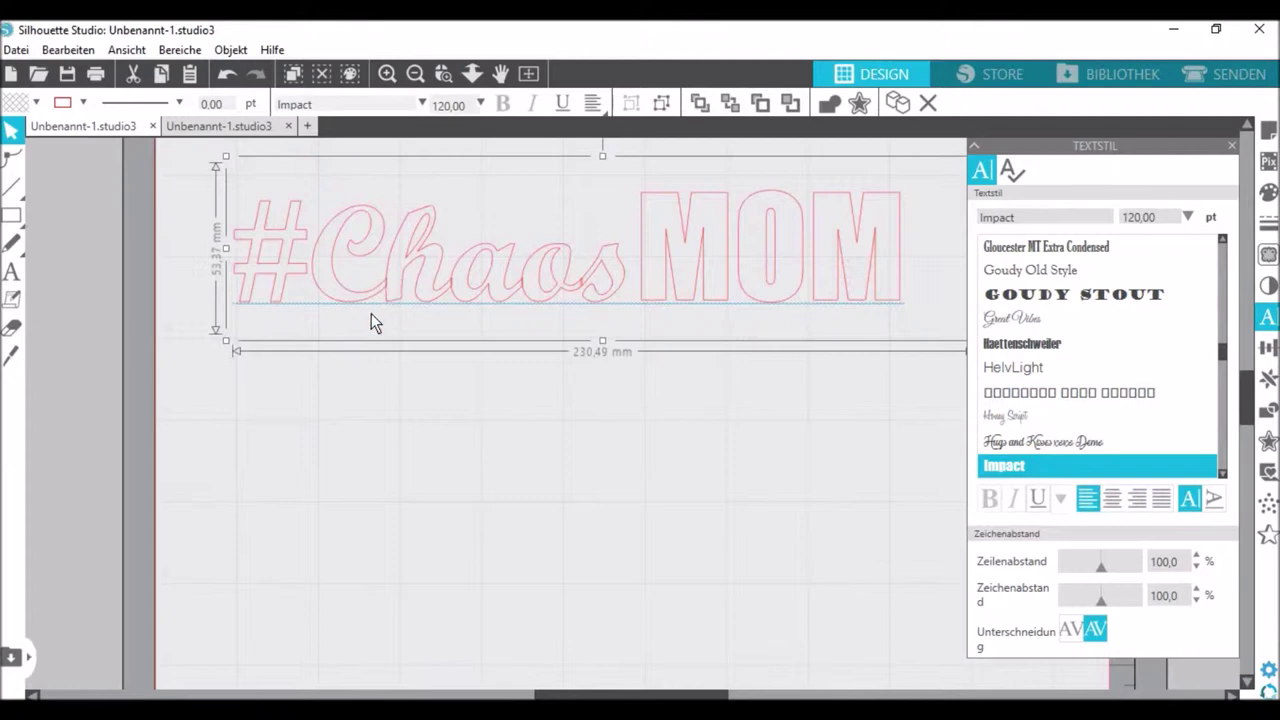
{"action": "left_click", "coordinate": [407, 417]}
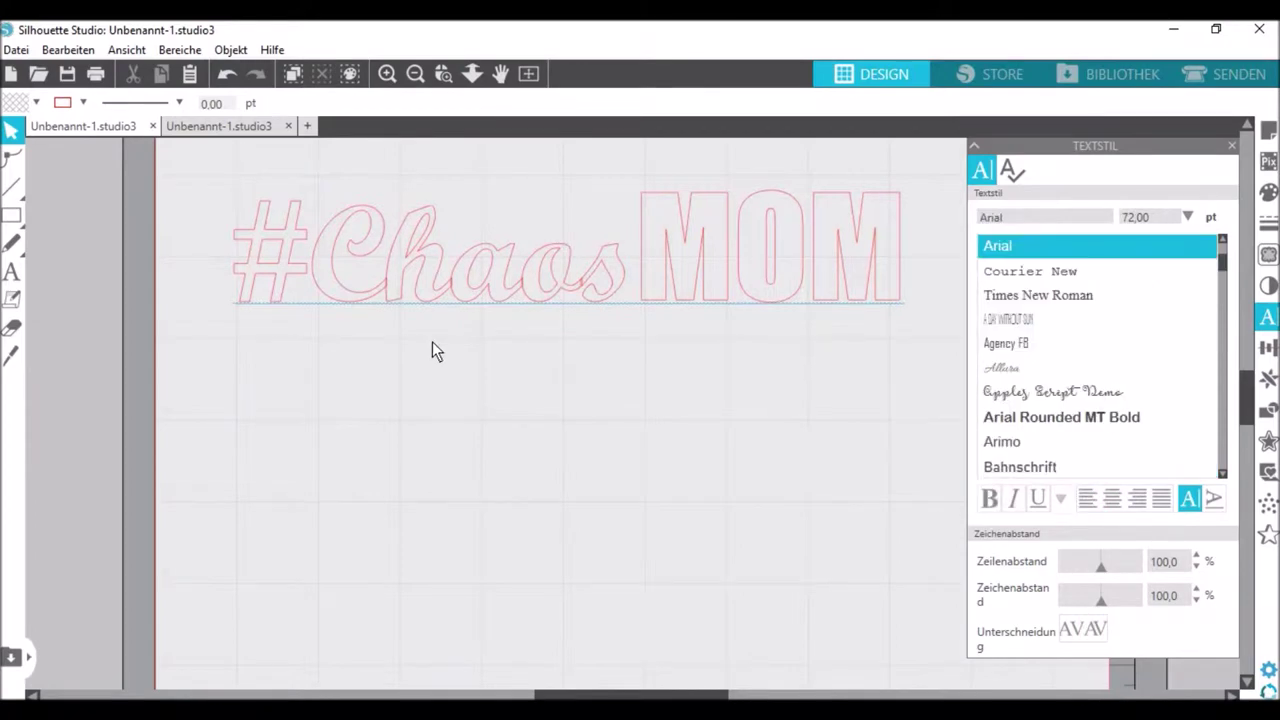
{"action": "left_click_drag", "start_coordinate": [262, 368], "coordinate": [657, 251]}
{"action": "right_click", "coordinate": [657, 251]}
{"action": "left_click", "coordinate": [216, 366]}
{"action": "left_click", "coordinate": [483, 254]}
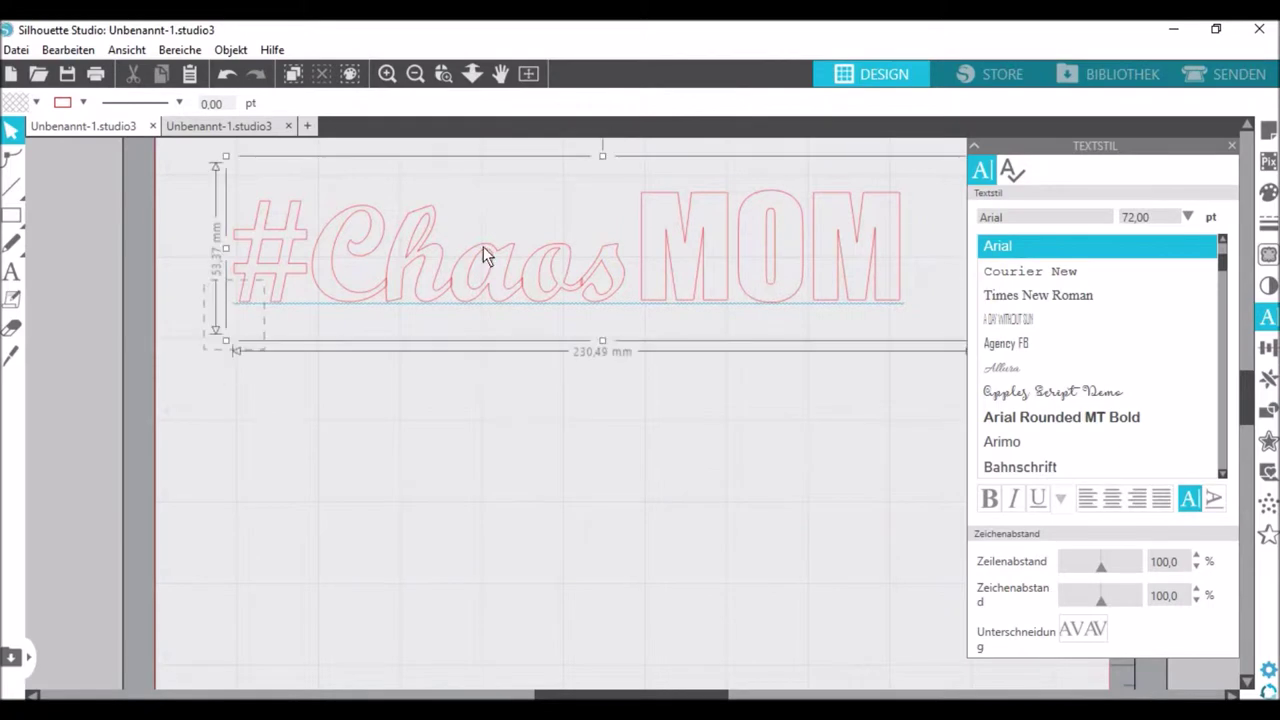
{"action": "right_click", "coordinate": [619, 288]}
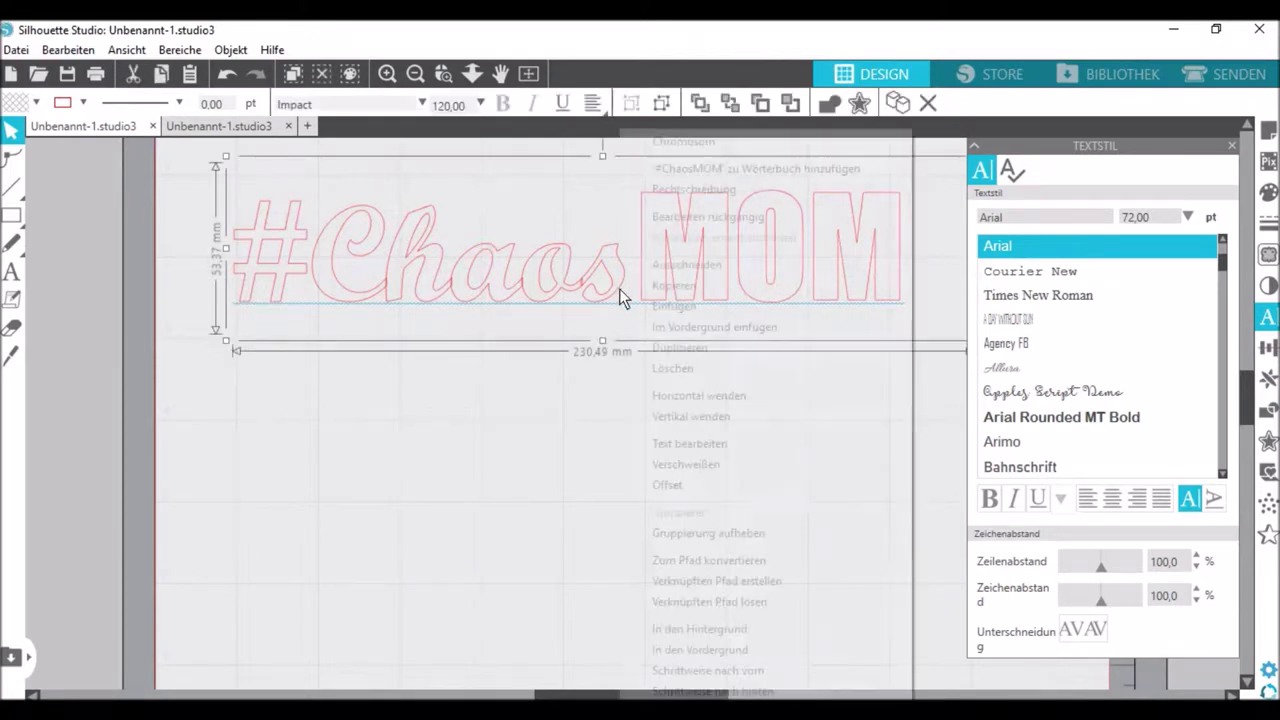
{"action": "left_click", "coordinate": [708, 535]}
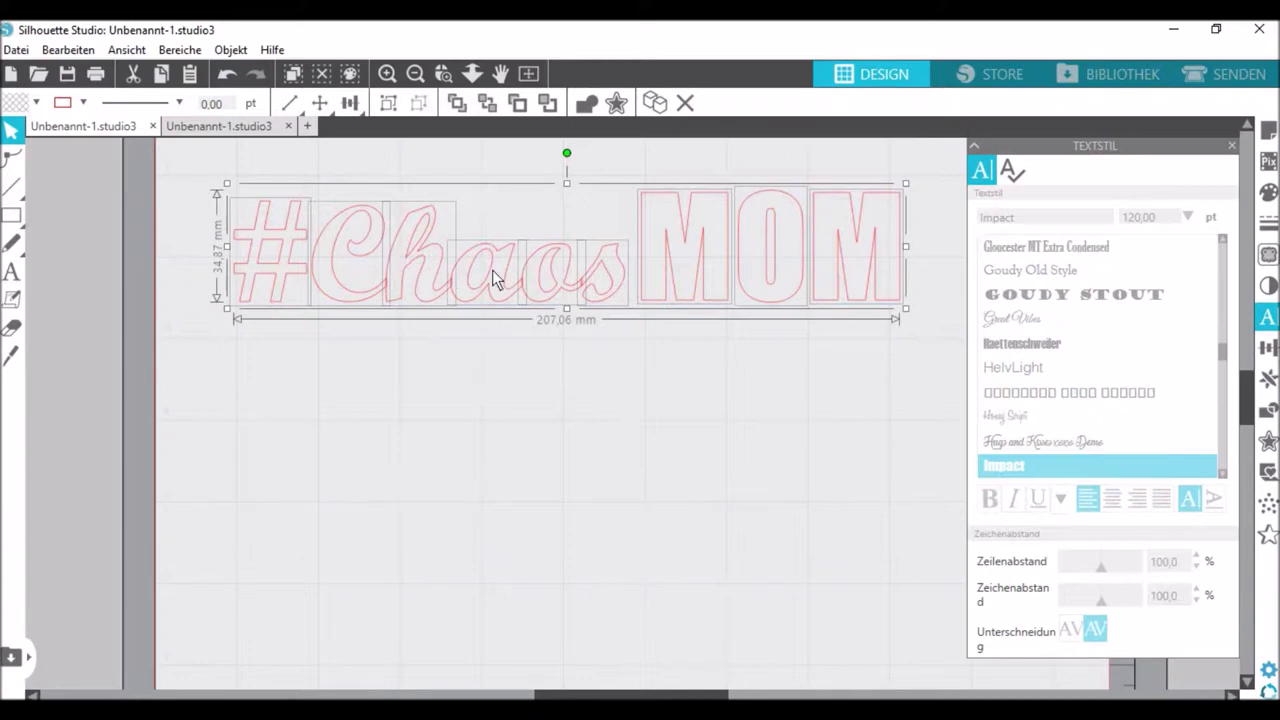
Step: Weld the letters C, h, a, o and s into one shape, leaving out the # sign
{"action": "left_click", "coordinate": [558, 368]}
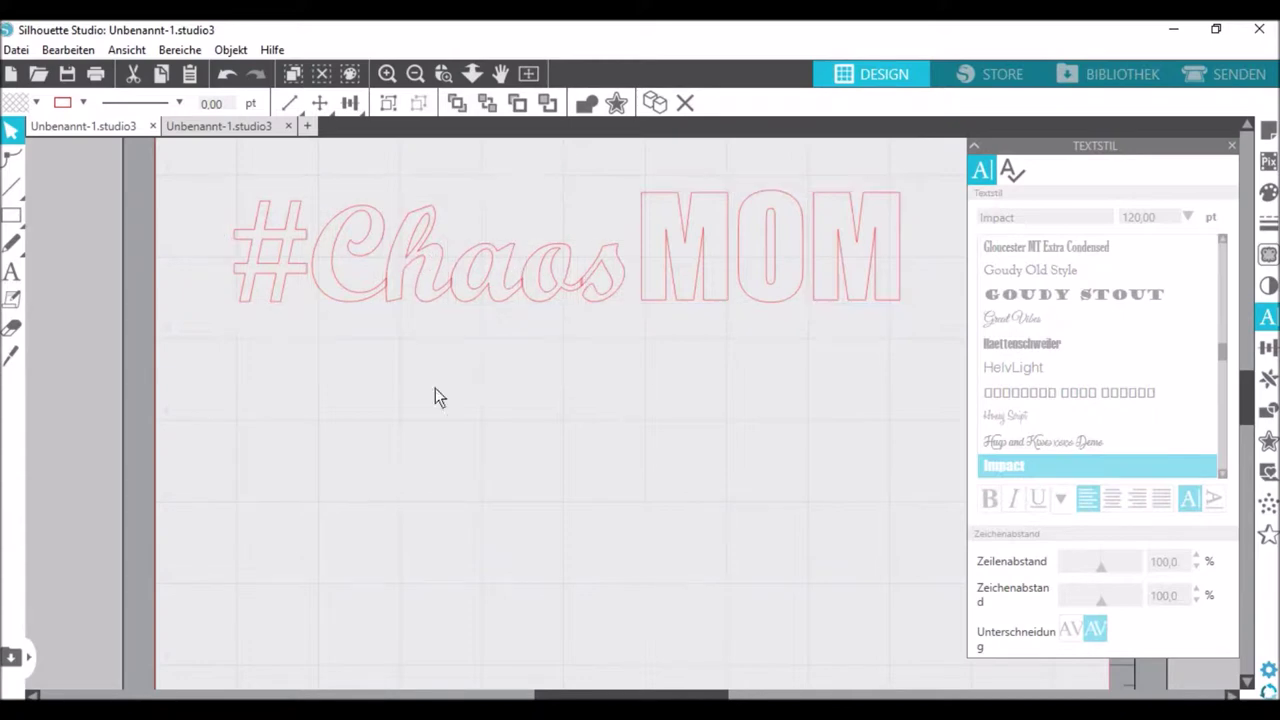
{"action": "left_click_drag", "start_coordinate": [335, 376], "coordinate": [619, 257]}
{"action": "right_click", "coordinate": [597, 276]}
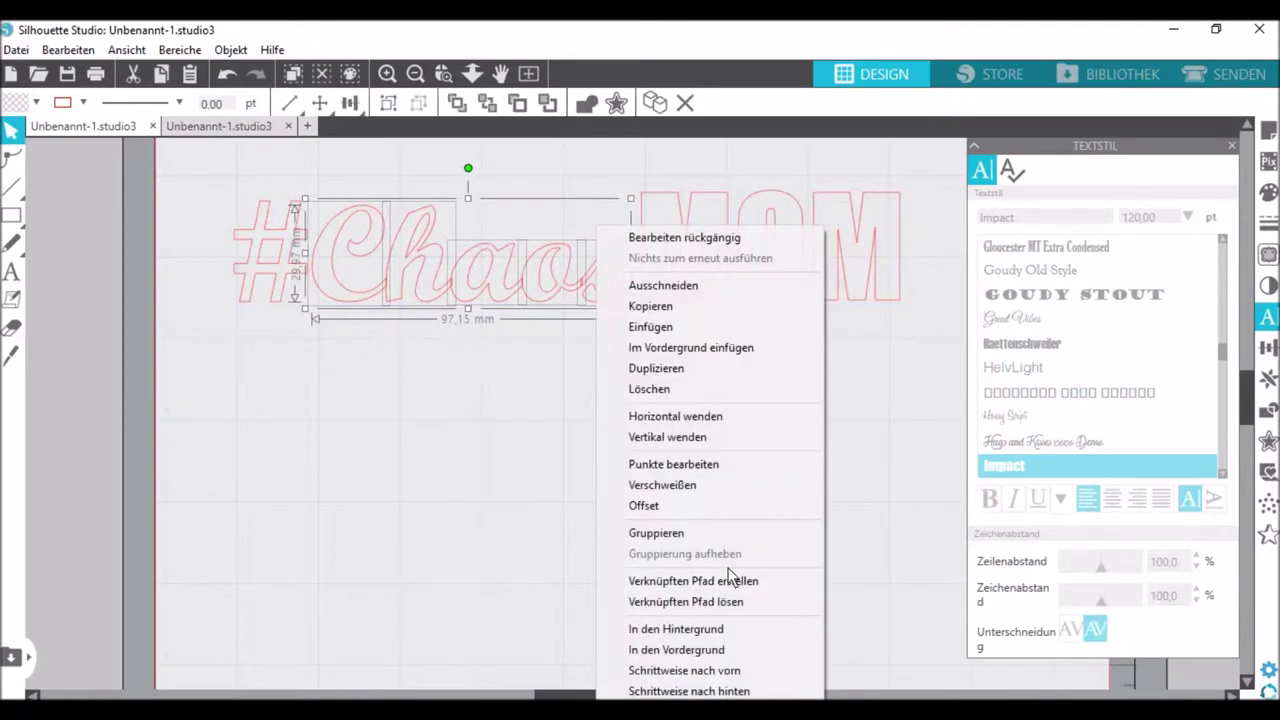
{"action": "left_click", "coordinate": [682, 488]}
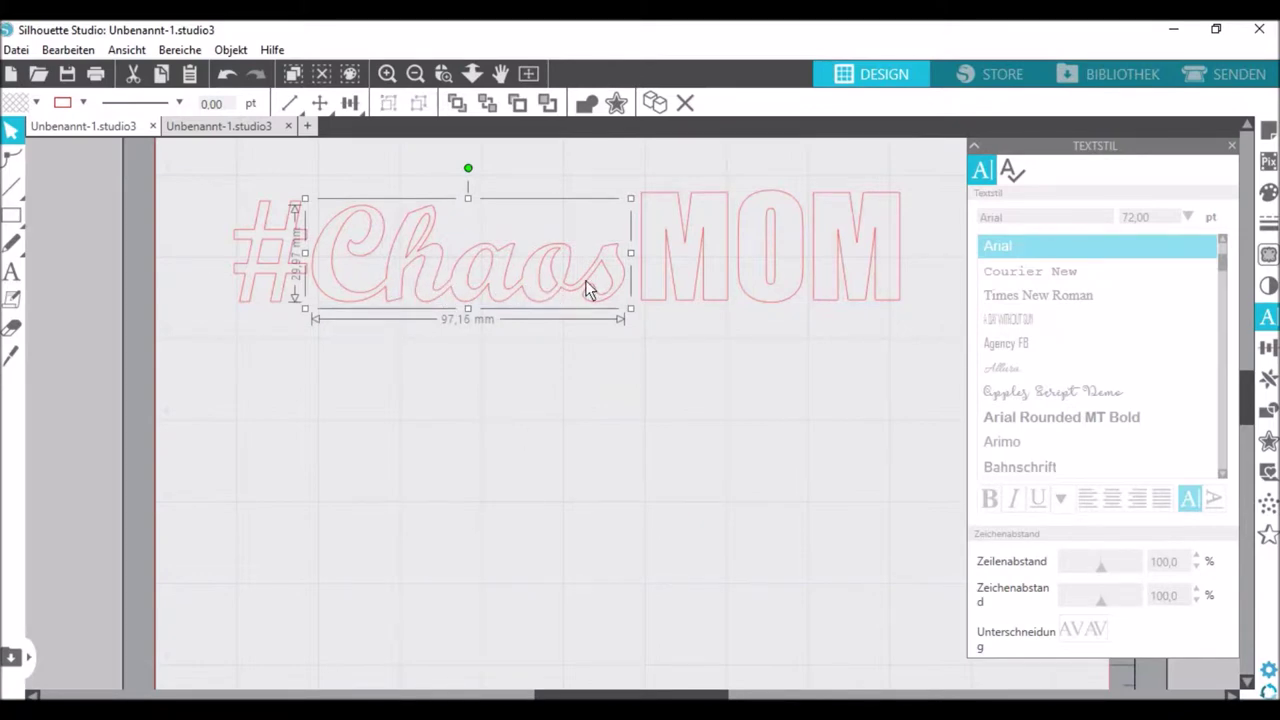
{"action": "left_click", "coordinate": [624, 401]}
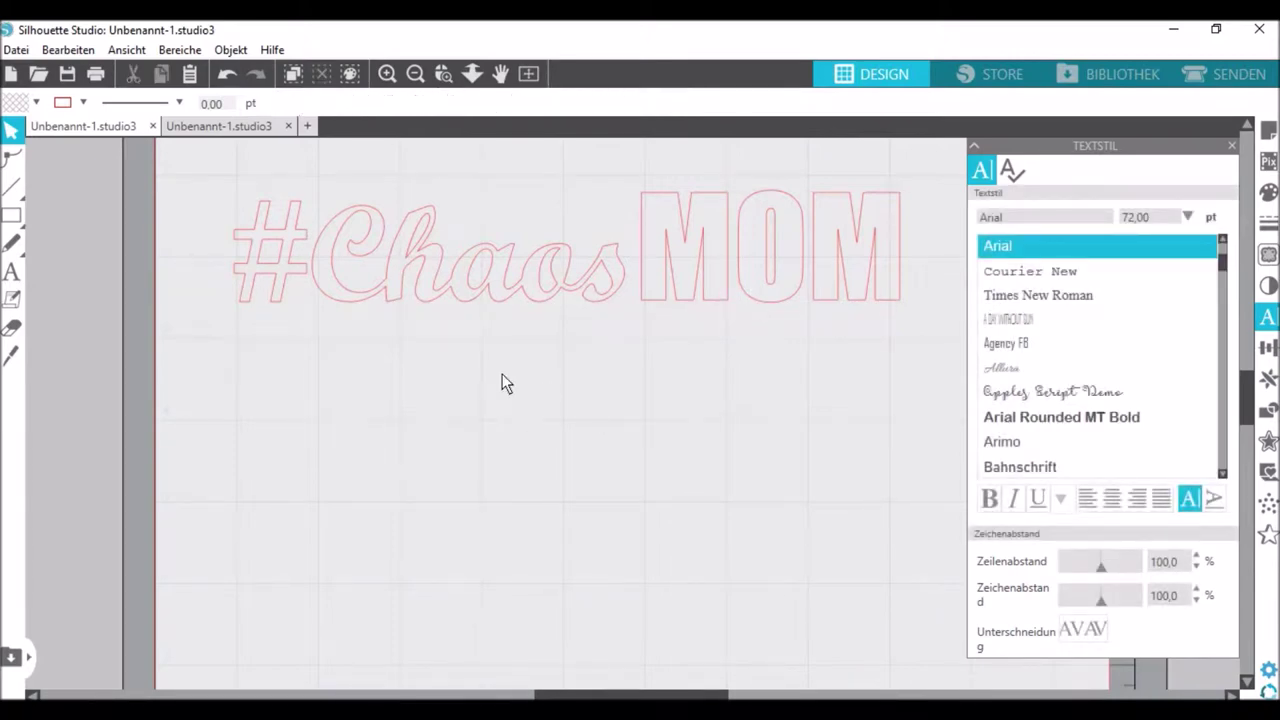
Step: Group the three MOM letters into one object
{"action": "left_click_drag", "start_coordinate": [693, 345], "coordinate": [901, 224]}
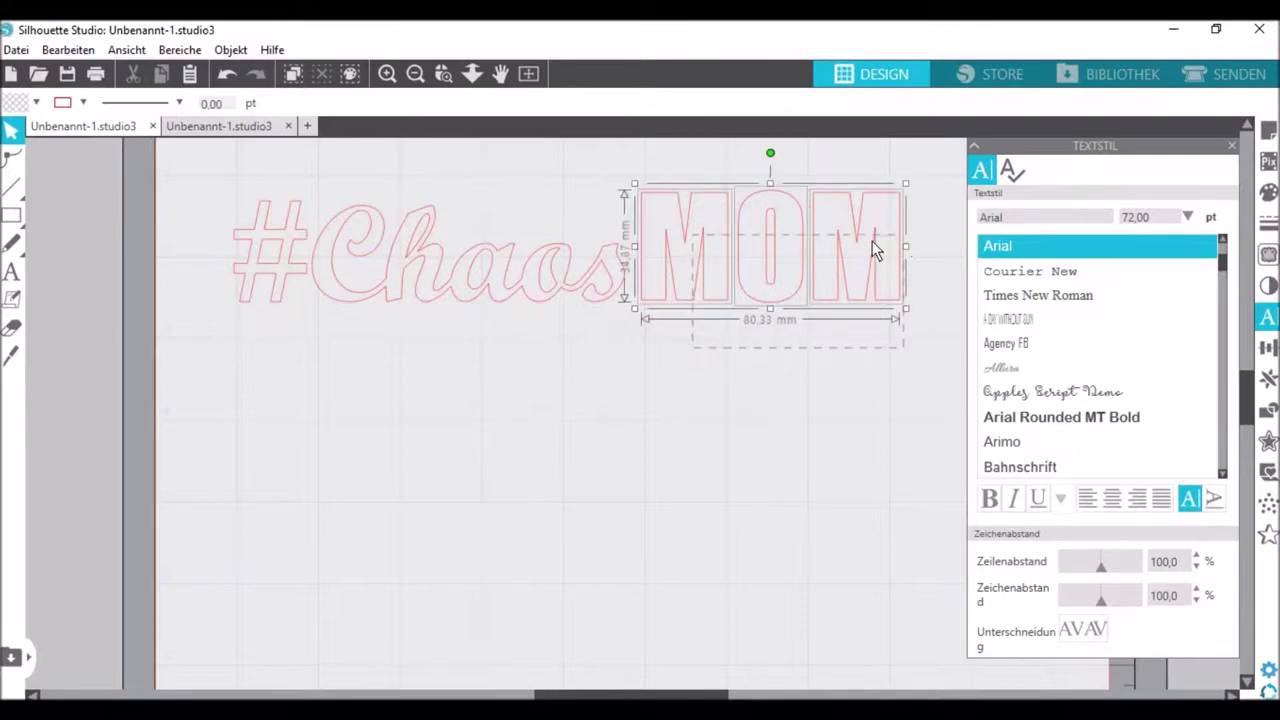
{"action": "right_click", "coordinate": [870, 241]}
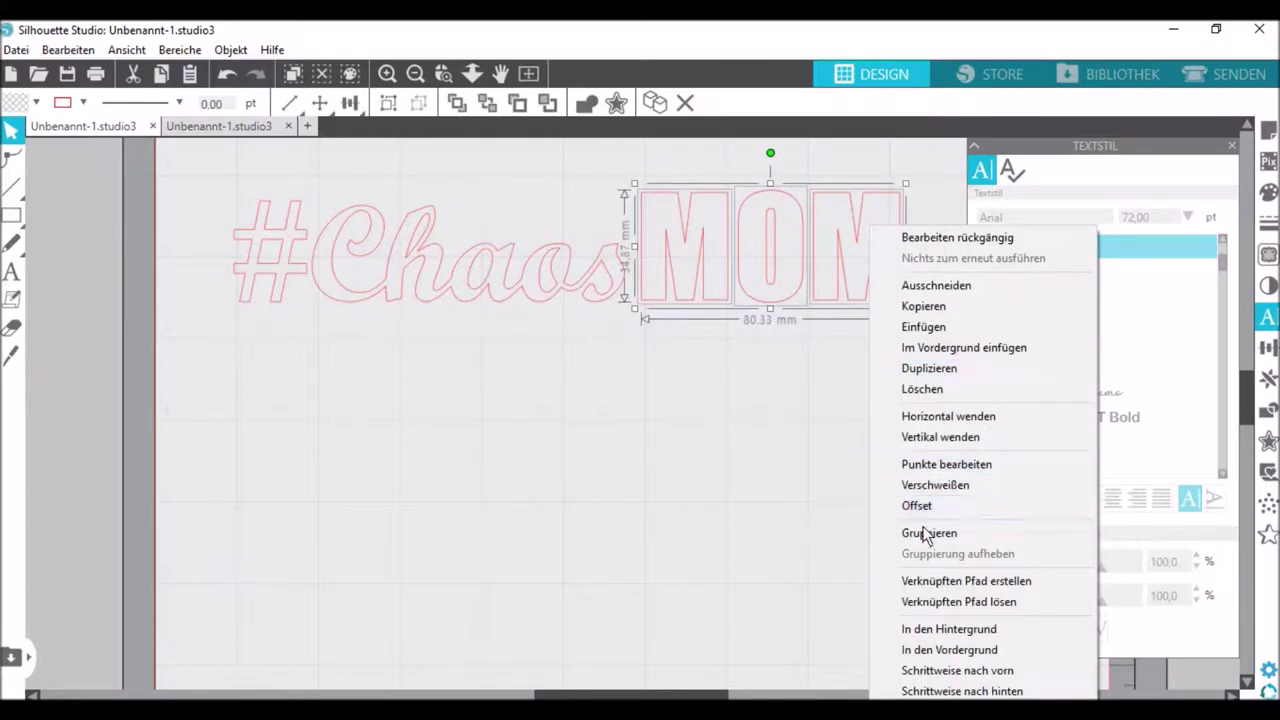
{"action": "left_click", "coordinate": [925, 535]}
{"action": "left_click", "coordinate": [765, 200]}
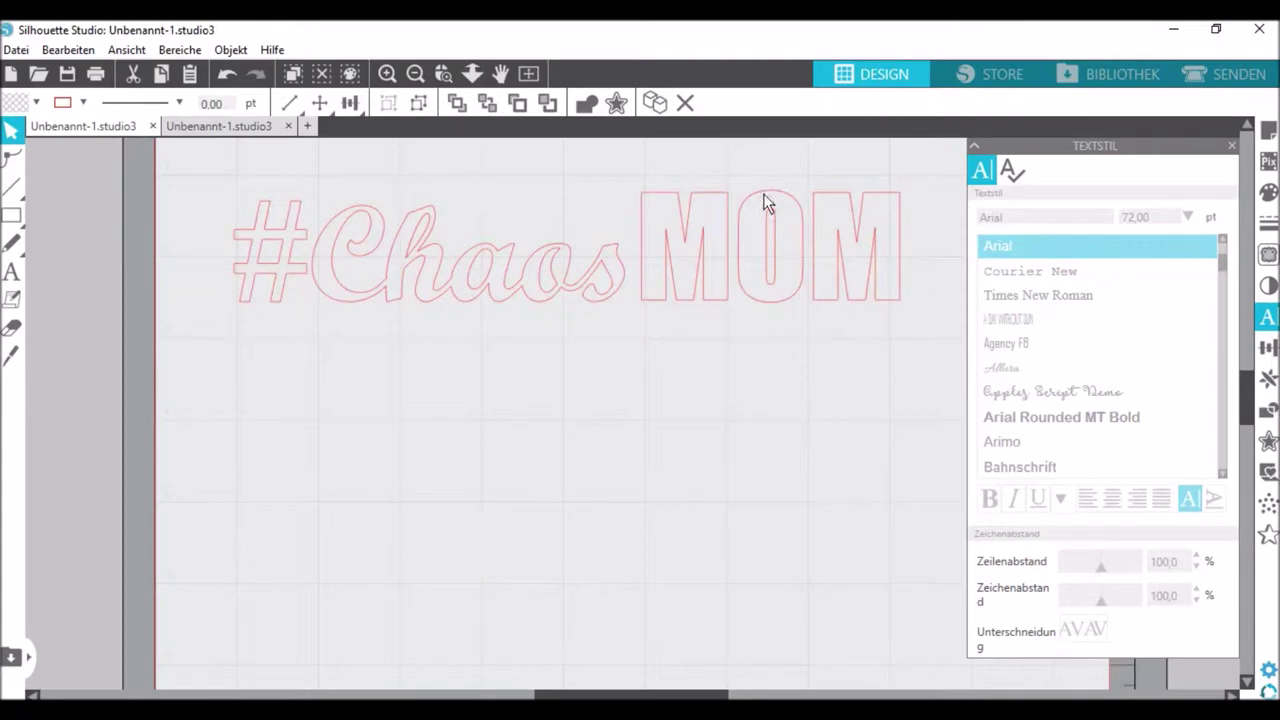
Step: Try the MOM group tilted clockwise and partly overlapping the end of Chaos
{"action": "mouse_move", "coordinate": [771, 251]}
{"action": "left_mouse_down"}
{"action": "mouse_move", "coordinate": [778, 345]}
{"action": "mouse_move", "coordinate": [722, 320]}
{"action": "mouse_move", "coordinate": [512, 338]}
{"action": "mouse_move", "coordinate": [723, 329]}
{"action": "mouse_move", "coordinate": [794, 274]}
{"action": "mouse_move", "coordinate": [780, 271]}
{"action": "mouse_move", "coordinate": [777, 240]}
{"action": "left_mouse_up"}
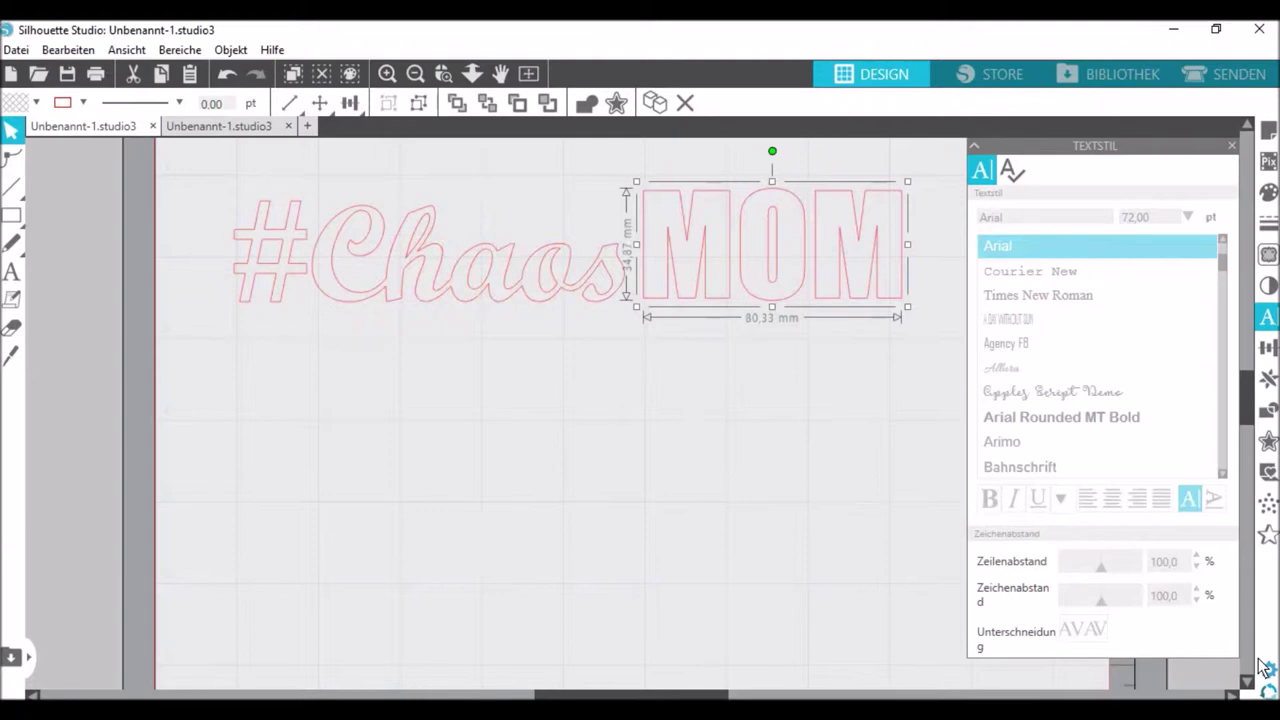
{"action": "left_click_drag", "start_coordinate": [772, 153], "coordinate": [806, 156]}
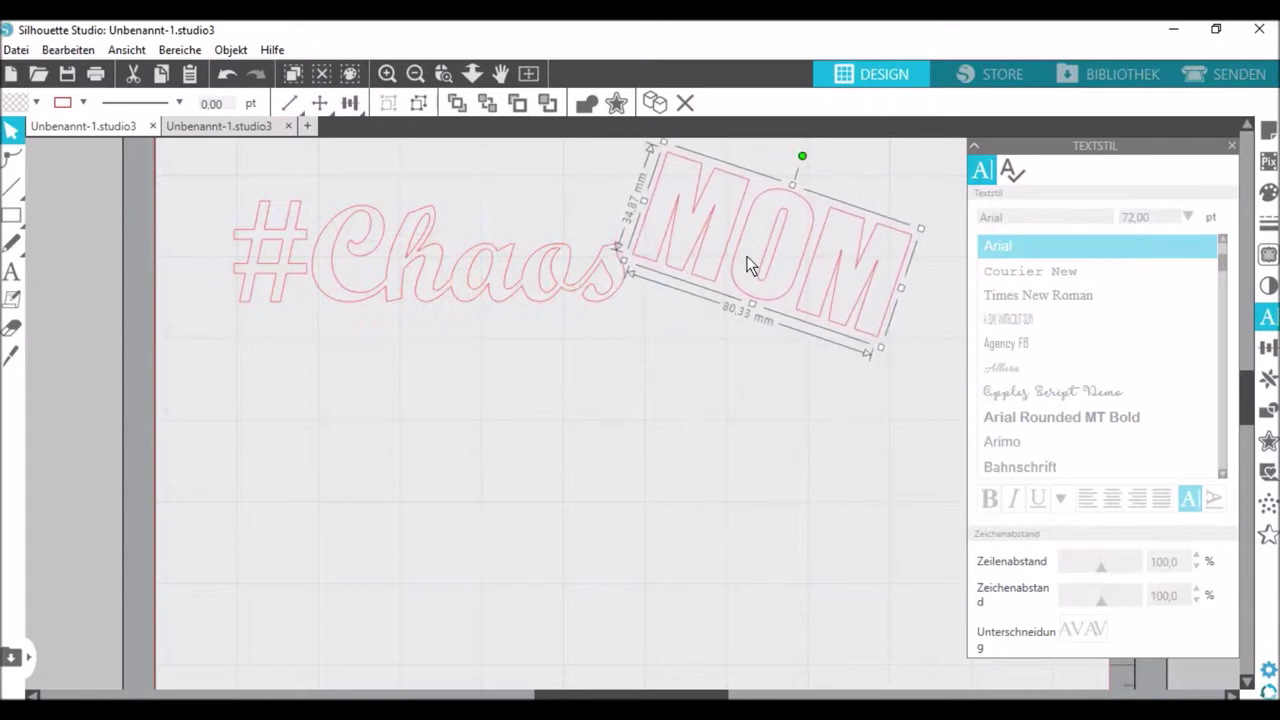
{"action": "left_click_drag", "start_coordinate": [760, 285], "coordinate": [666, 209]}
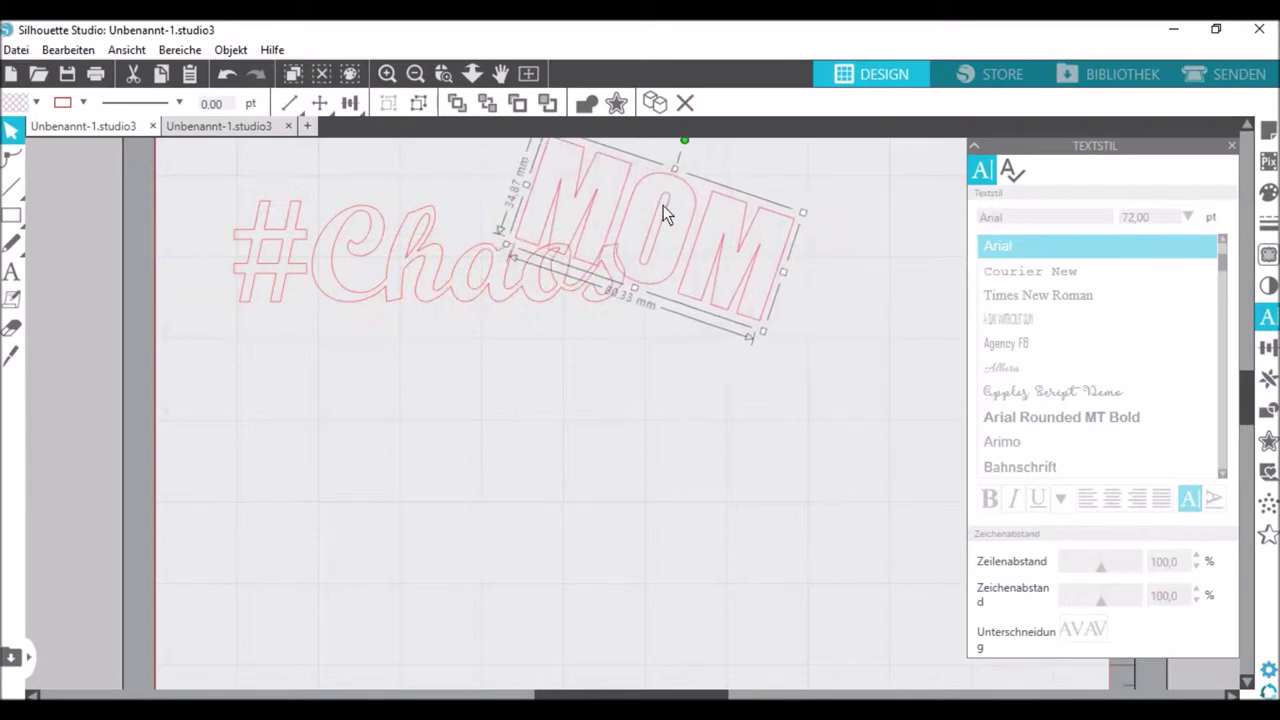
{"action": "left_click_drag", "start_coordinate": [687, 141], "coordinate": [705, 152]}
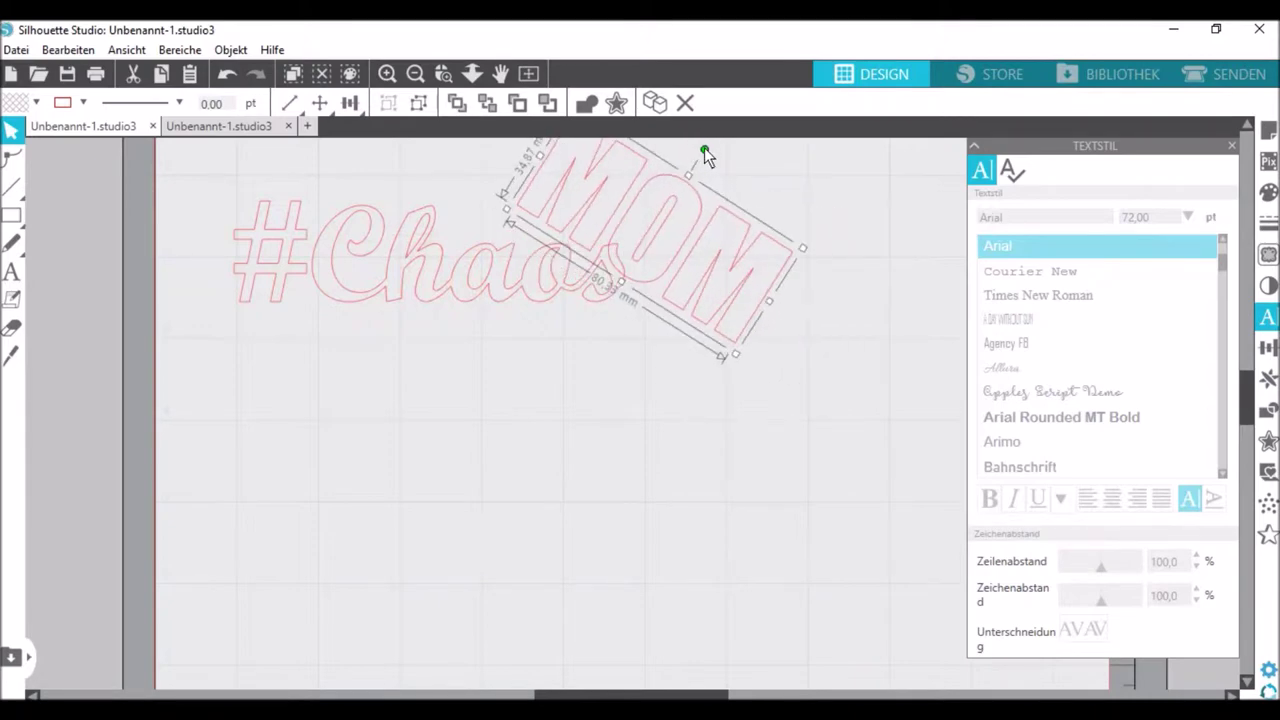
Step: Place MOM upright directly beneath #Chaos and enlarge it proportionally to about 120 mm wide to match the line above
{"action": "left_click_drag", "start_coordinate": [650, 245], "coordinate": [449, 443]}
{"action": "left_click_drag", "start_coordinate": [503, 343], "coordinate": [455, 310]}
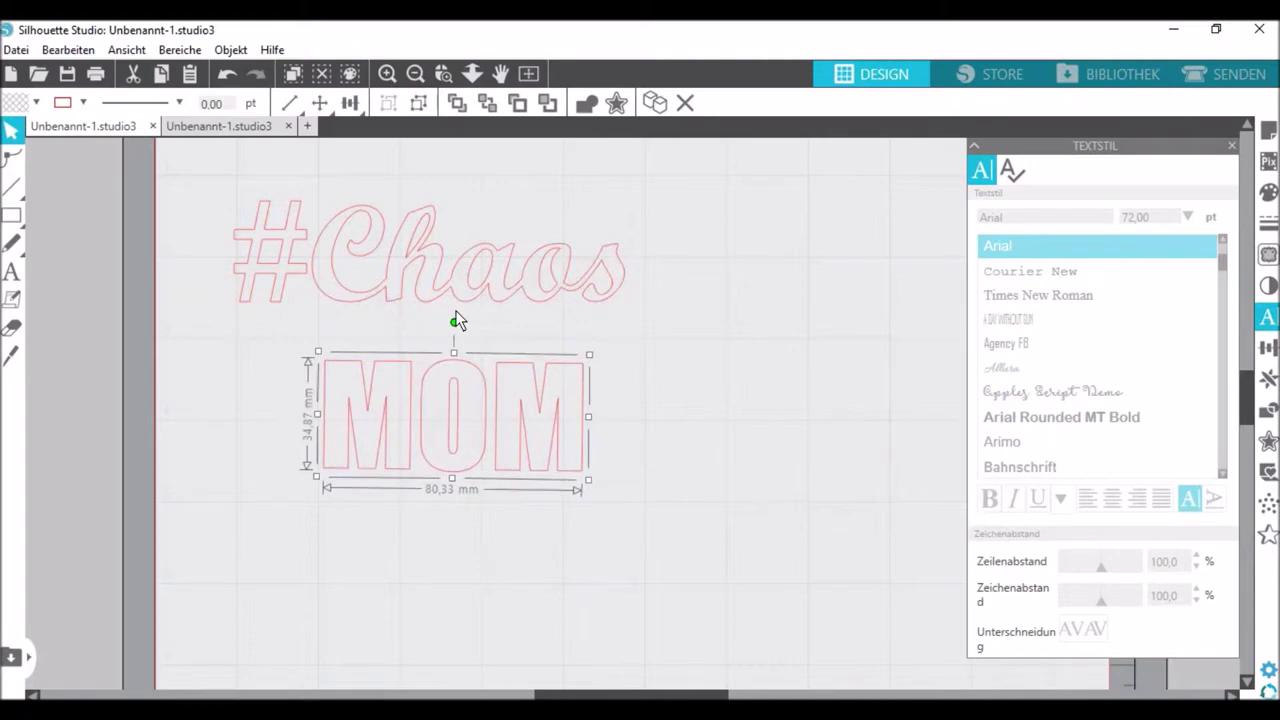
{"action": "left_click_drag", "start_coordinate": [589, 355], "coordinate": [688, 313]}
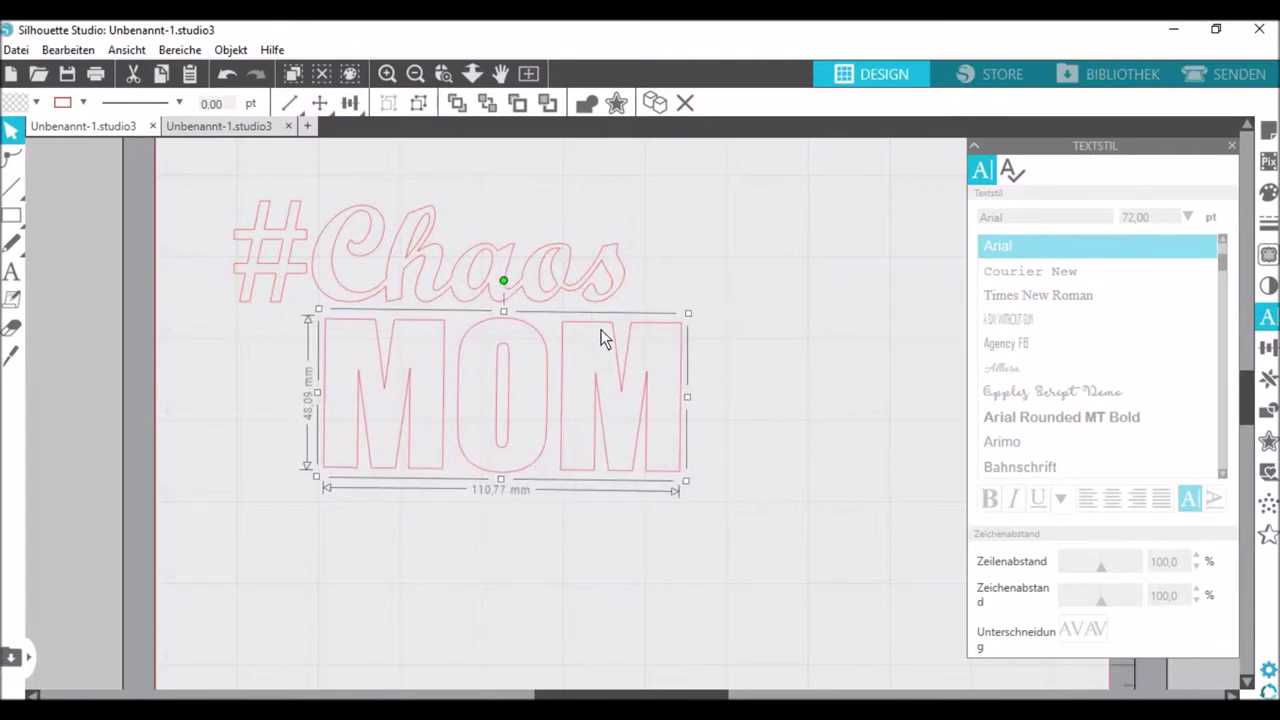
{"action": "left_click_drag", "start_coordinate": [614, 346], "coordinate": [541, 346]}
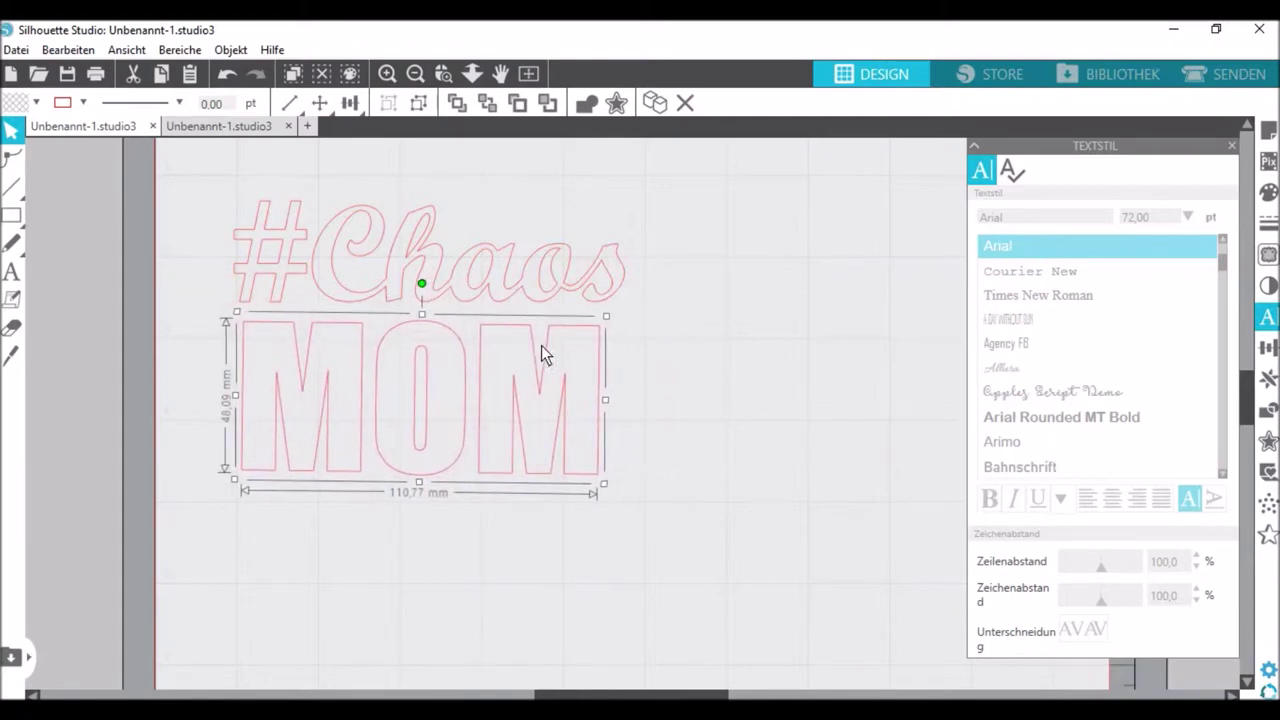
{"action": "left_click", "coordinate": [571, 445]}
{"action": "left_click", "coordinate": [590, 472]}
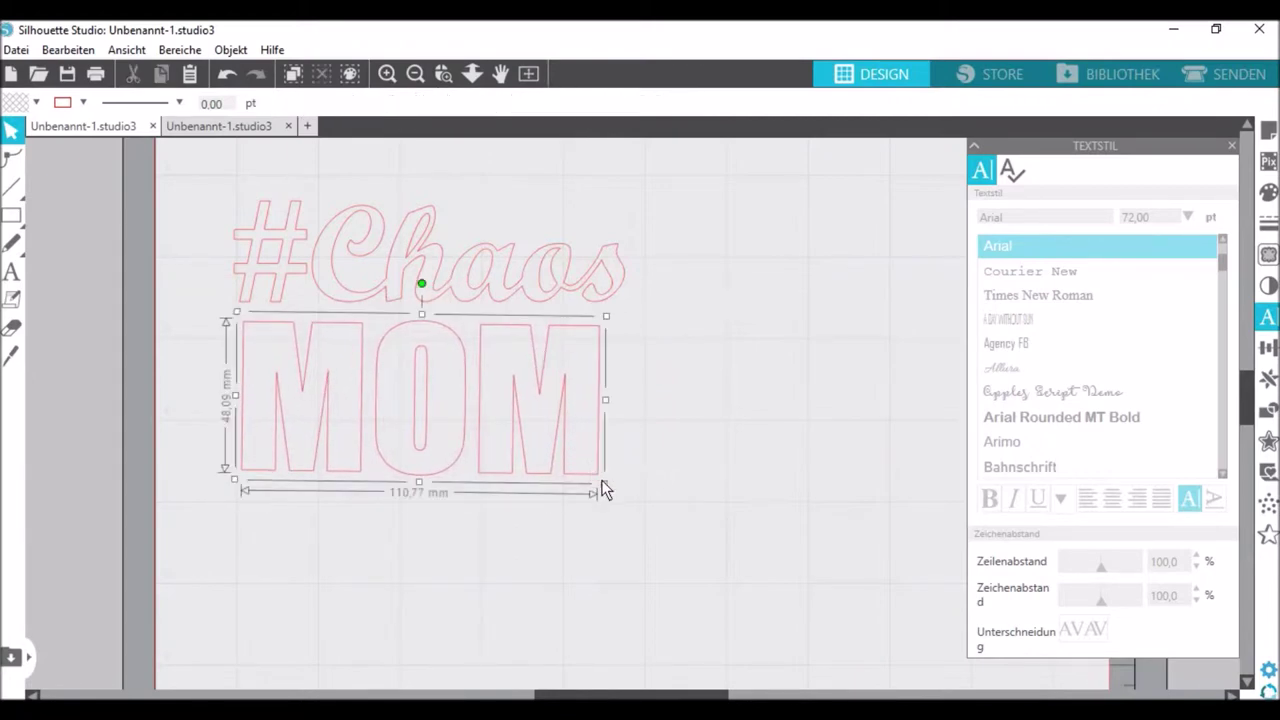
{"action": "left_click_drag", "start_coordinate": [605, 485], "coordinate": [636, 492]}
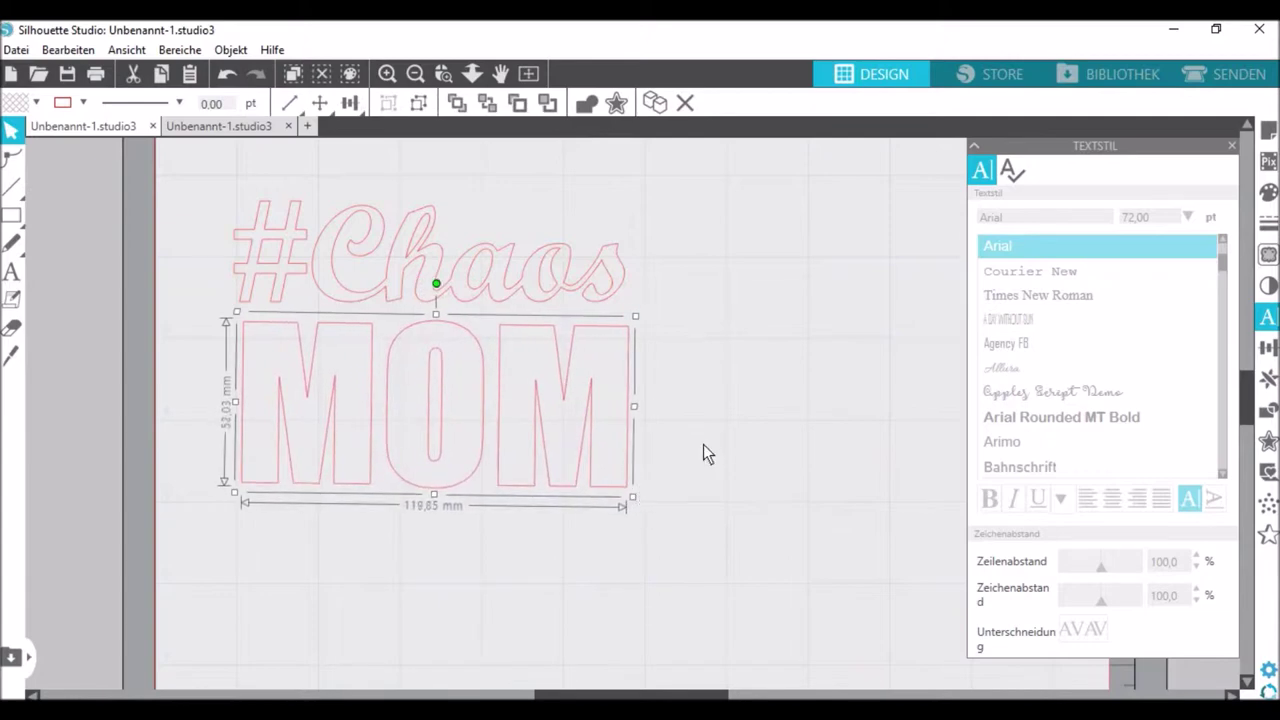
{"action": "left_click", "coordinate": [717, 476]}
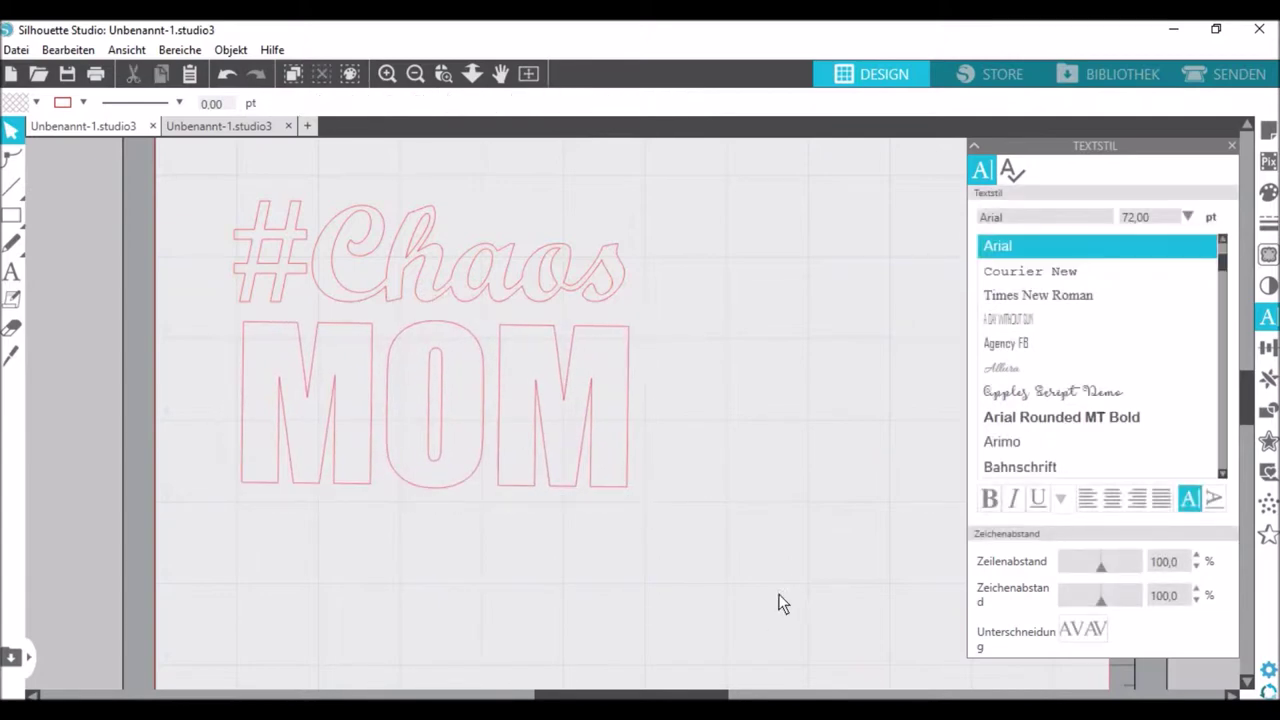
Step: Group the # sign, Chaos and MOM into a single design
{"action": "left_click_drag", "start_coordinate": [677, 575], "coordinate": [214, 178]}
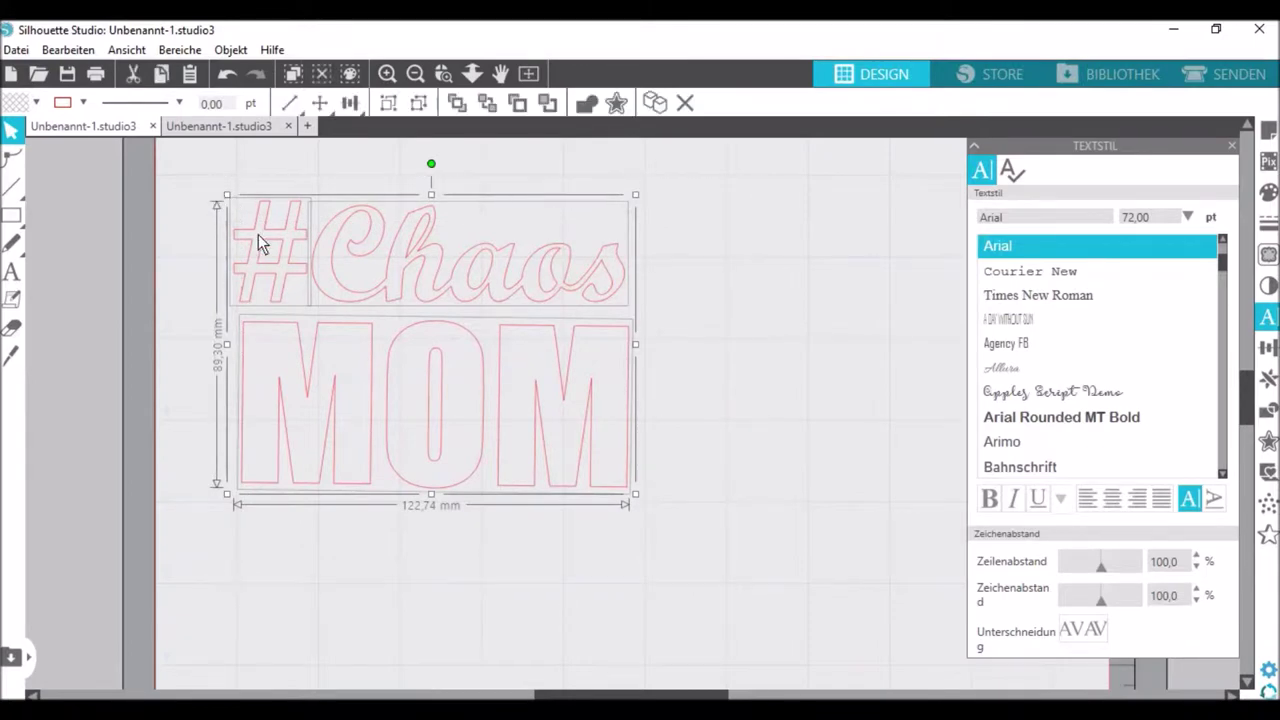
{"action": "right_click", "coordinate": [302, 279]}
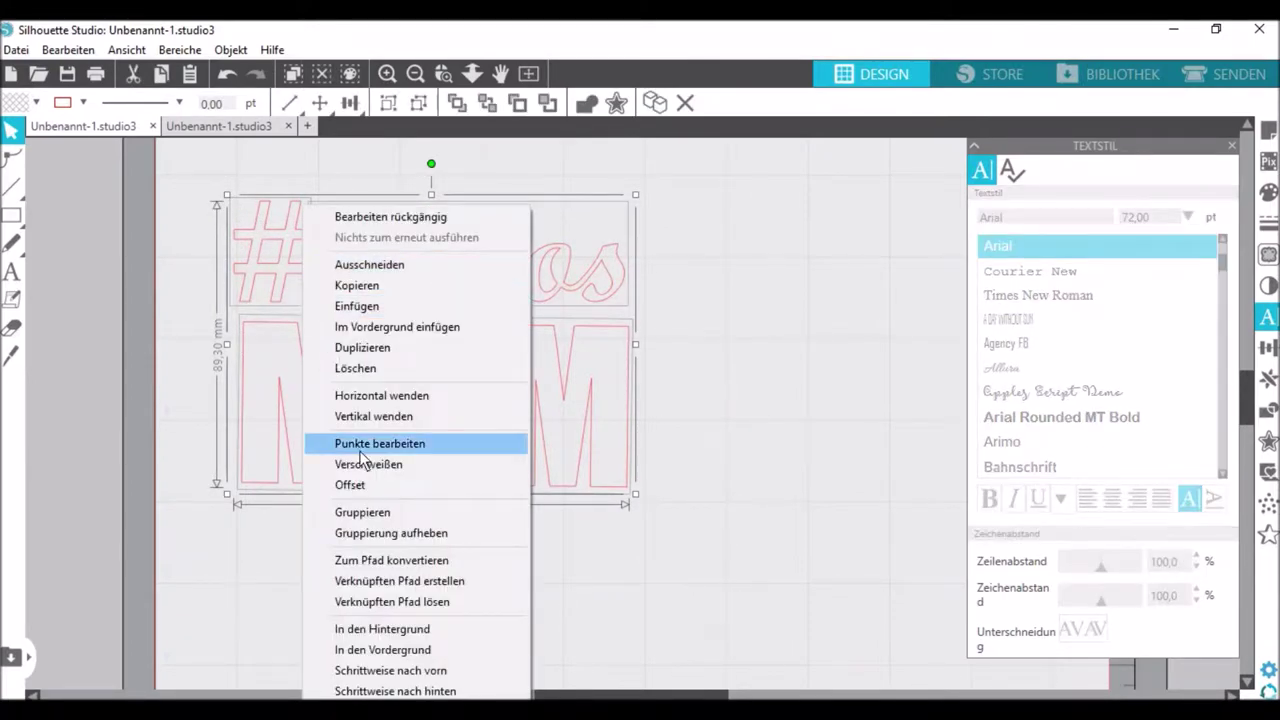
{"action": "left_click", "coordinate": [371, 511]}
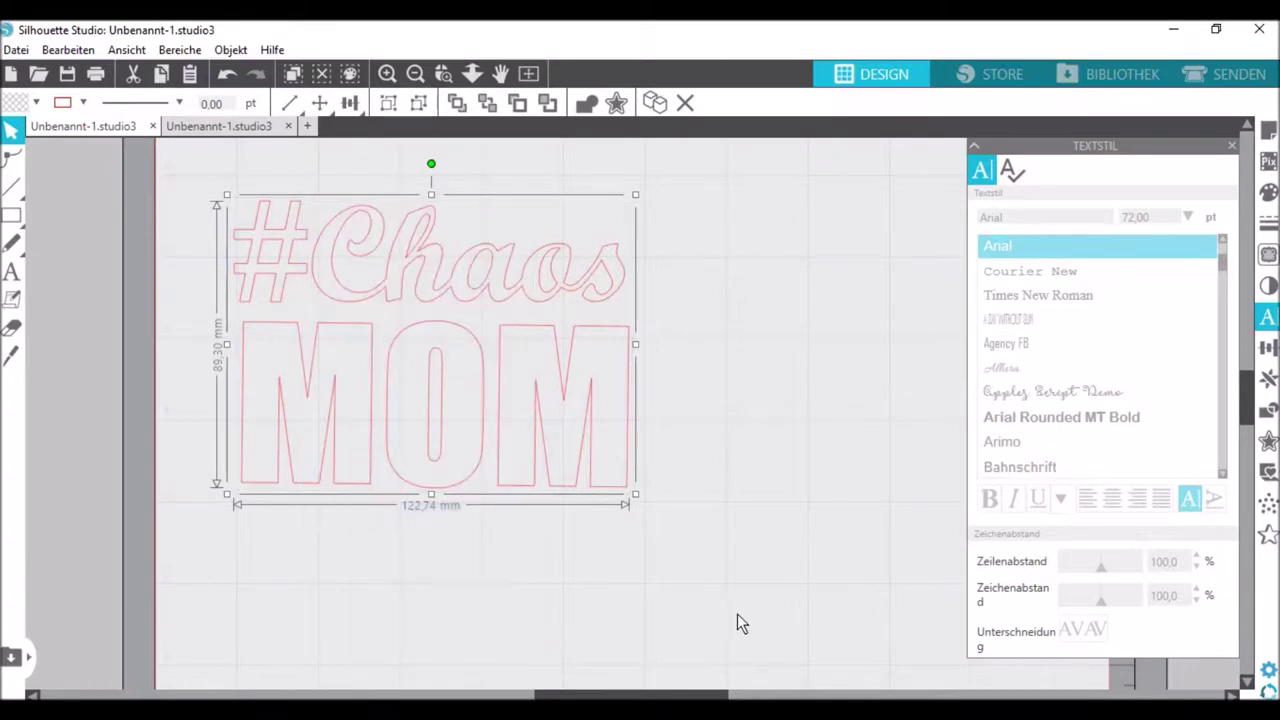
{"action": "left_click", "coordinate": [731, 611]}
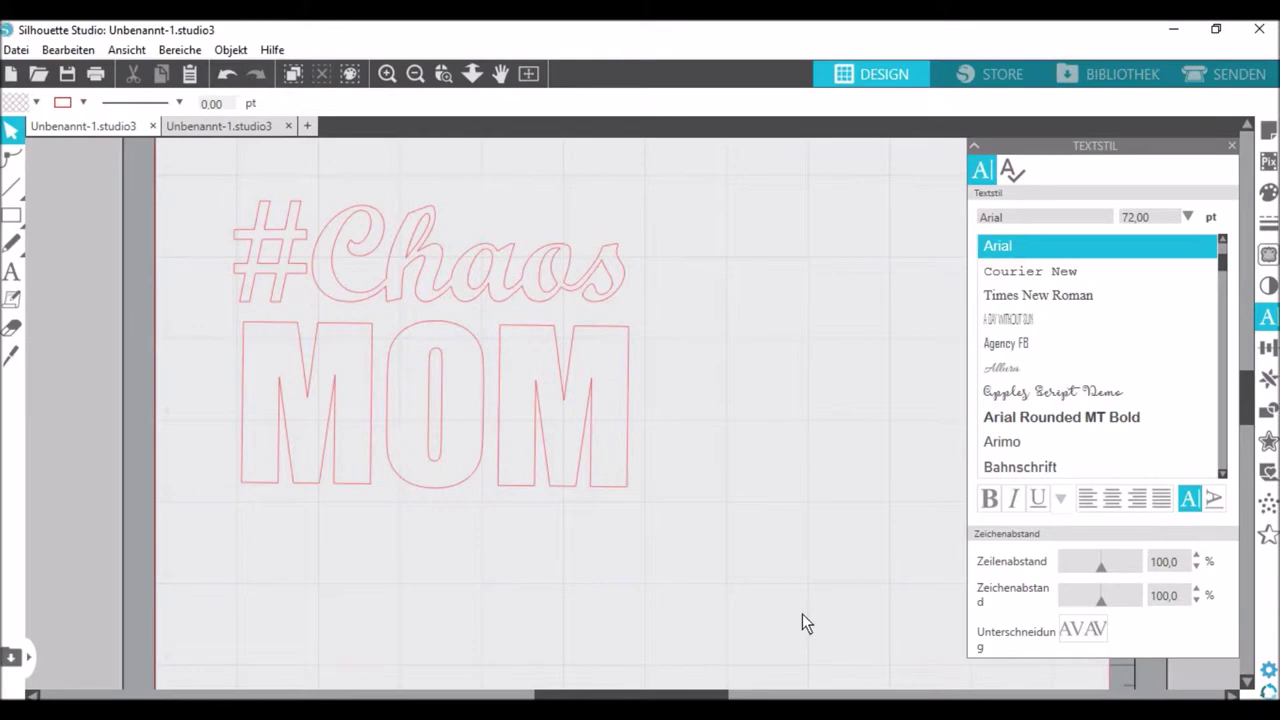
Step: Copy the grouped #Chaos MOM design into the second open document and place it below the #MOMSquad lettering
{"action": "left_click_drag", "start_coordinate": [709, 600], "coordinate": [251, 279]}
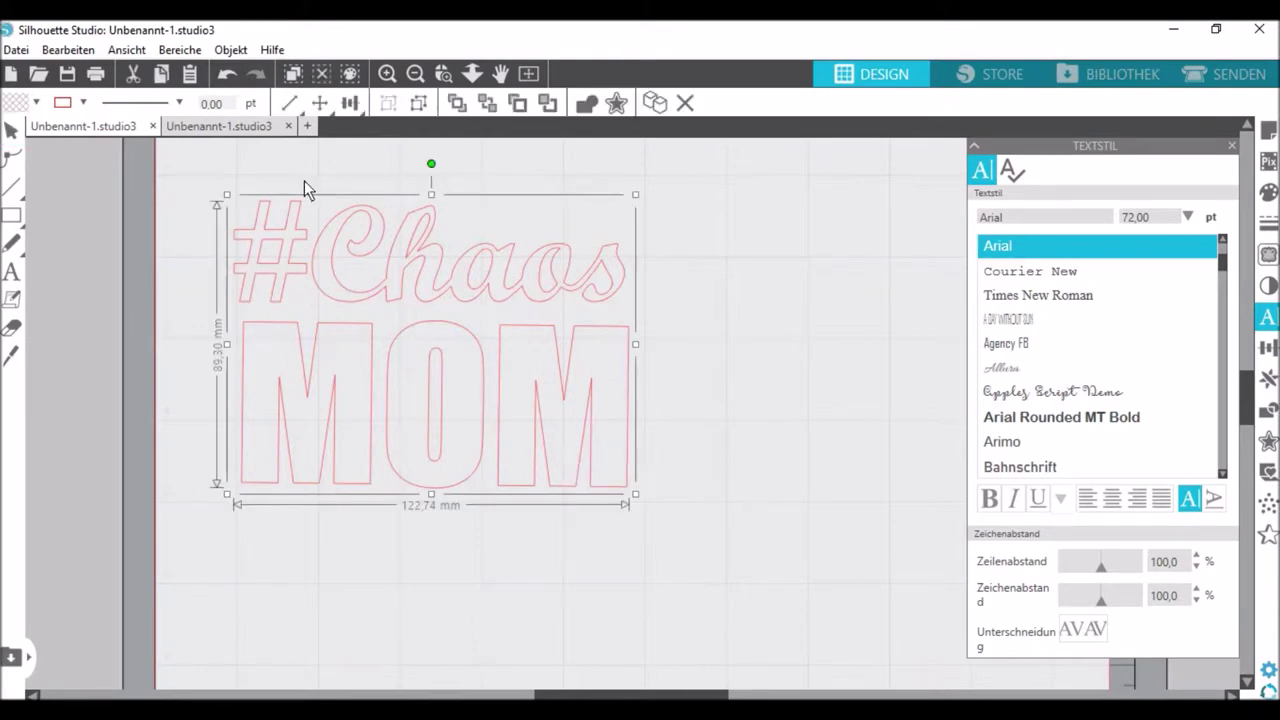
{"action": "left_click", "coordinate": [239, 128]}
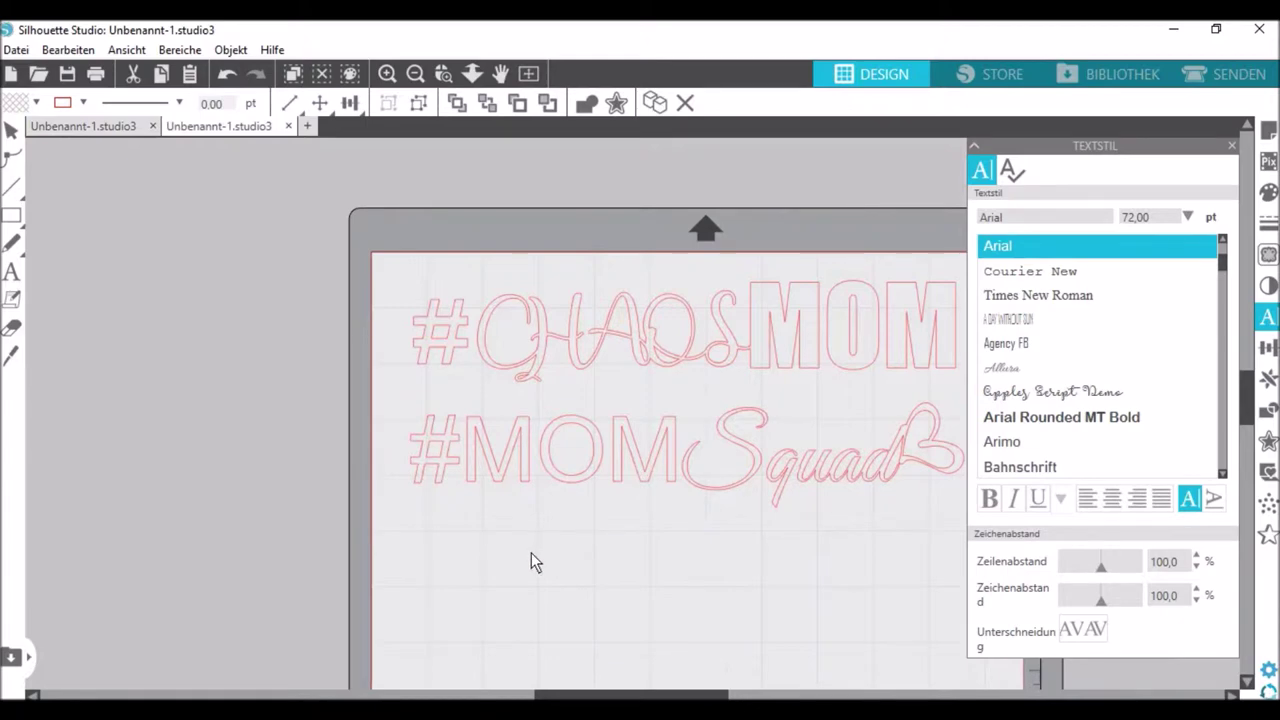
{"action": "key", "text": "ctrl+v"}
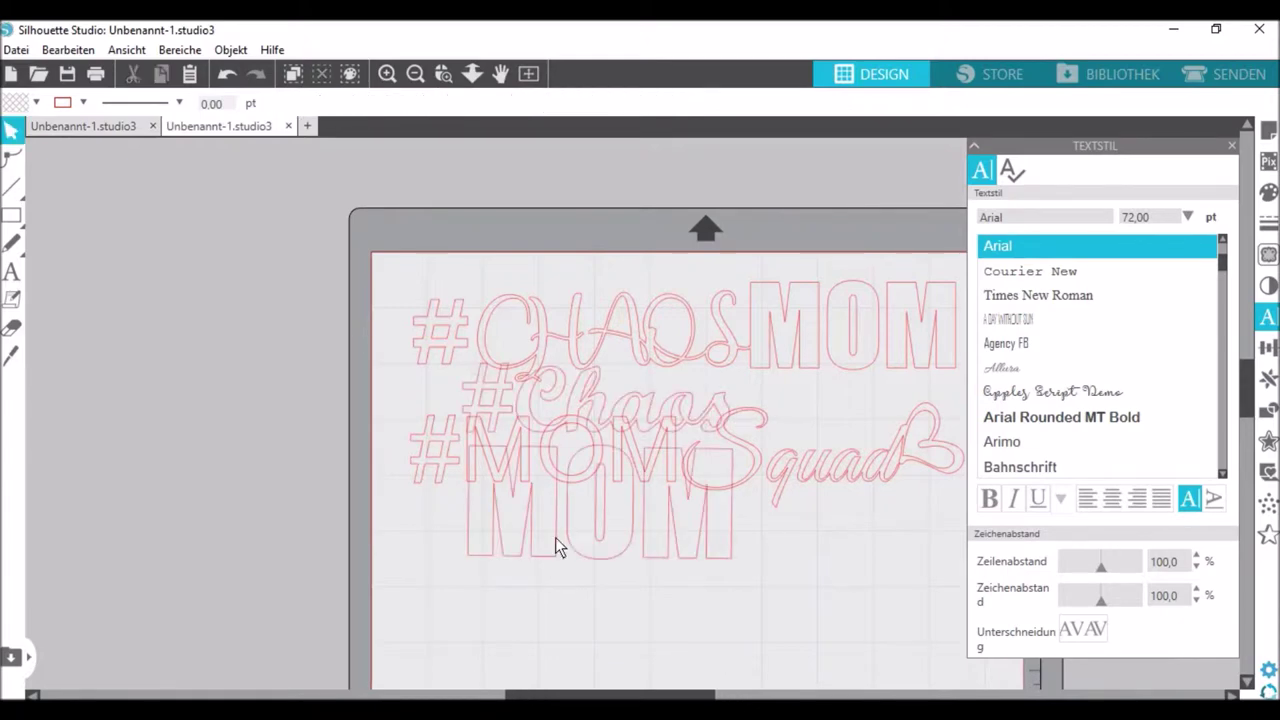
{"action": "left_click_drag", "start_coordinate": [604, 553], "coordinate": [695, 680]}
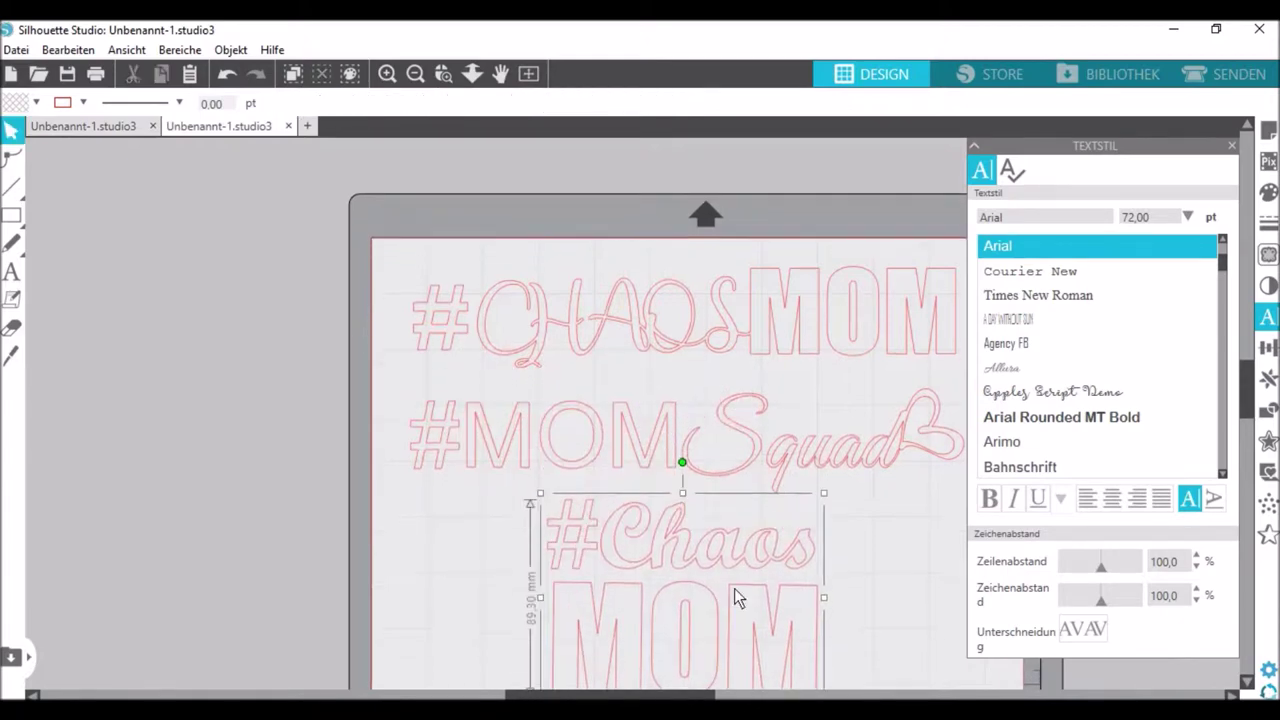
Step: Shrink the pasted #Chaos MOM design so it fits on the page and line up its left edge with #MOMSquad
{"action": "left_click", "coordinate": [1231, 145]}
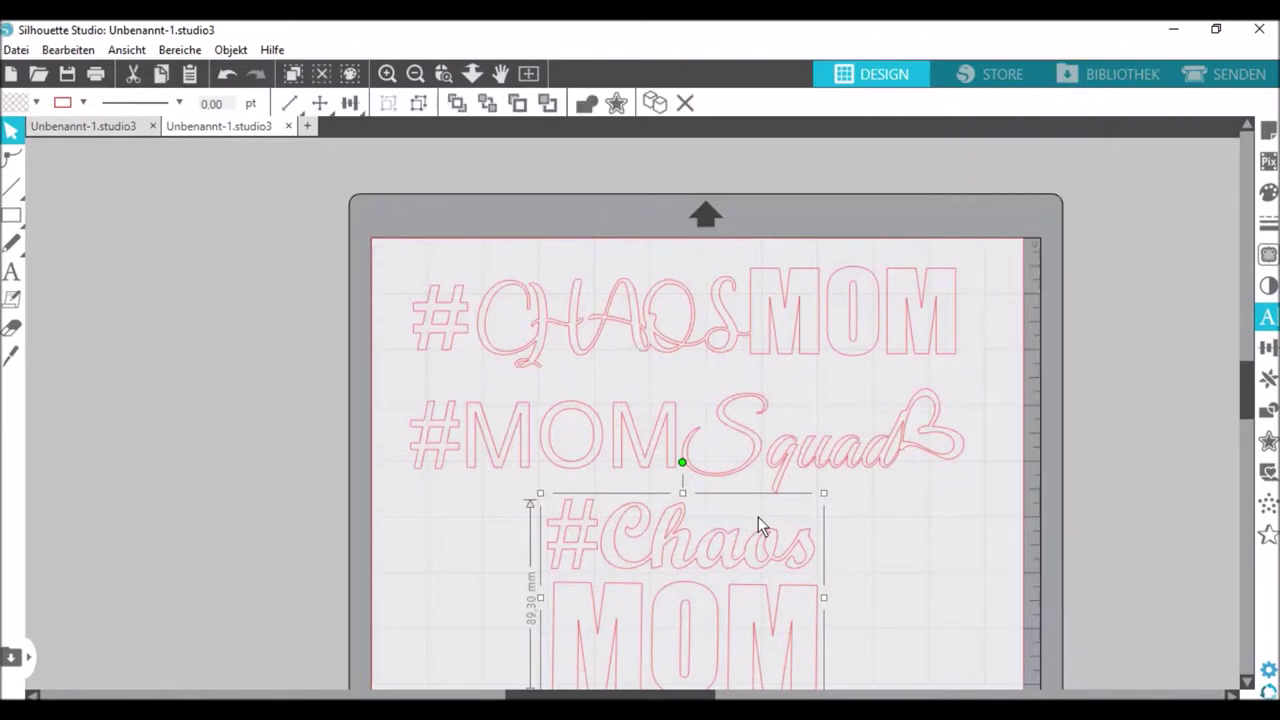
{"action": "scroll", "coordinate": [948, 530], "scroll_direction": "down", "scroll_amount": 1}
{"action": "scroll", "coordinate": [952, 525], "scroll_direction": "down", "scroll_amount": 2}
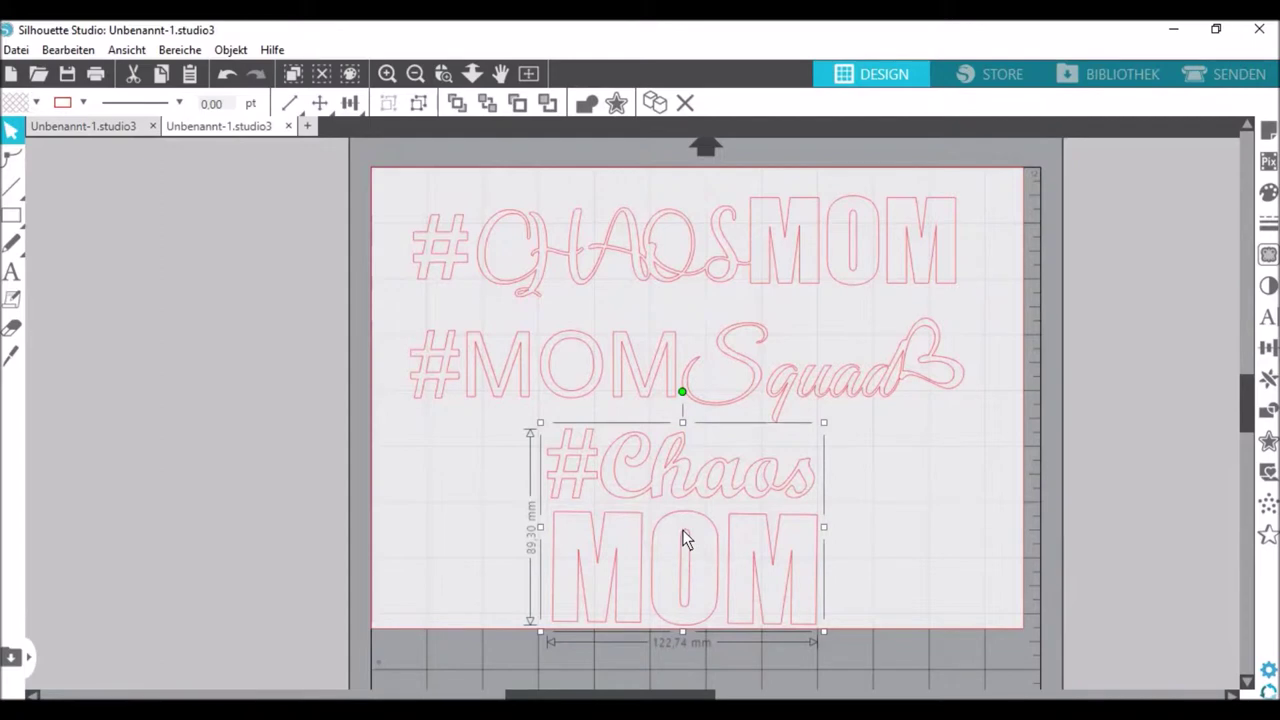
{"action": "left_click", "coordinate": [826, 631]}
{"action": "left_click", "coordinate": [822, 625]}
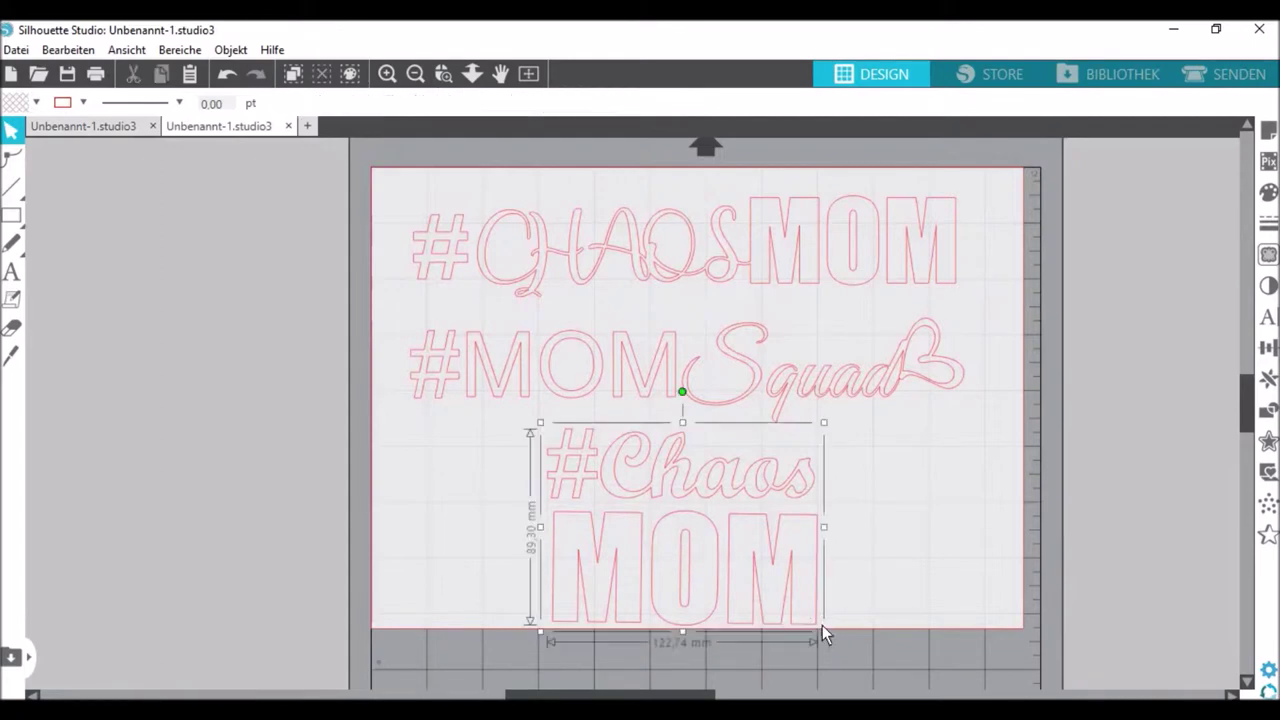
{"action": "left_click_drag", "start_coordinate": [824, 632], "coordinate": [762, 593]}
{"action": "left_click_drag", "start_coordinate": [676, 522], "coordinate": [548, 523]}
{"action": "left_click", "coordinate": [810, 581]}
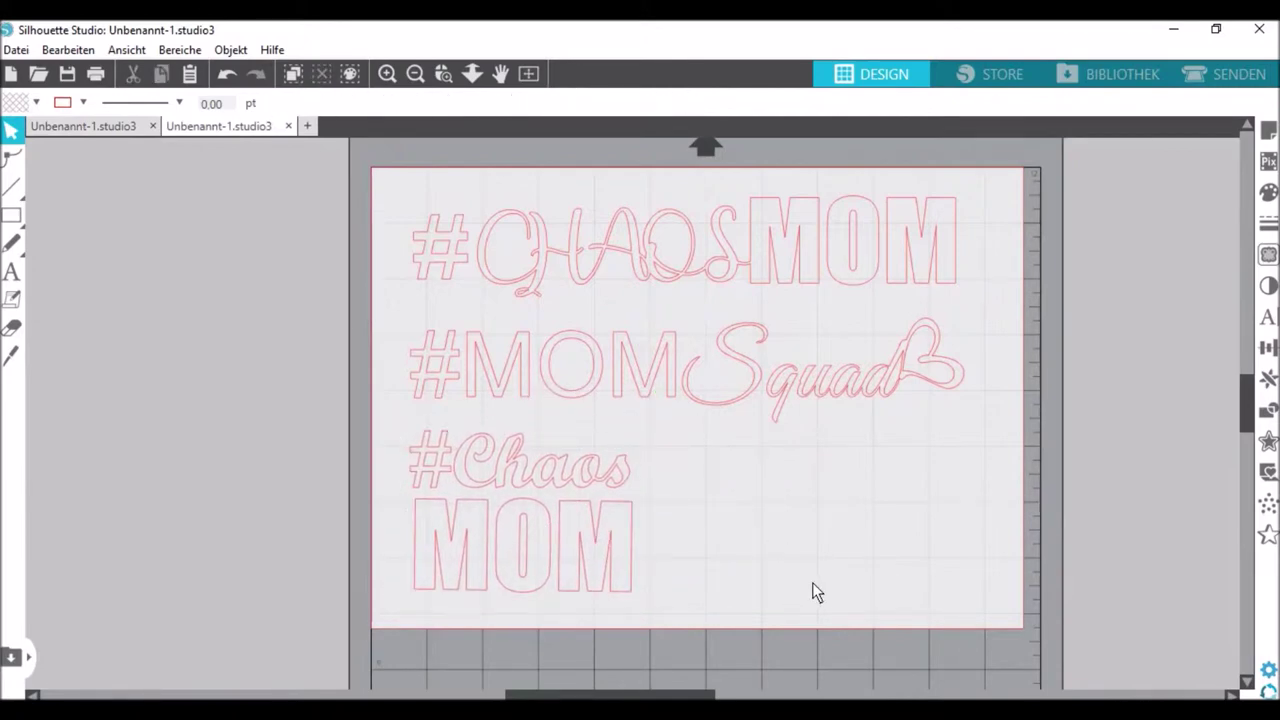
Step: Draw one rectangle around the #CHAOSMOM line and another around the #MOMSquad line
{"action": "left_click", "coordinate": [12, 220]}
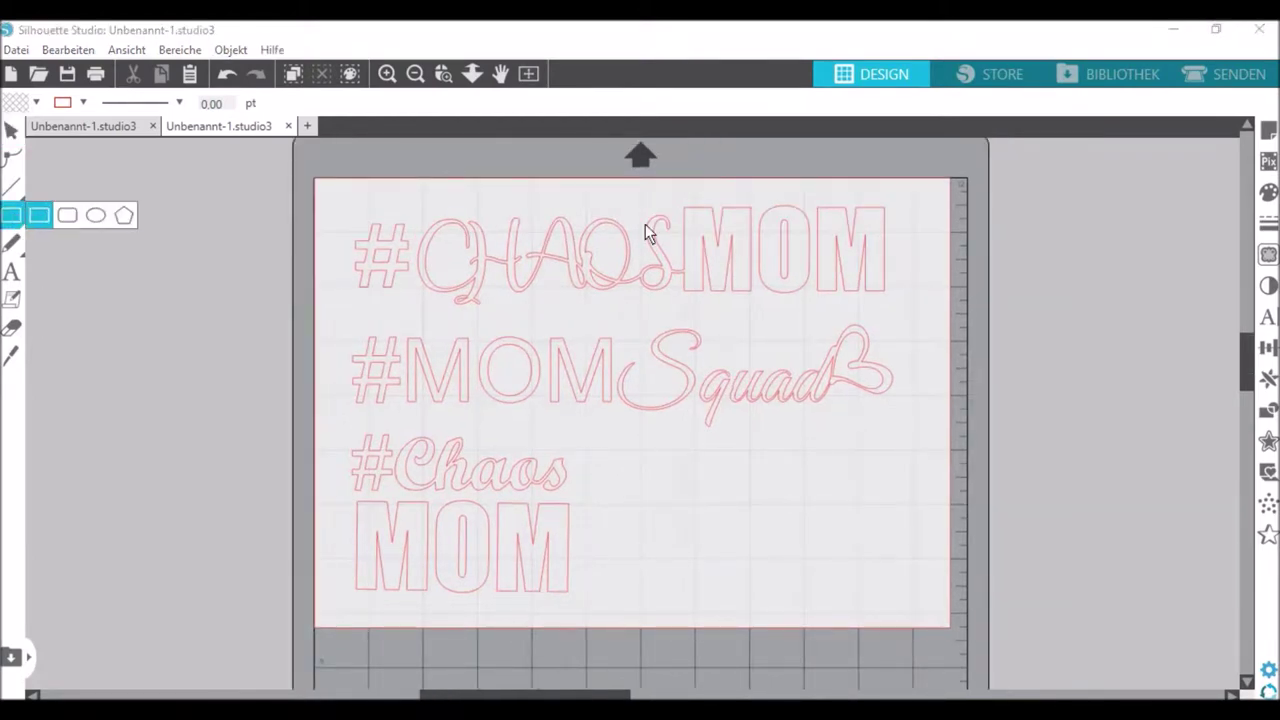
{"action": "left_click", "coordinate": [346, 358]}
{"action": "mouse_move", "coordinate": [336, 191]}
{"action": "left_mouse_down"}
{"action": "mouse_move", "coordinate": [360, 292]}
{"action": "mouse_move", "coordinate": [910, 325]}
{"action": "mouse_move", "coordinate": [905, 313]}
{"action": "left_mouse_up"}
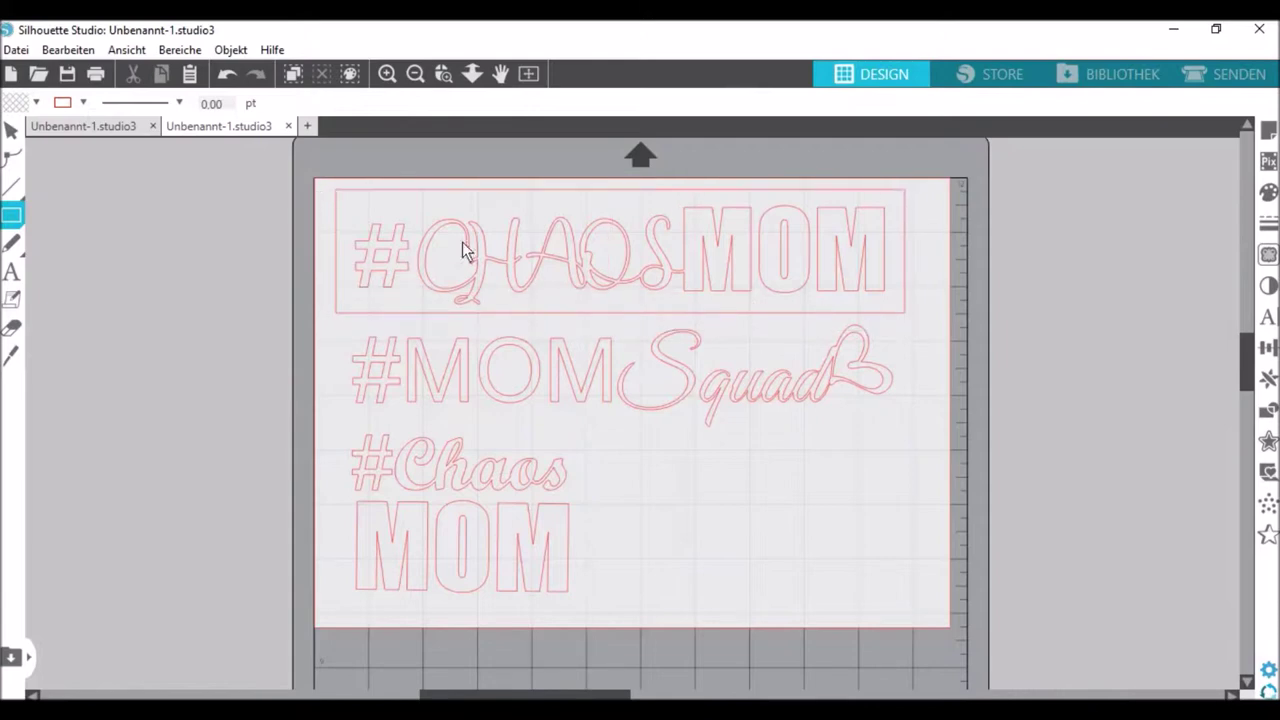
{"action": "left_click_drag", "start_coordinate": [338, 319], "coordinate": [906, 434]}
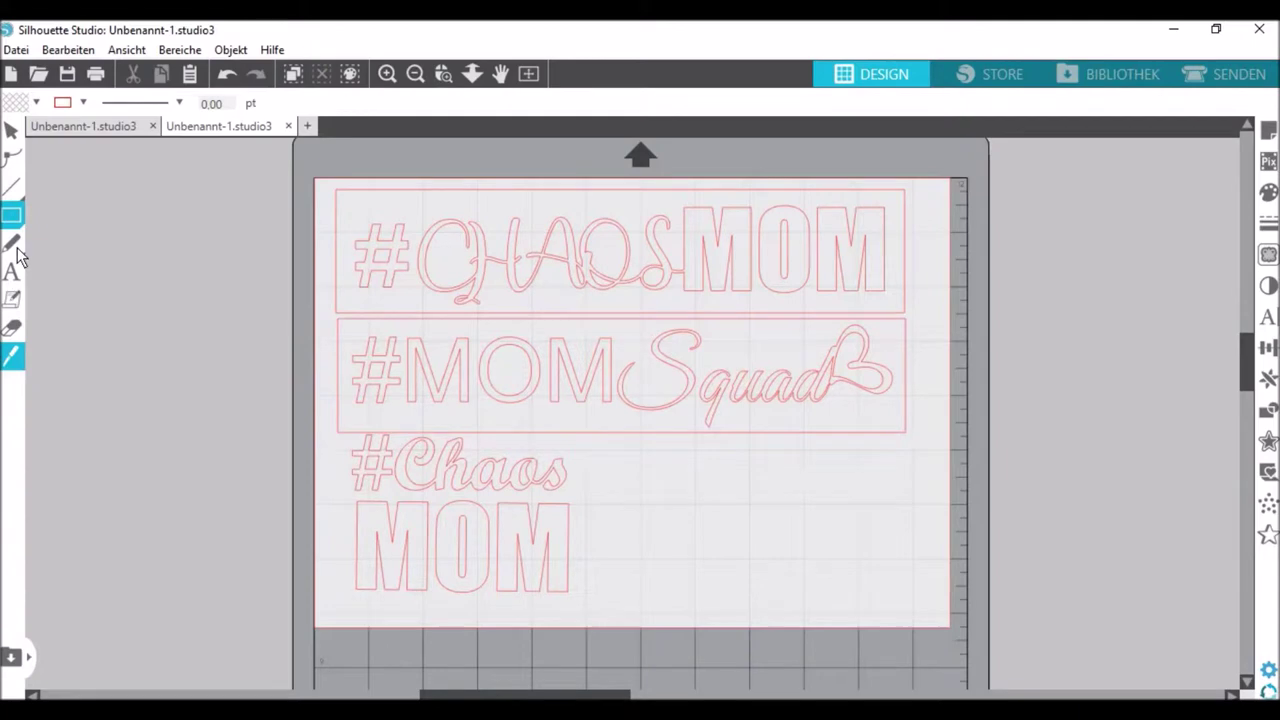
Step: Draw a dividing line between MOM and Squad across the height of their rectangle, undoing the first slanted attempt
{"action": "left_click", "coordinate": [13, 187]}
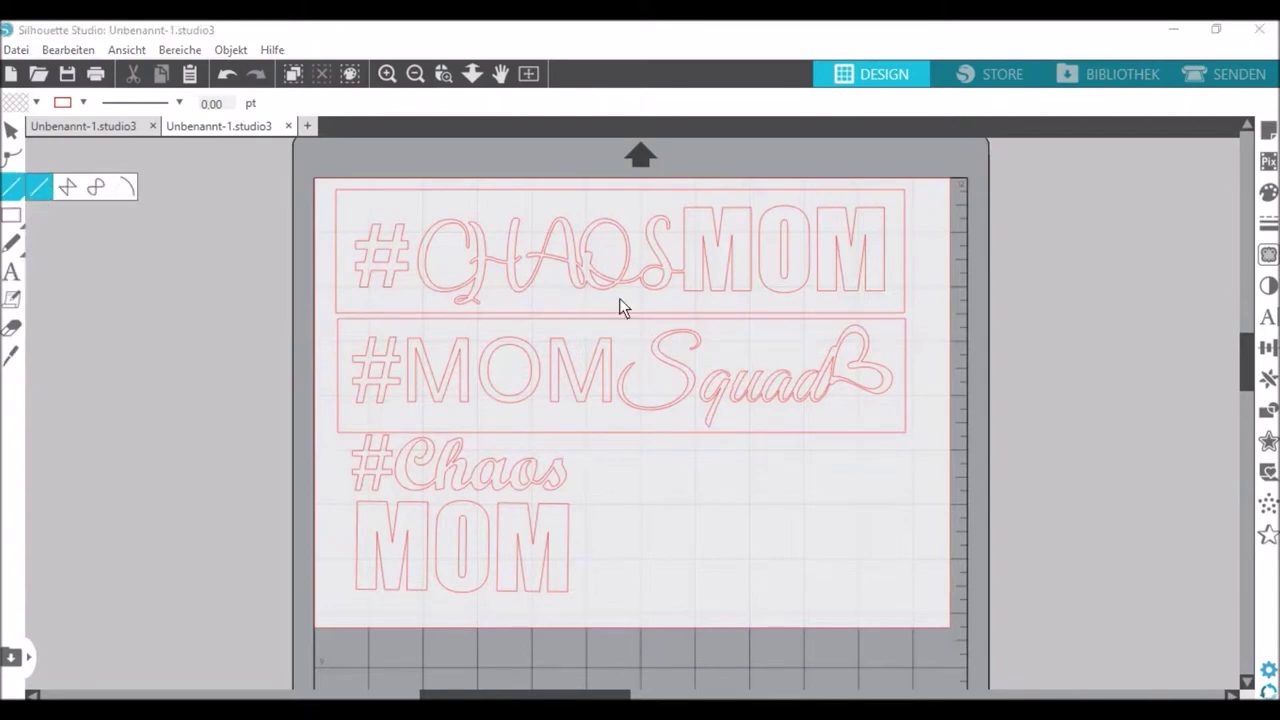
{"action": "left_click_drag", "start_coordinate": [618, 320], "coordinate": [612, 436]}
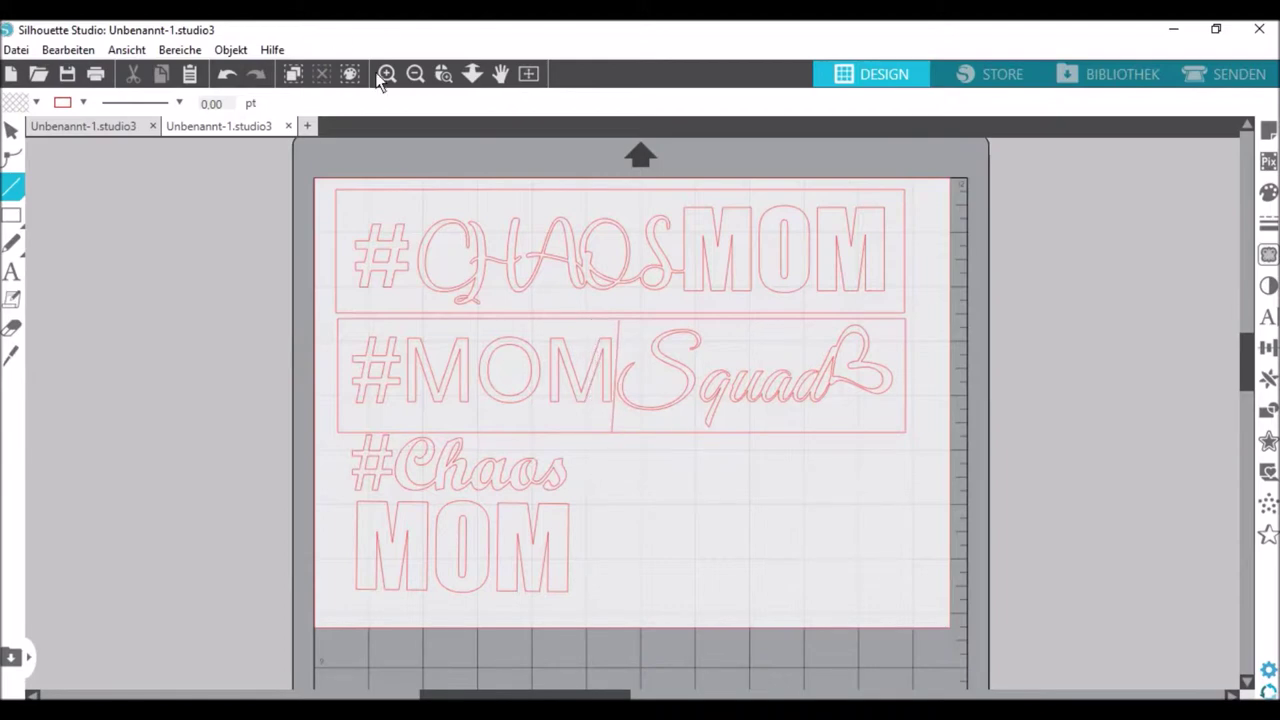
{"action": "left_click", "coordinate": [228, 75]}
{"action": "left_click_drag", "start_coordinate": [617, 434], "coordinate": [615, 320]}
Step: Draw a rectangle around the two-line #Chaos MOM design
{"action": "left_click", "coordinate": [12, 214]}
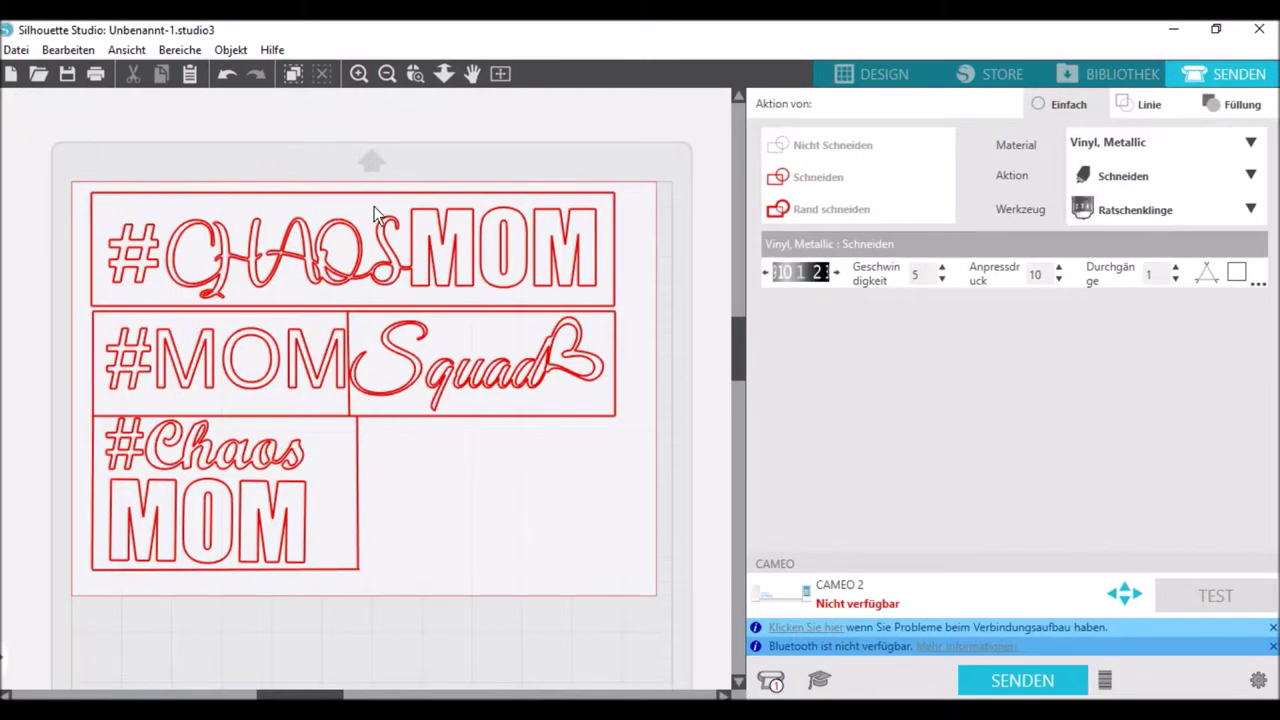
Step: Back in the design view, nudge the dividing line between MOM and Squad slightly to the left so it sits between the letters
{"action": "left_click", "coordinate": [357, 77]}
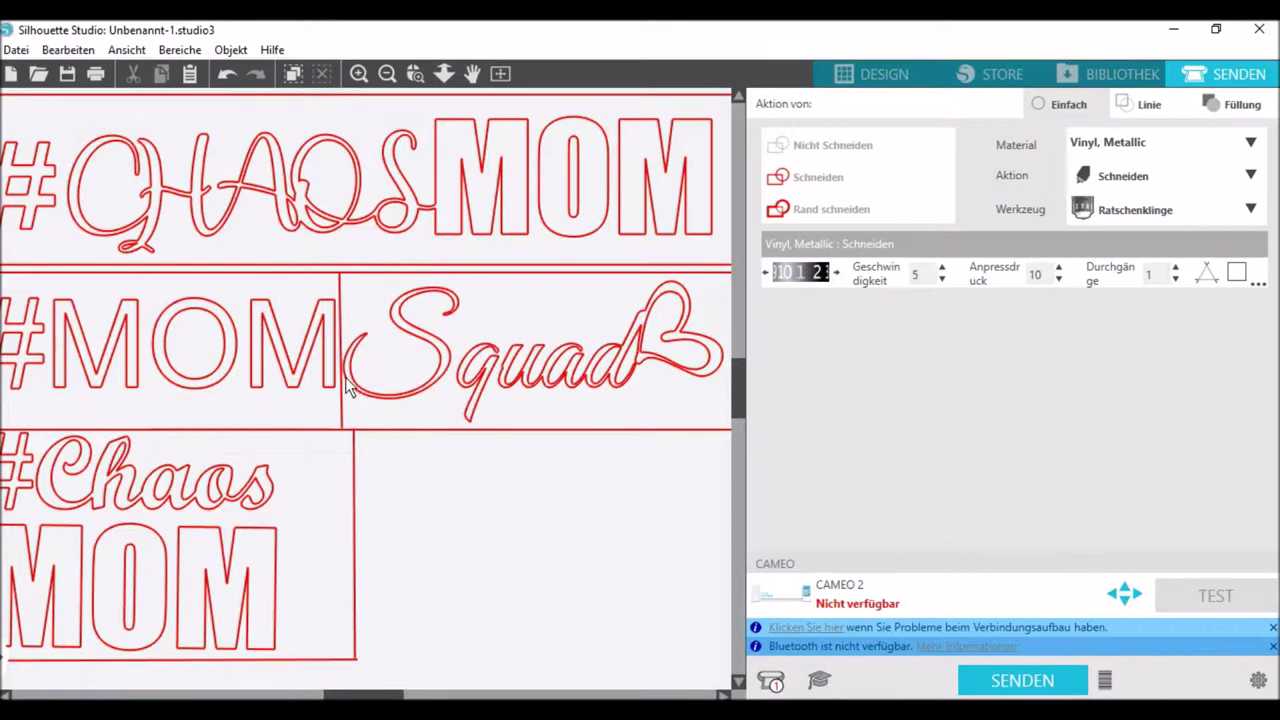
{"action": "left_click", "coordinate": [880, 73]}
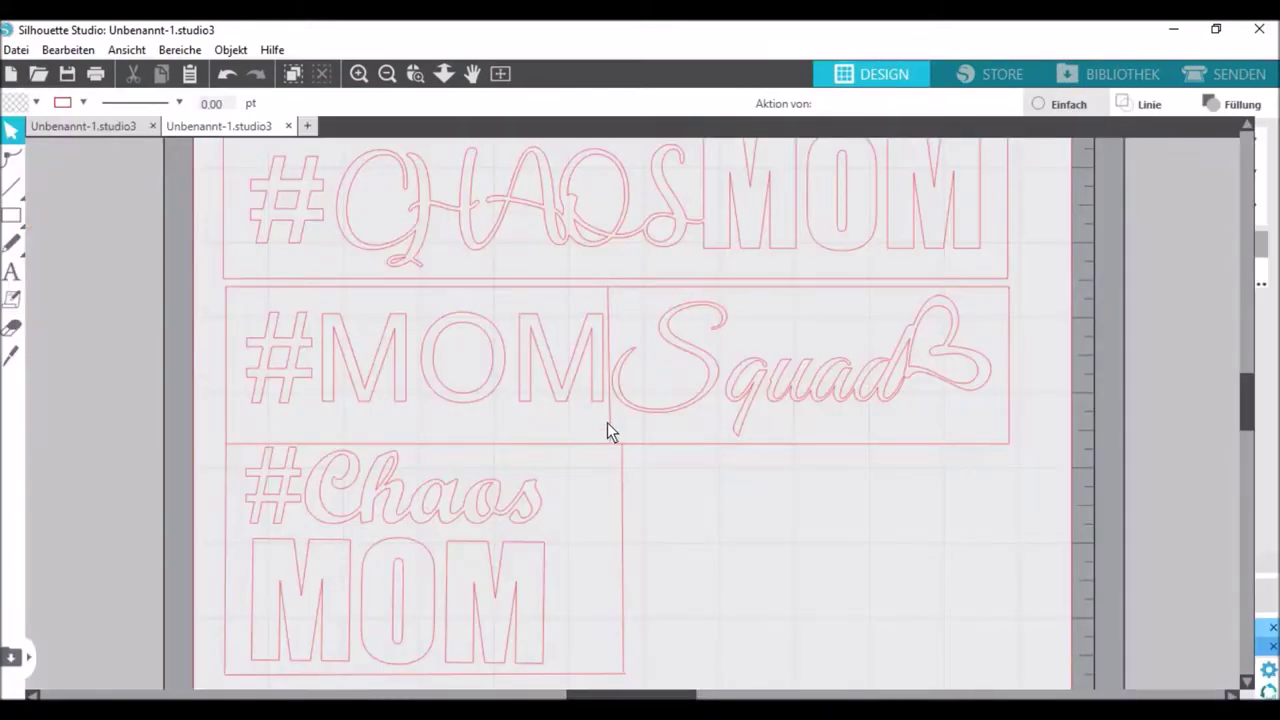
{"action": "left_click", "coordinate": [609, 421]}
{"action": "key", "text": "Left"}
{"action": "key", "text": "Left"}
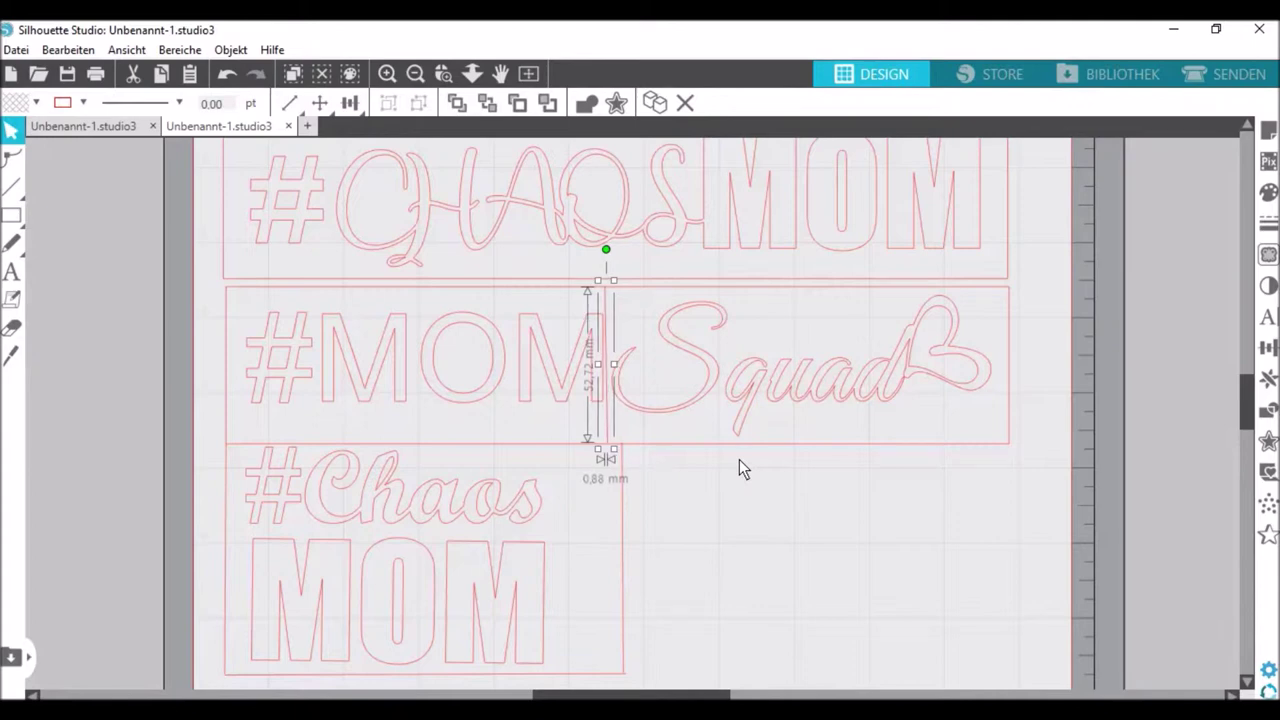
{"action": "key", "text": "Right"}
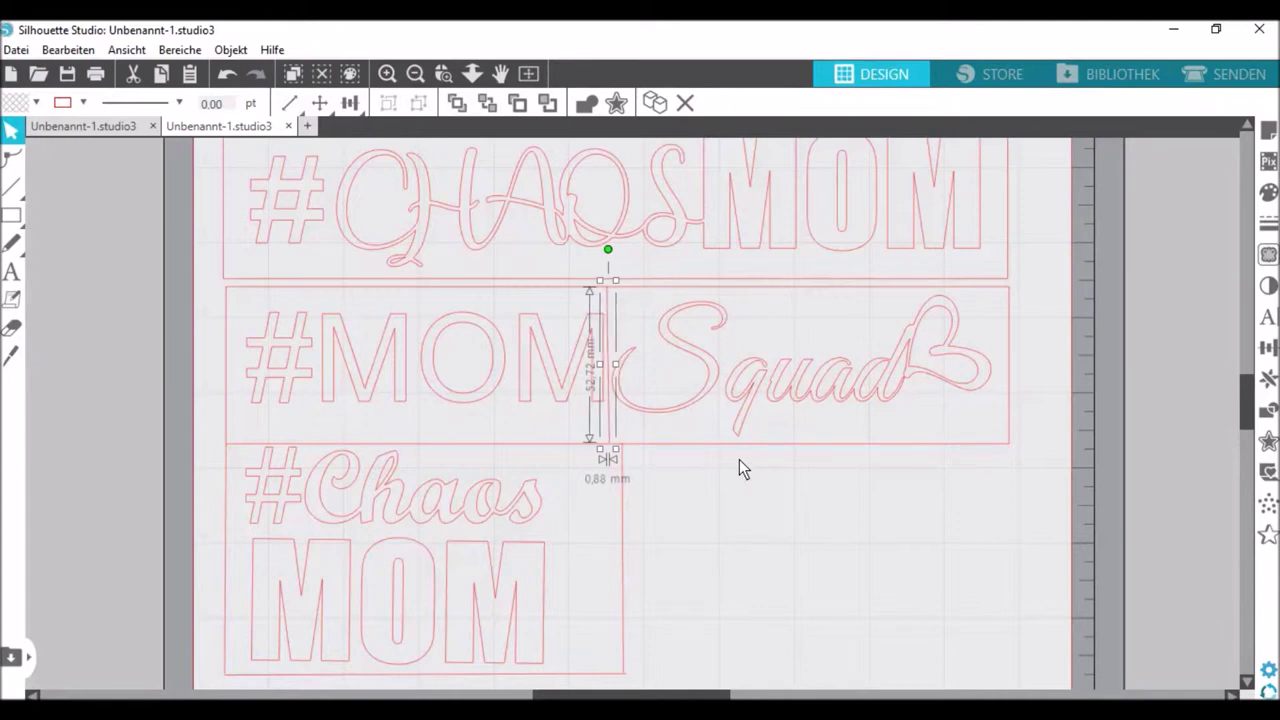
{"action": "left_click", "coordinate": [678, 480]}
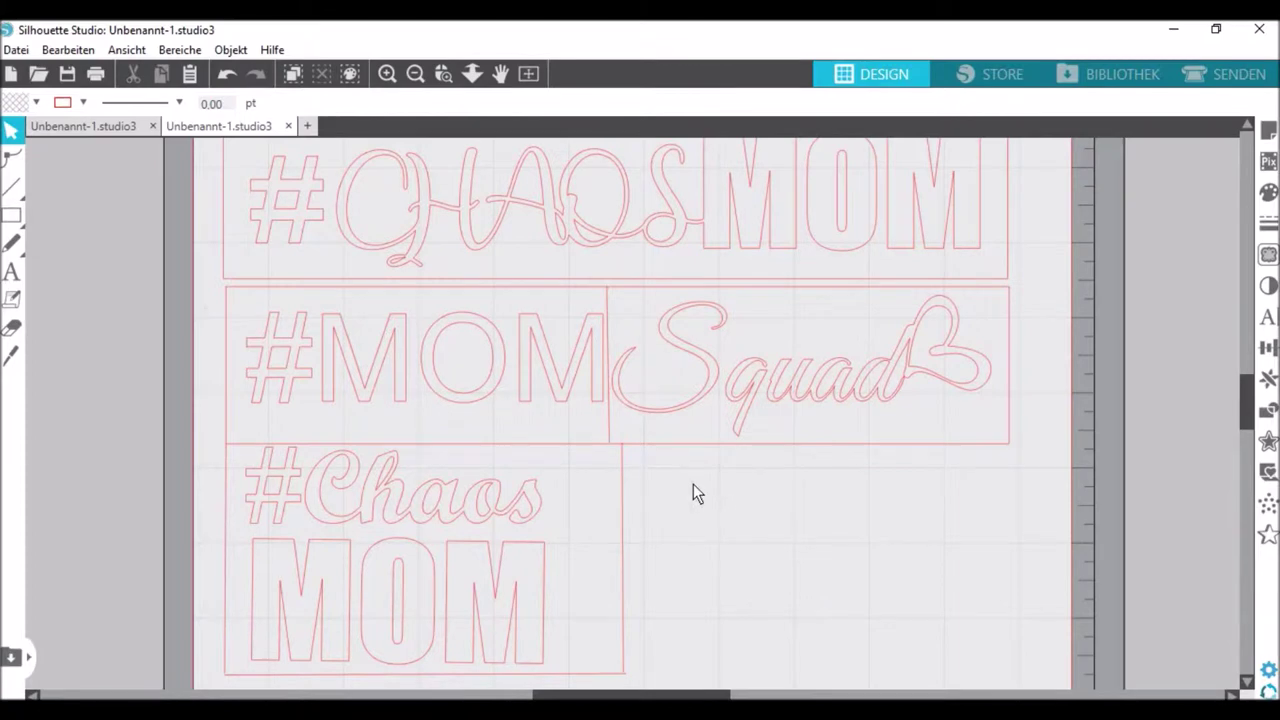
Step: Return to the send view and set the cutting material to Vinyl, Matt
{"action": "left_click", "coordinate": [1180, 74]}
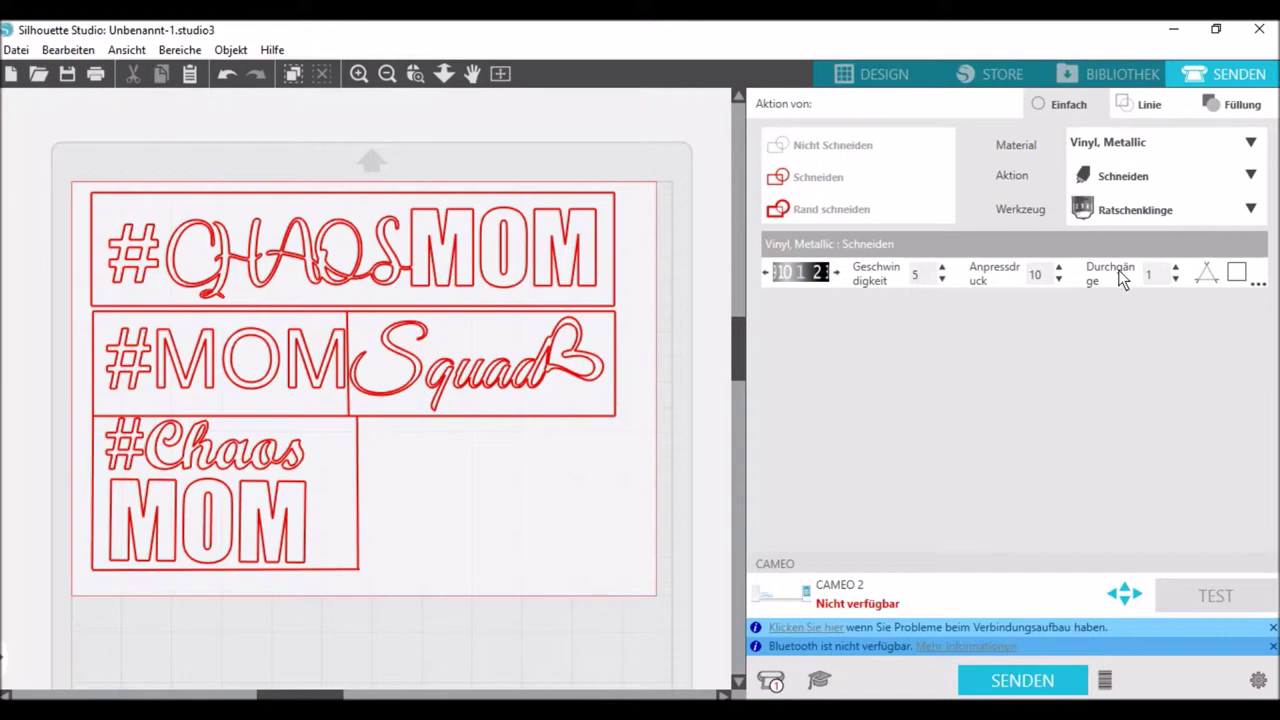
{"action": "left_click", "coordinate": [1181, 148]}
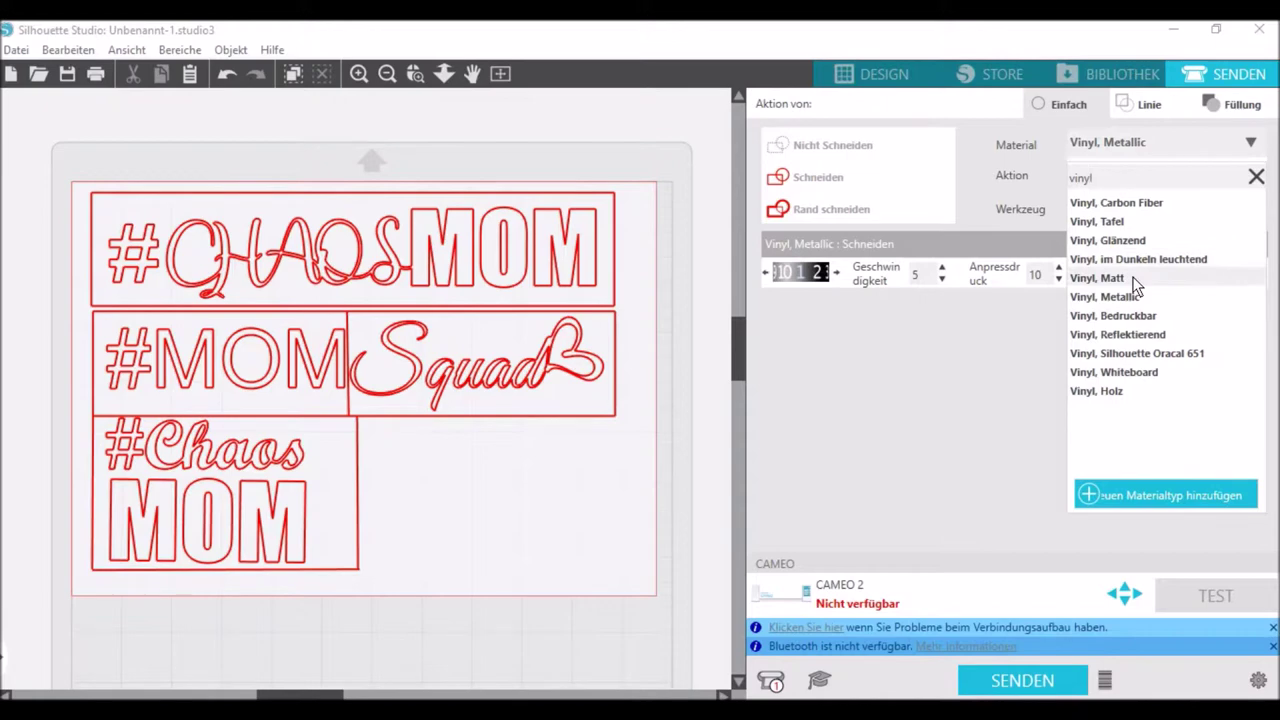
{"action": "left_click", "coordinate": [1136, 280]}
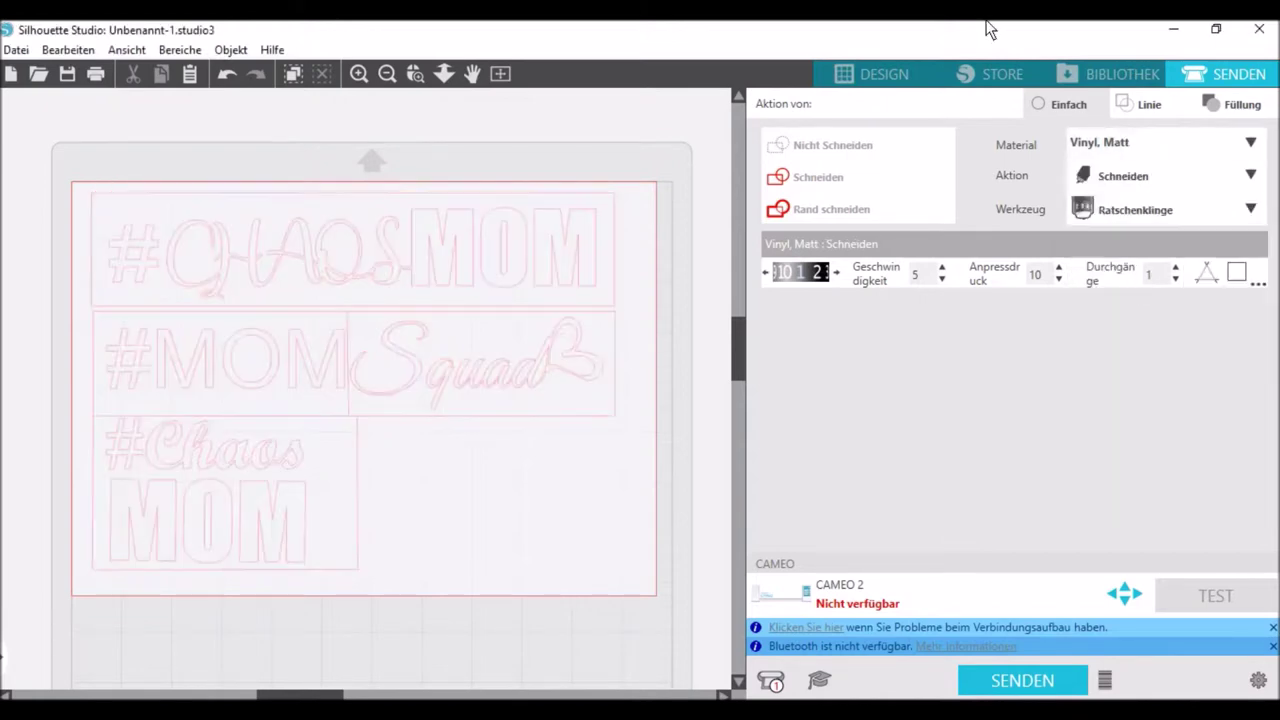